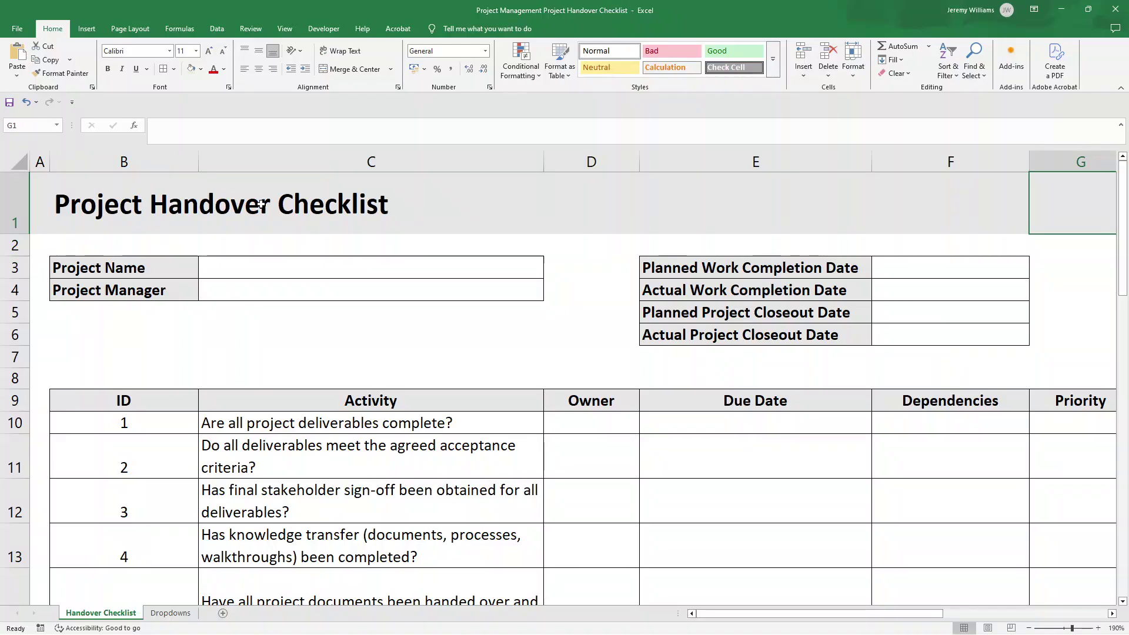
Scroll through the finished checklist and show the first Task Status cell's dropdown
ctrl+scroll(261, 204, down, 2)
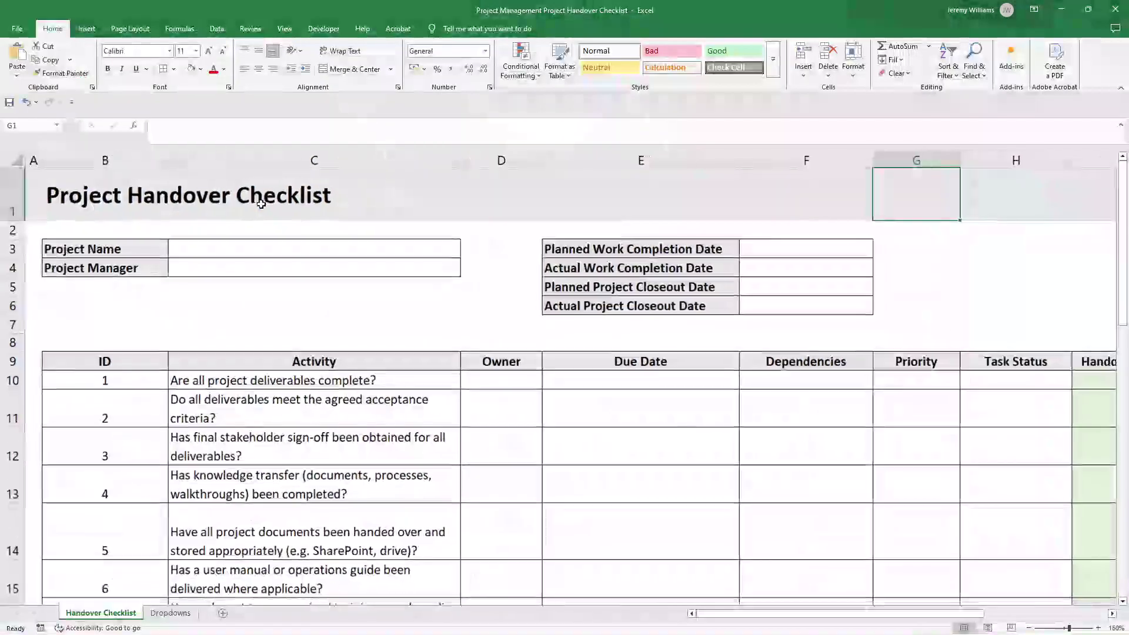
ctrl+scroll(261, 204, down, 2)
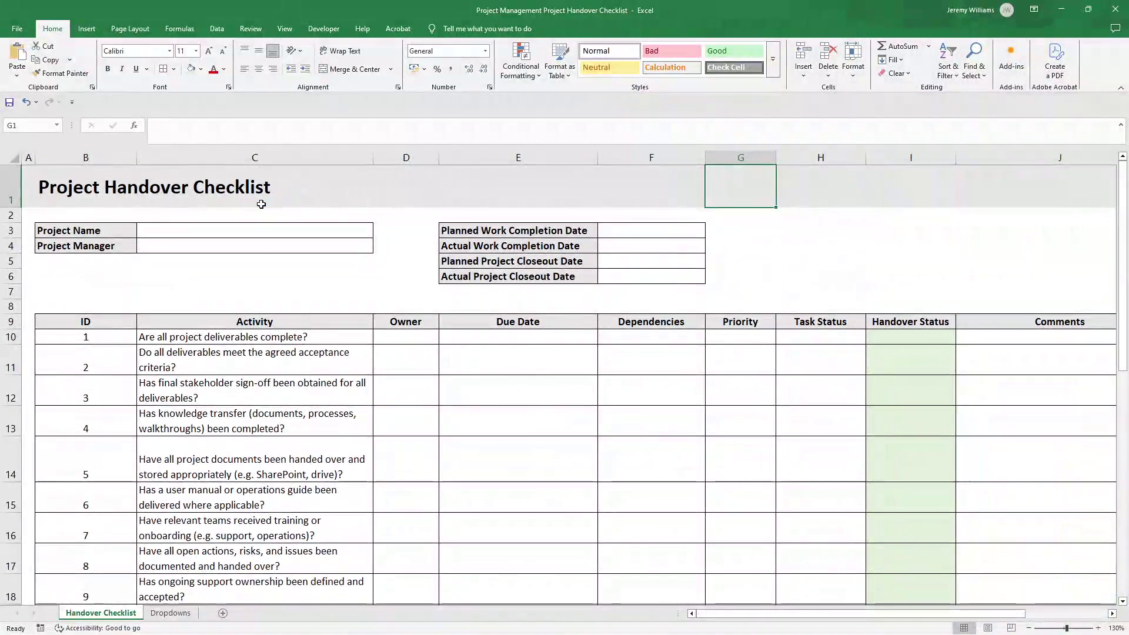
ctrl+scroll(261, 204, down, 1)
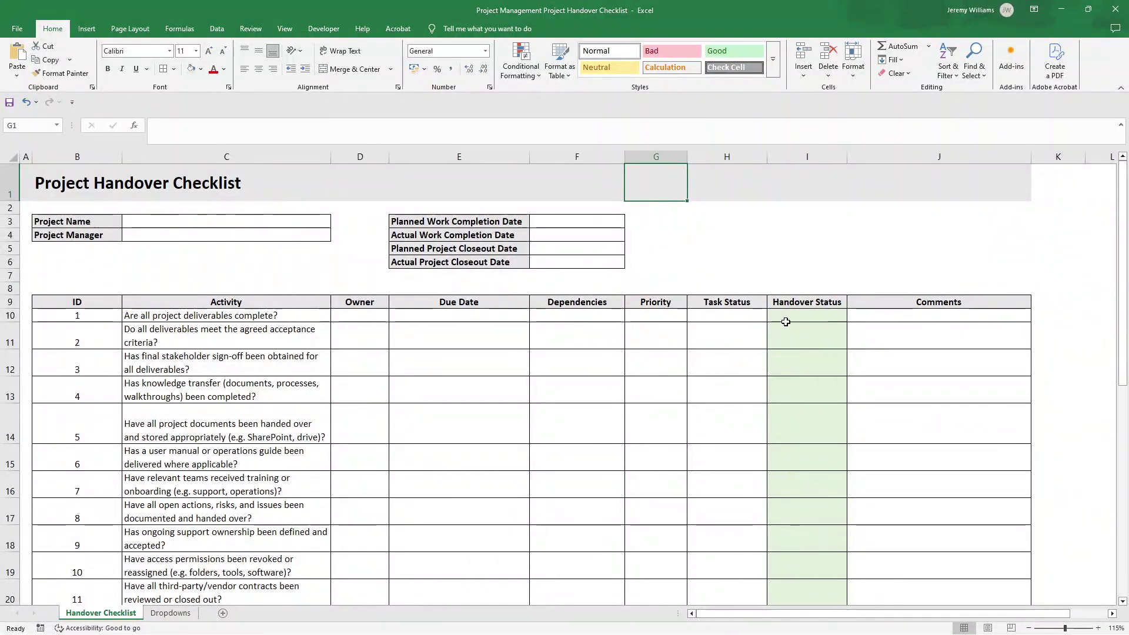
click(746, 331)
click(750, 319)
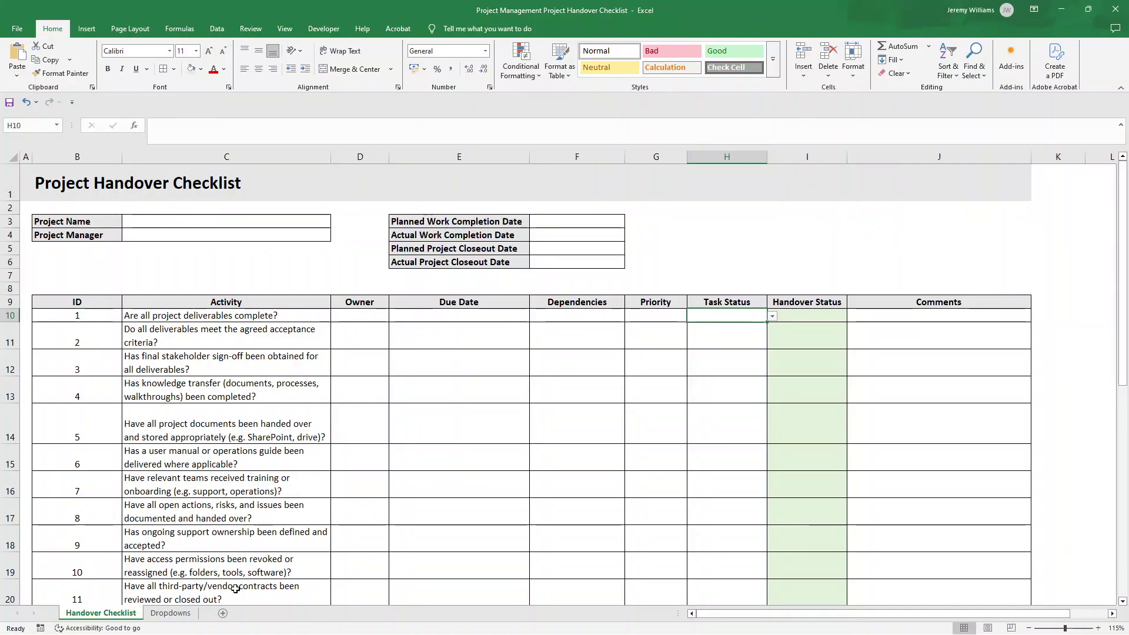
Add a new sheet, Sheet2, positioned after the Dropdowns sheet, keeping its default name
click(223, 614)
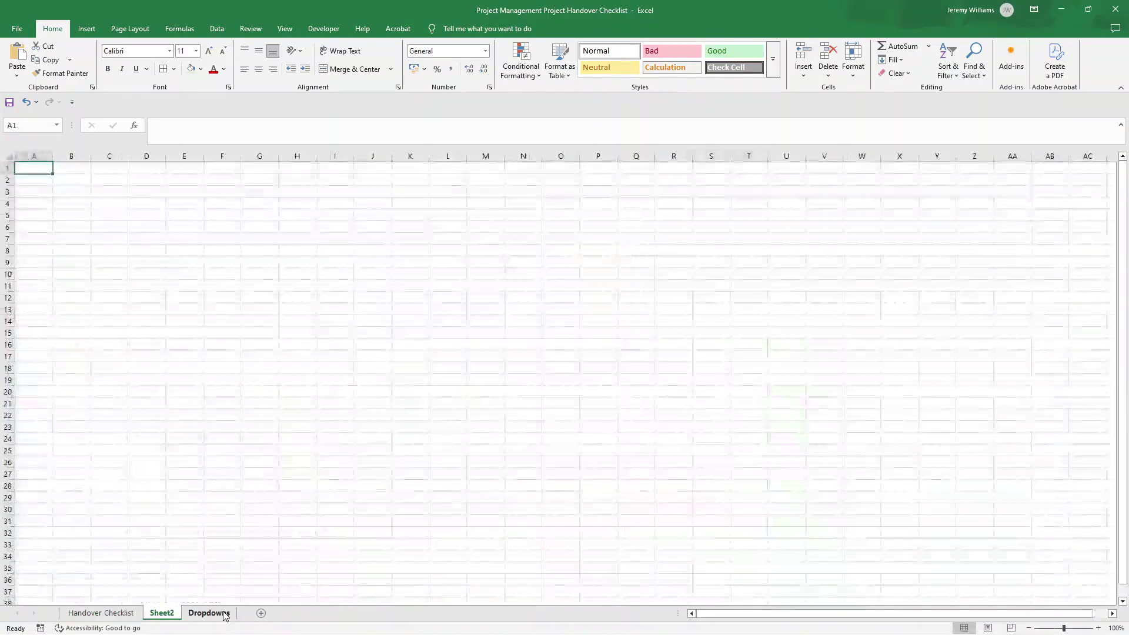
drag(176, 614, 261, 614)
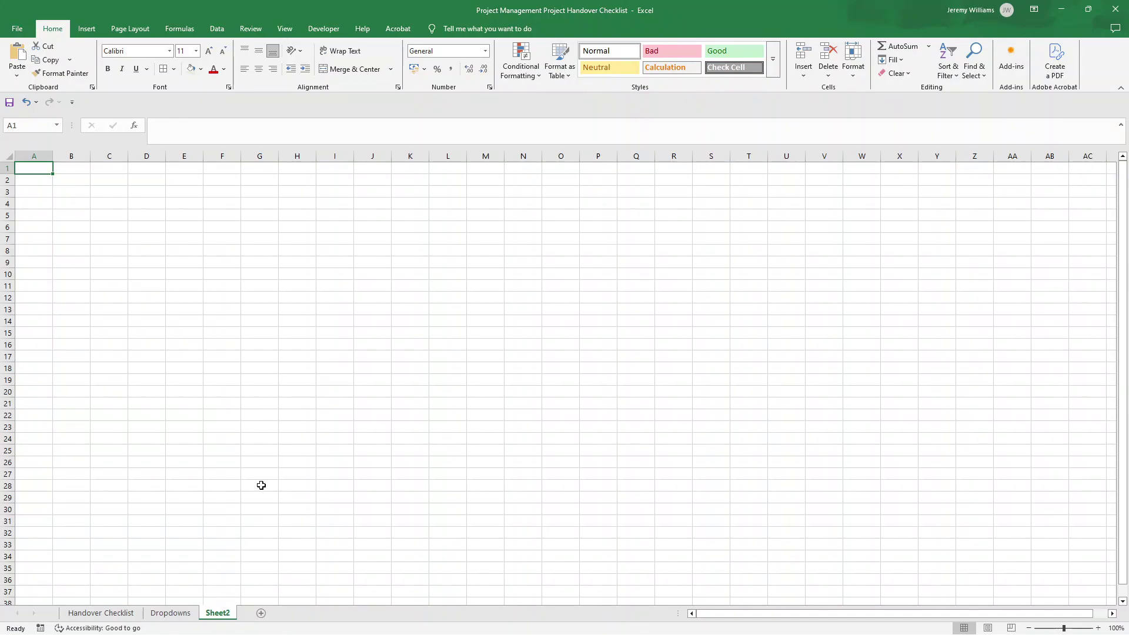
double_click(219, 613)
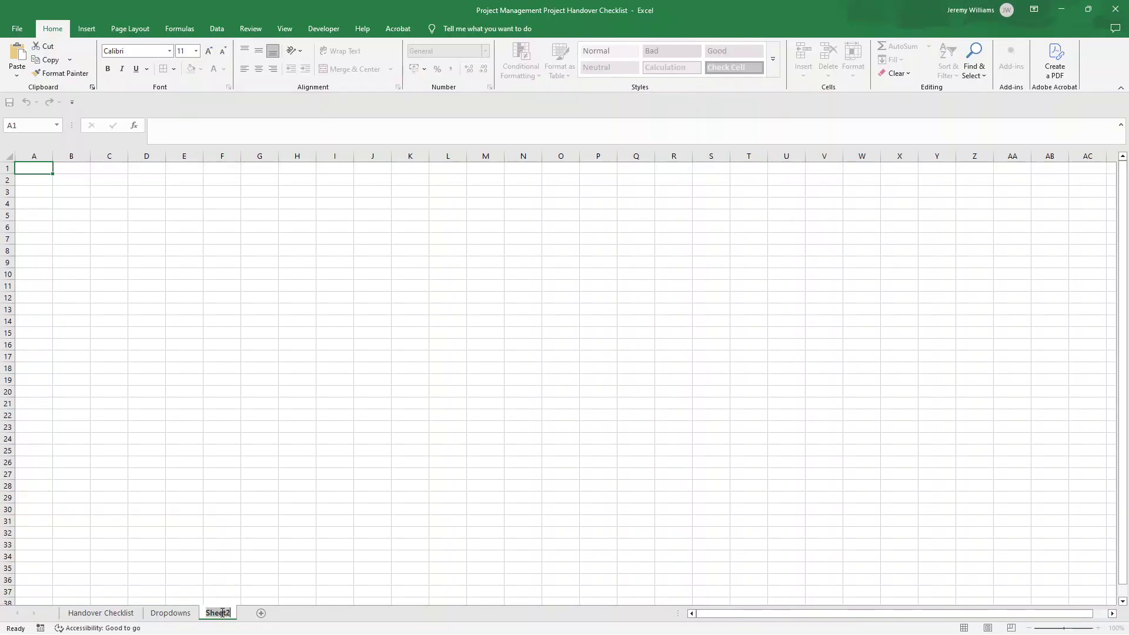
key(Return)
Enter 'Project Handover Checklist' in B1 and fill A1:AA1 Light Gray
click(72, 170)
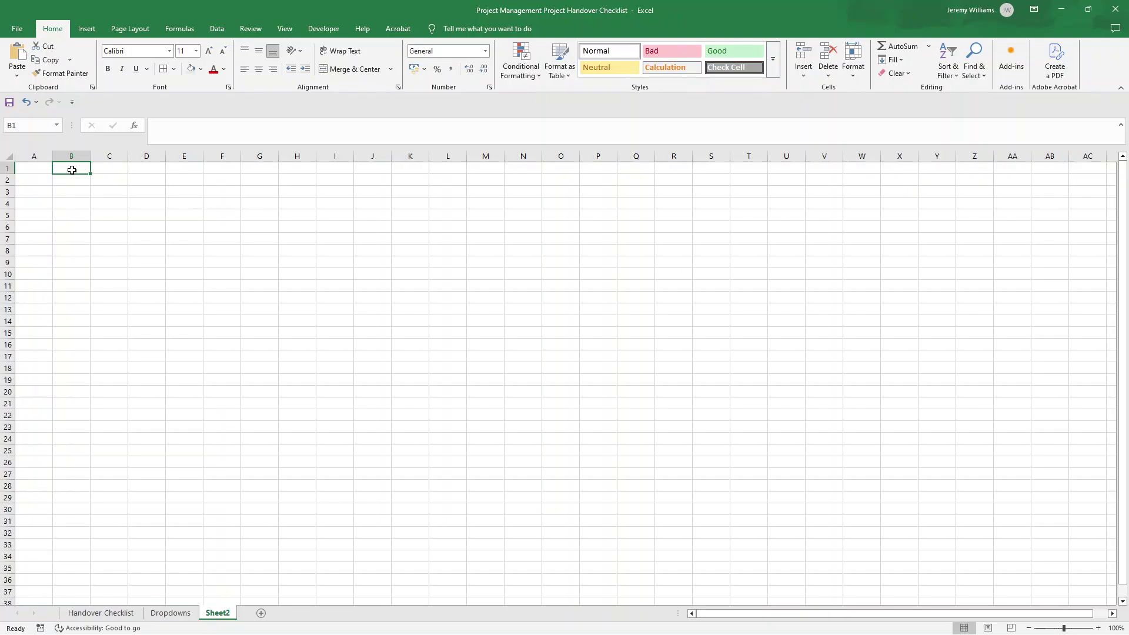
text(Project H)
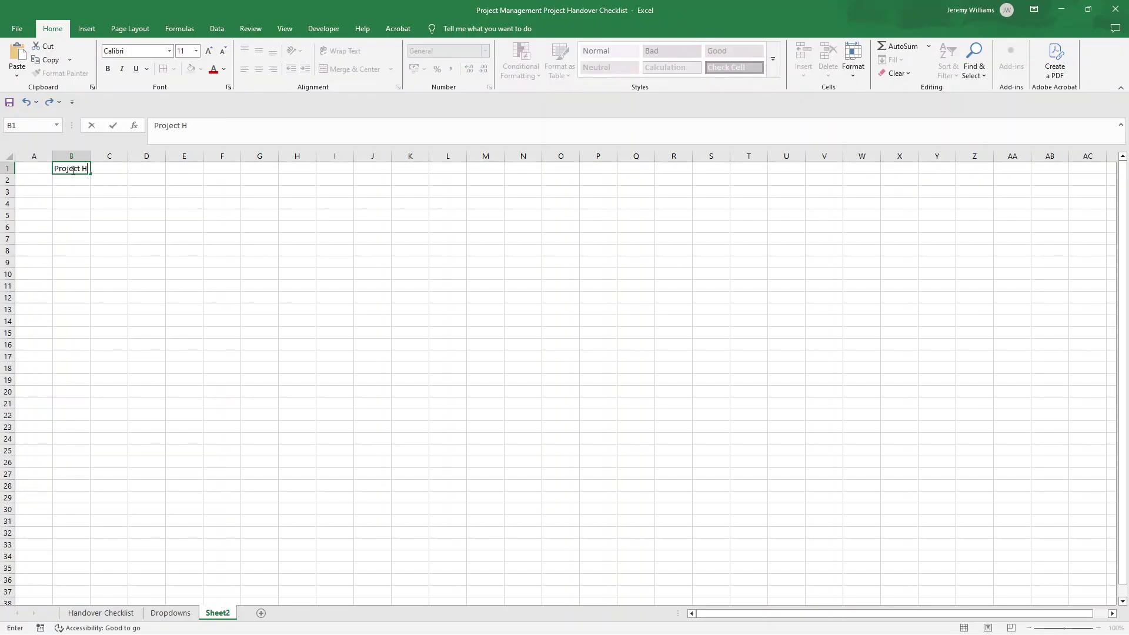
text(andover Checklist)
key(Return)
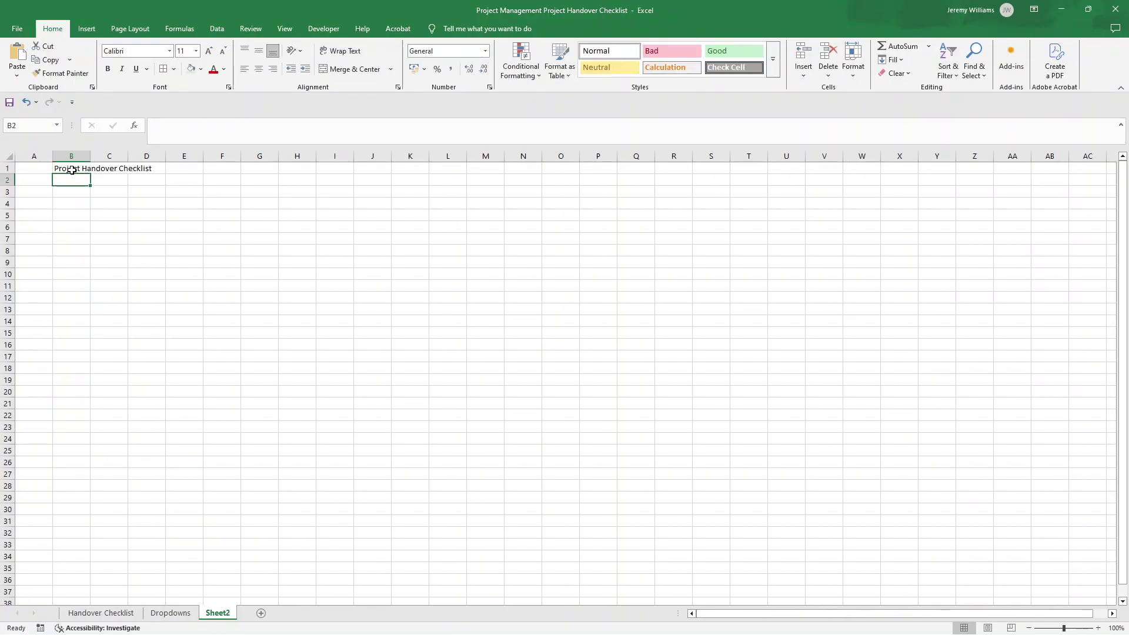
click(33, 167)
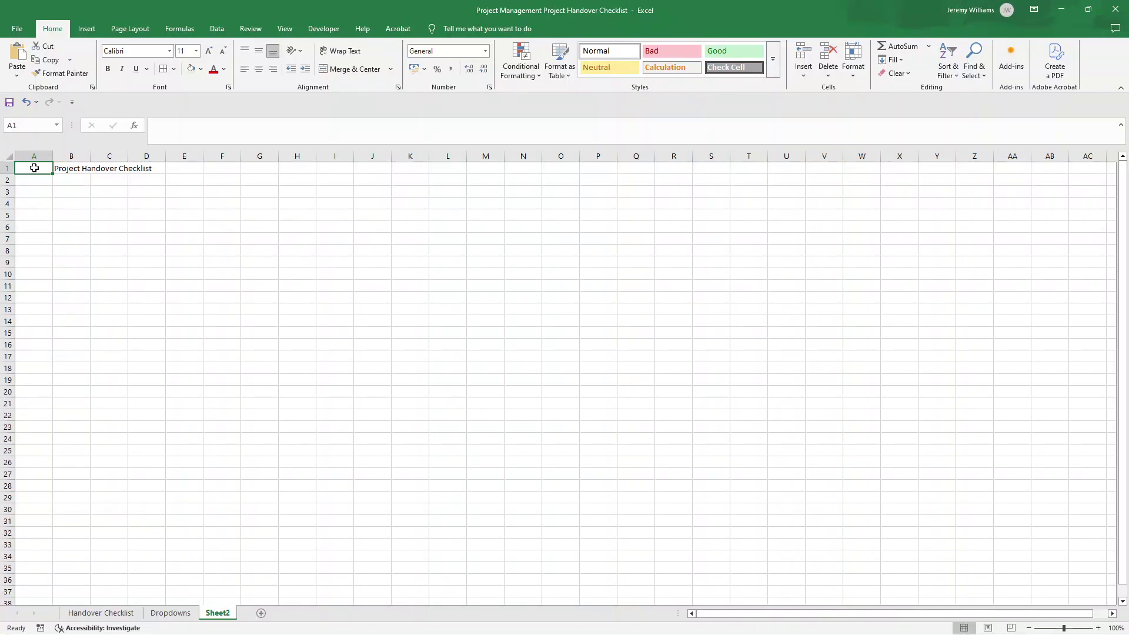
drag(34, 168, 1002, 171)
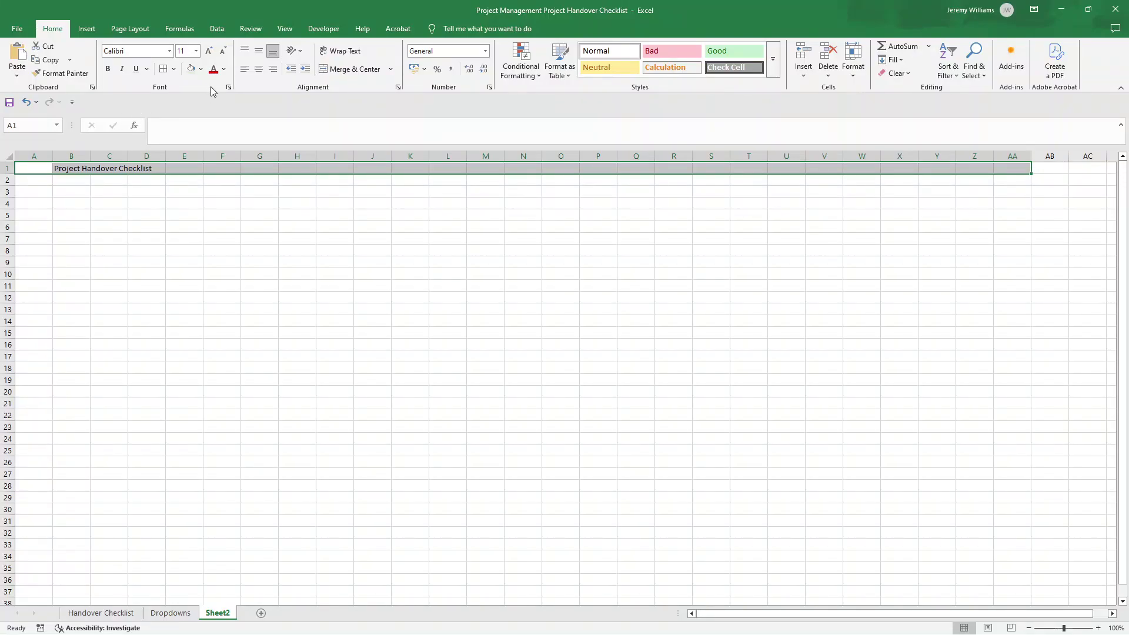
click(201, 69)
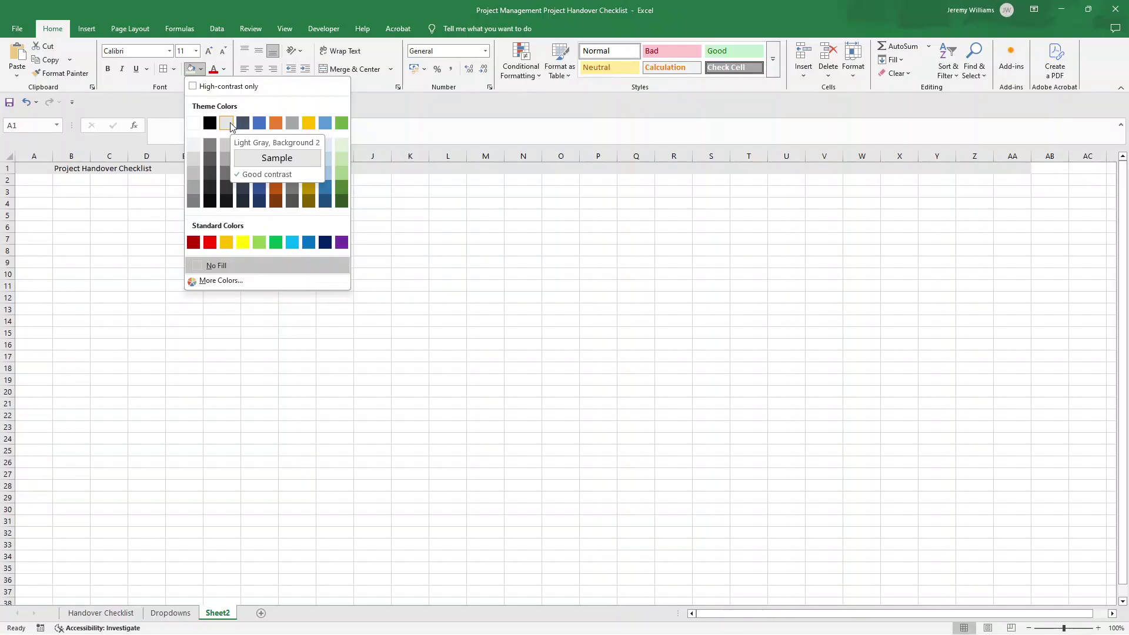
click(227, 123)
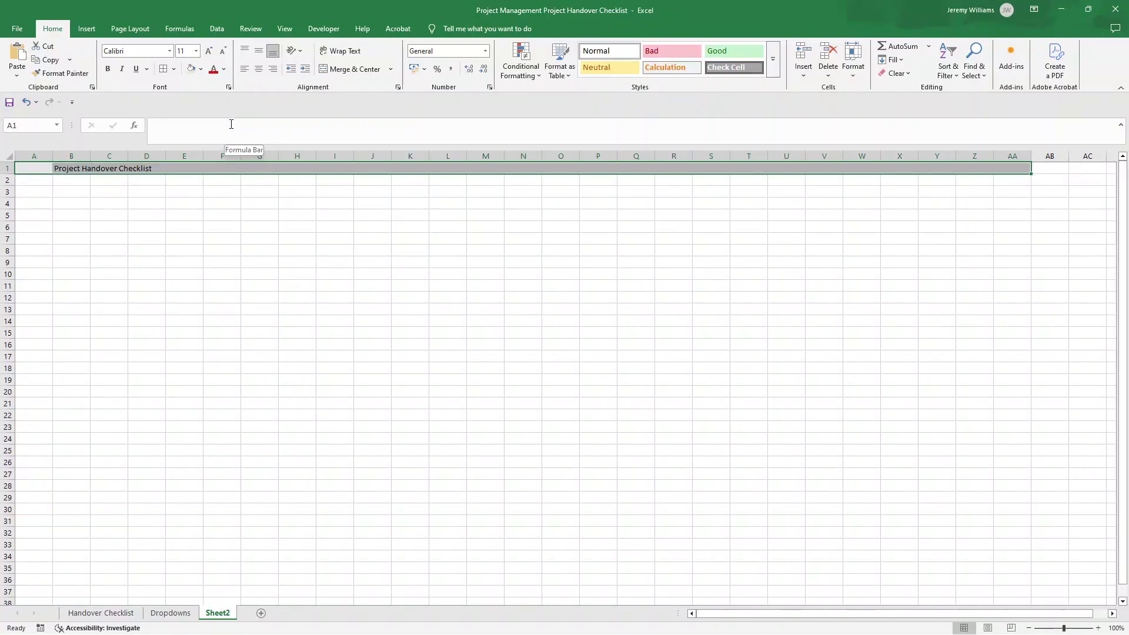
Make the title bold at 22 pt and make row 1 much taller
click(65, 169)
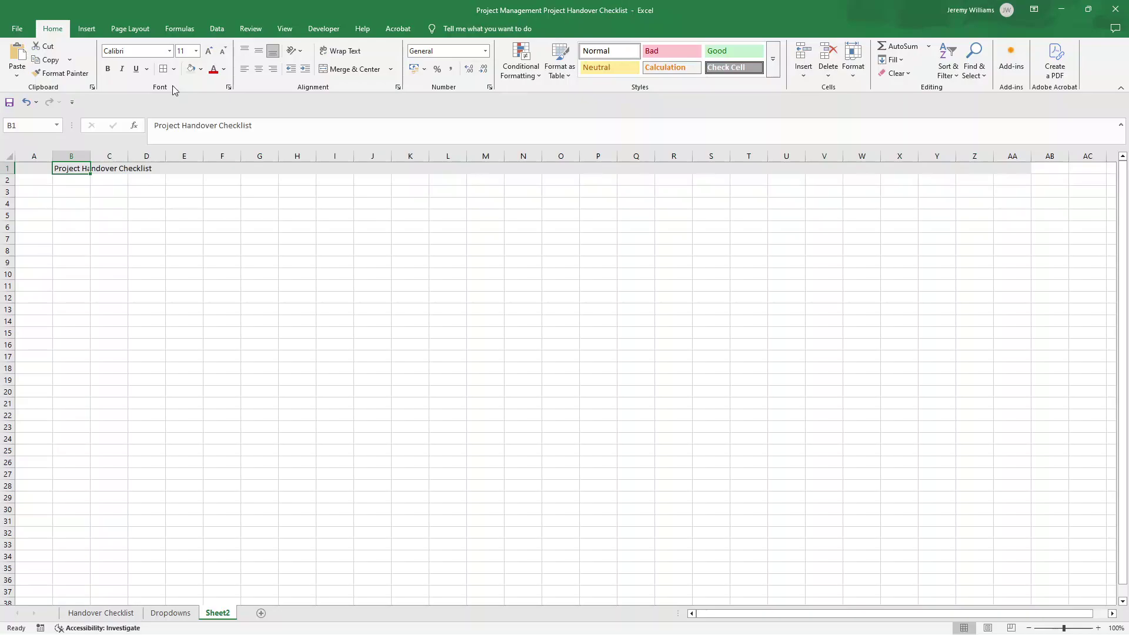
click(110, 69)
click(210, 51)
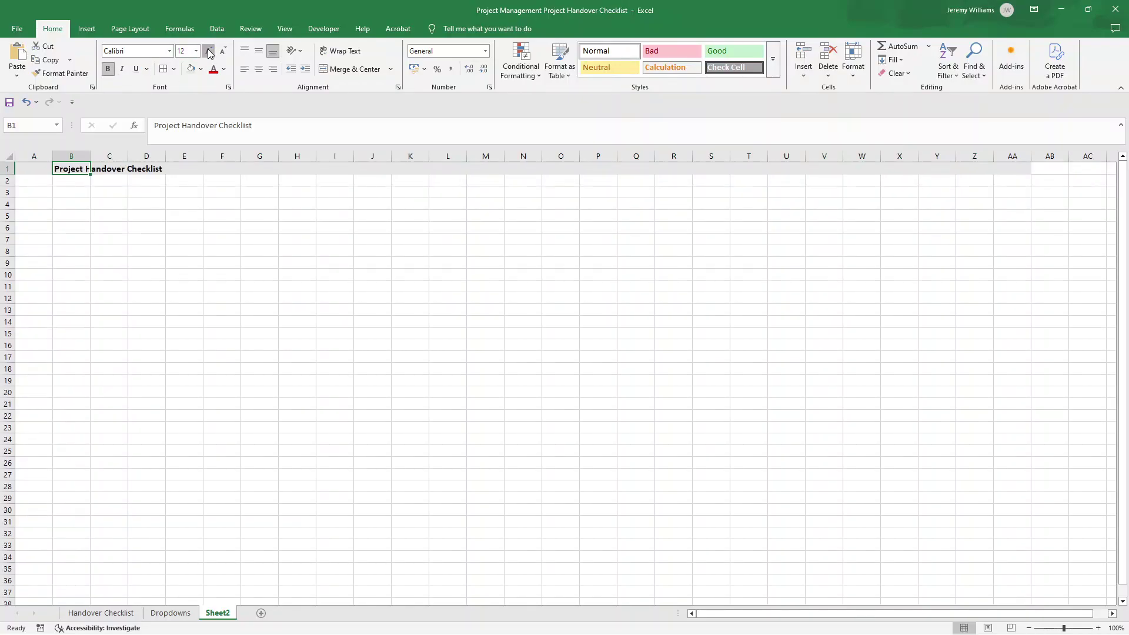
click(210, 52)
click(210, 52)
click(210, 52)
click(210, 52)
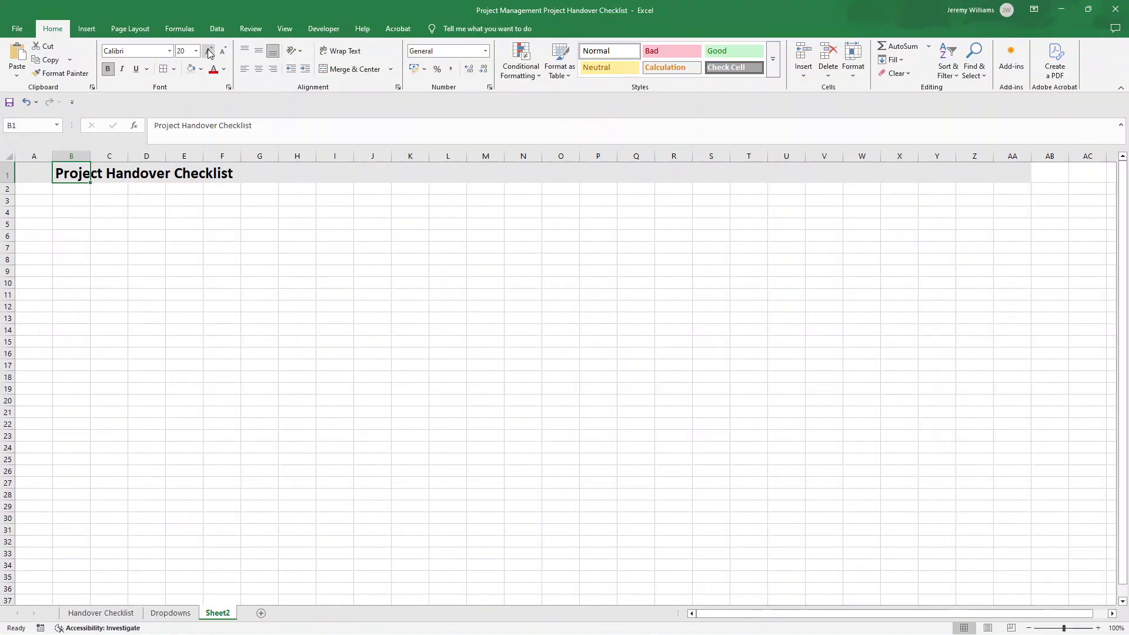
click(210, 52)
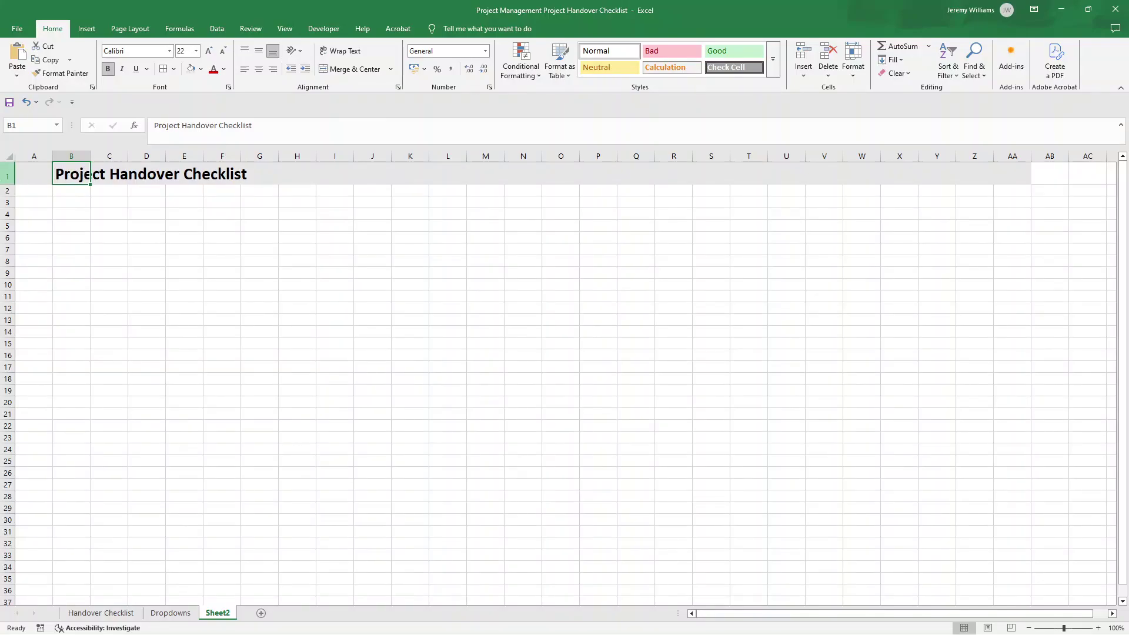
drag(12, 184, 13, 212)
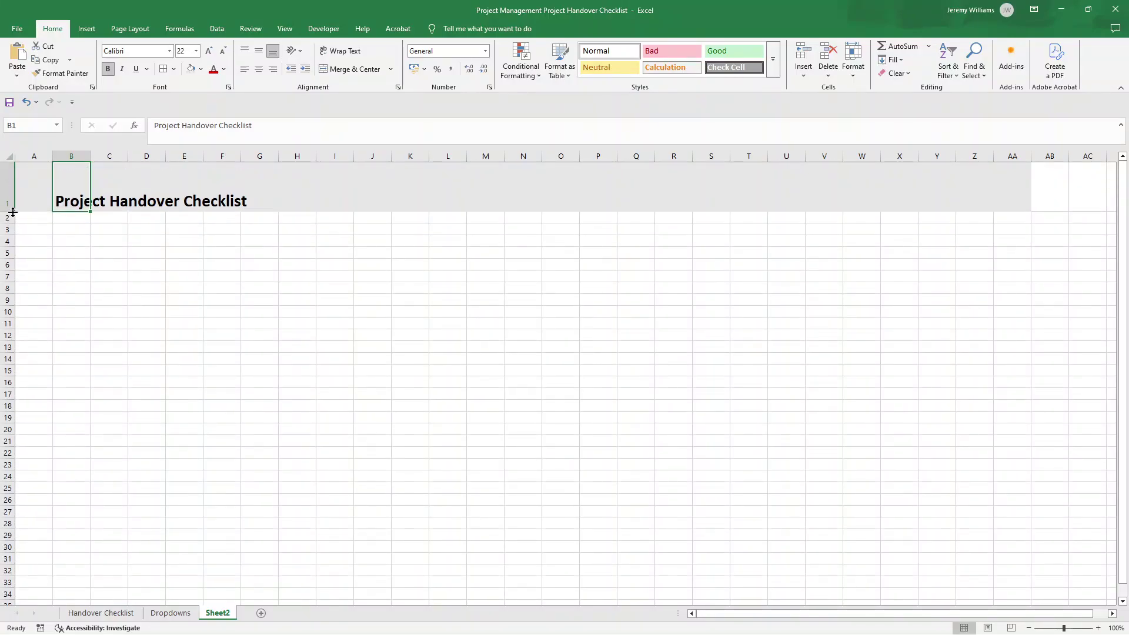
click(107, 254)
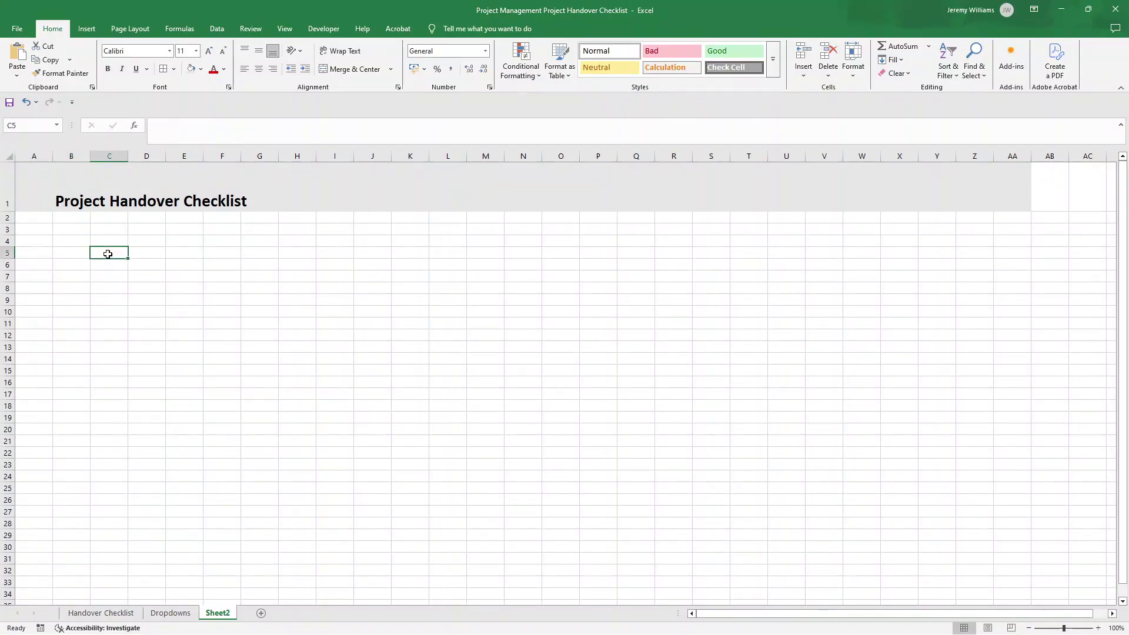
Enter the labels 'Project Name' and 'Project Manager' in B3 and B4
click(83, 231)
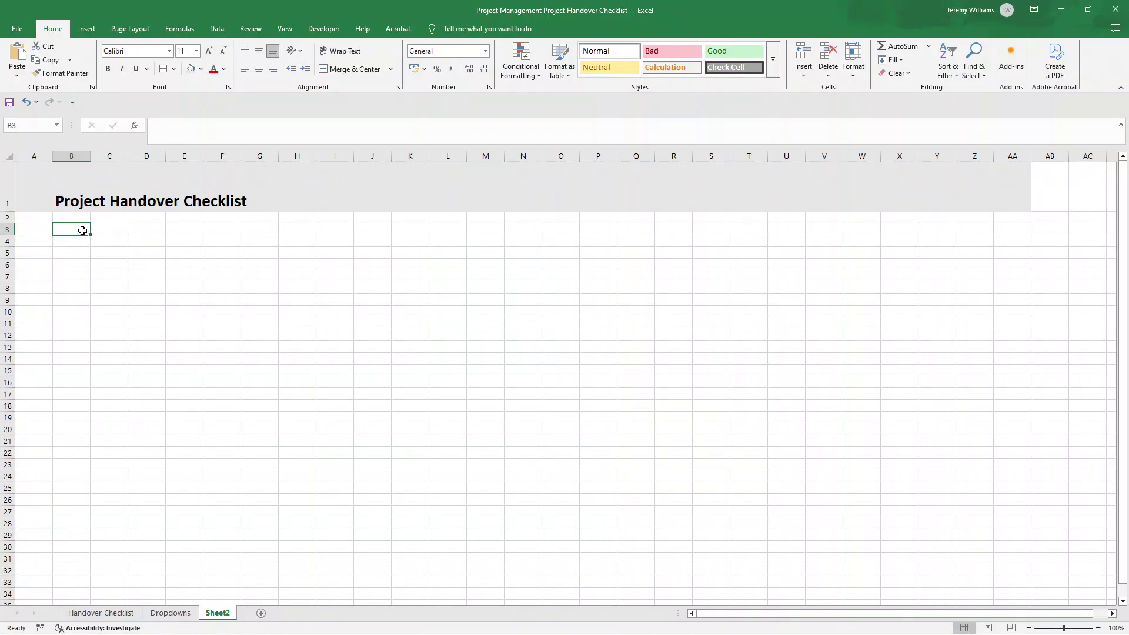
text(Pro)
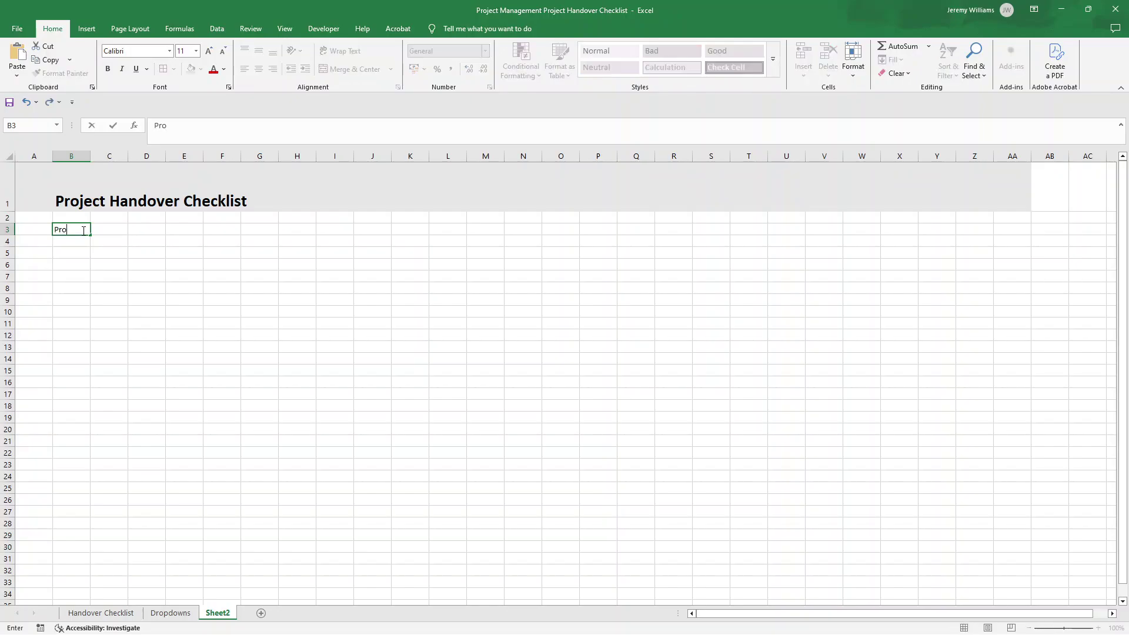
text(ject Name)
key(Return)
text(Project Manager)
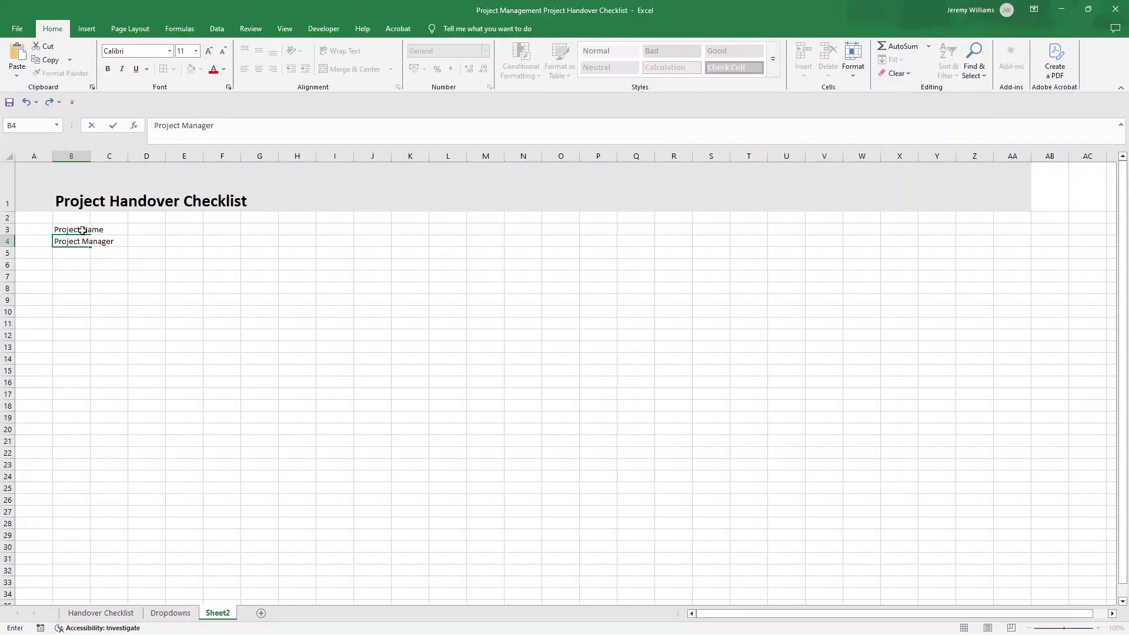
key(Return)
Put borders around the B3:C4 project details box and widen column B
click(83, 230)
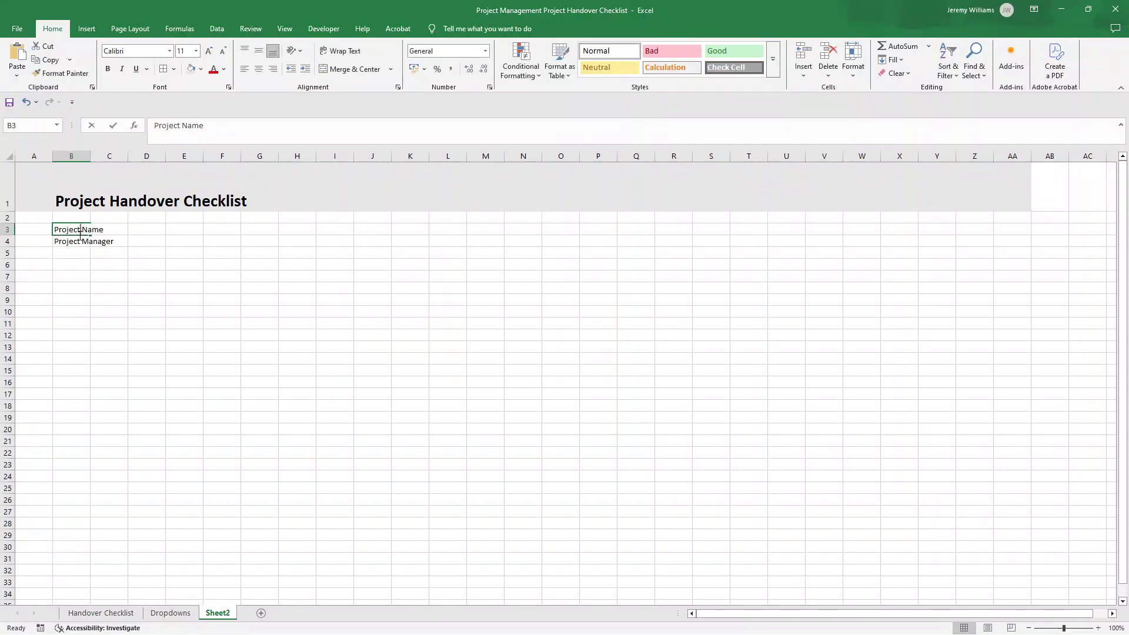
double_click(82, 231)
click(81, 262)
drag(56, 228, 61, 241)
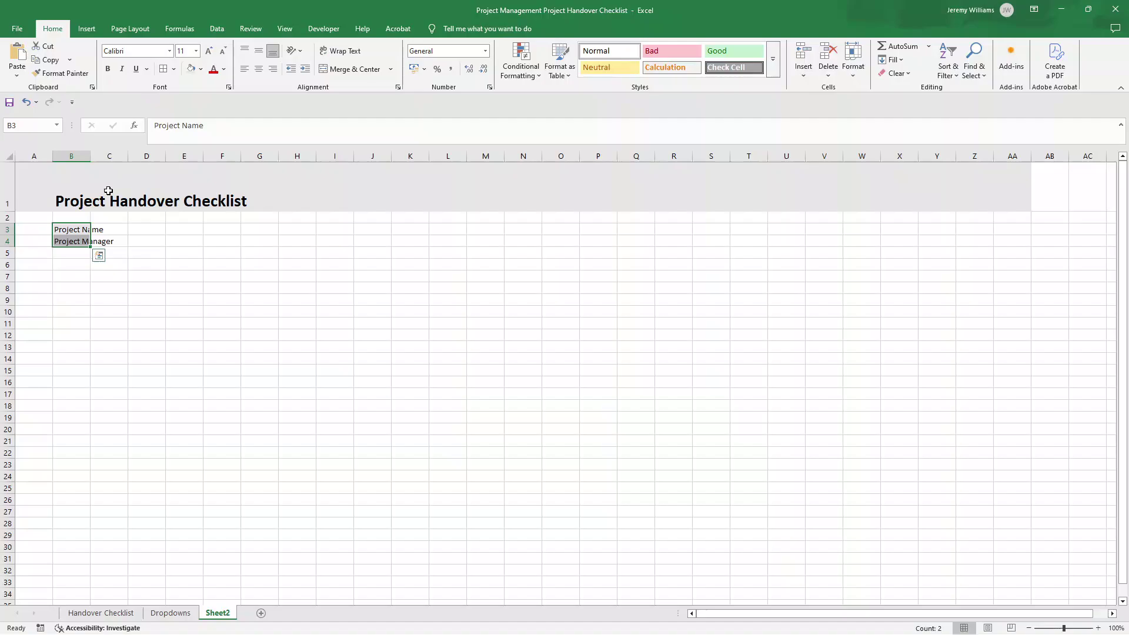
click(77, 228)
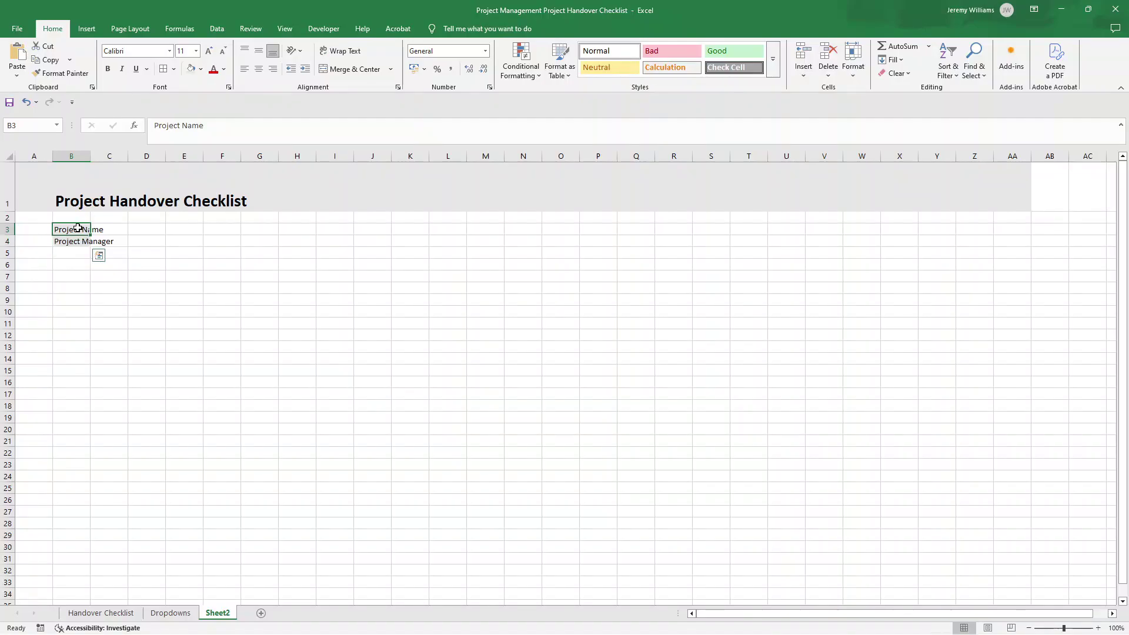
drag(78, 228, 114, 241)
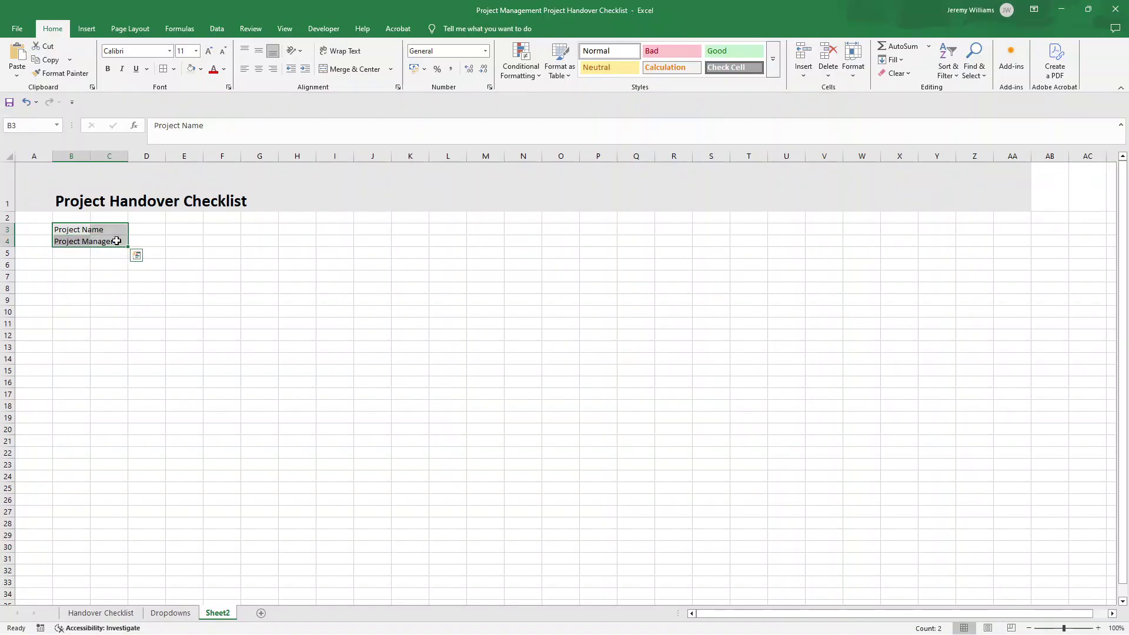
click(163, 70)
click(147, 188)
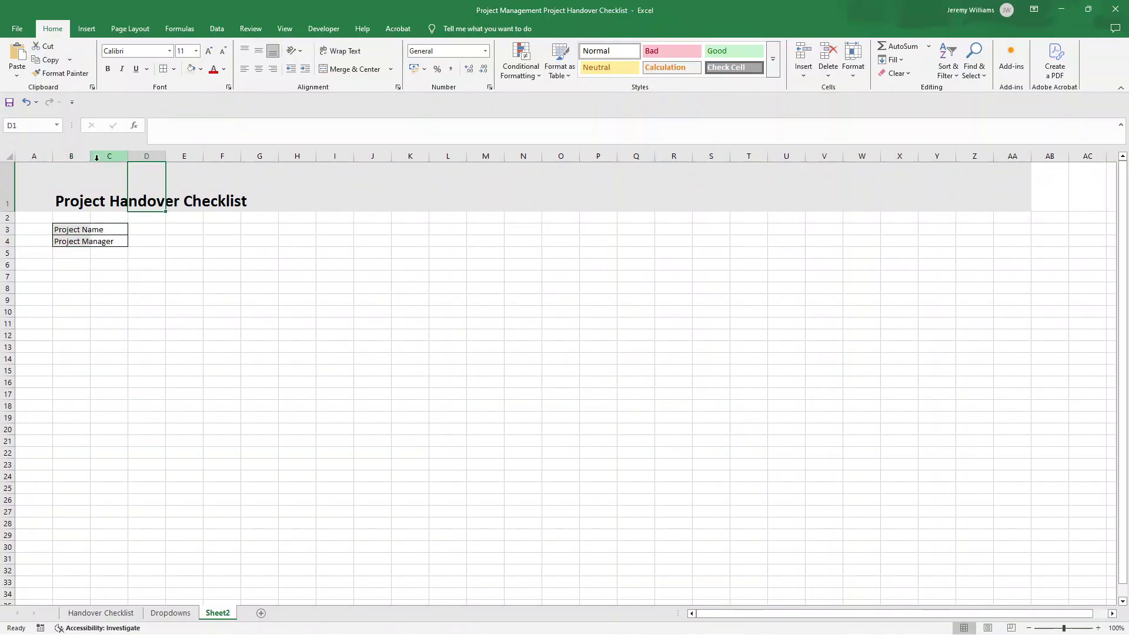
drag(90, 157, 217, 158)
click(160, 232)
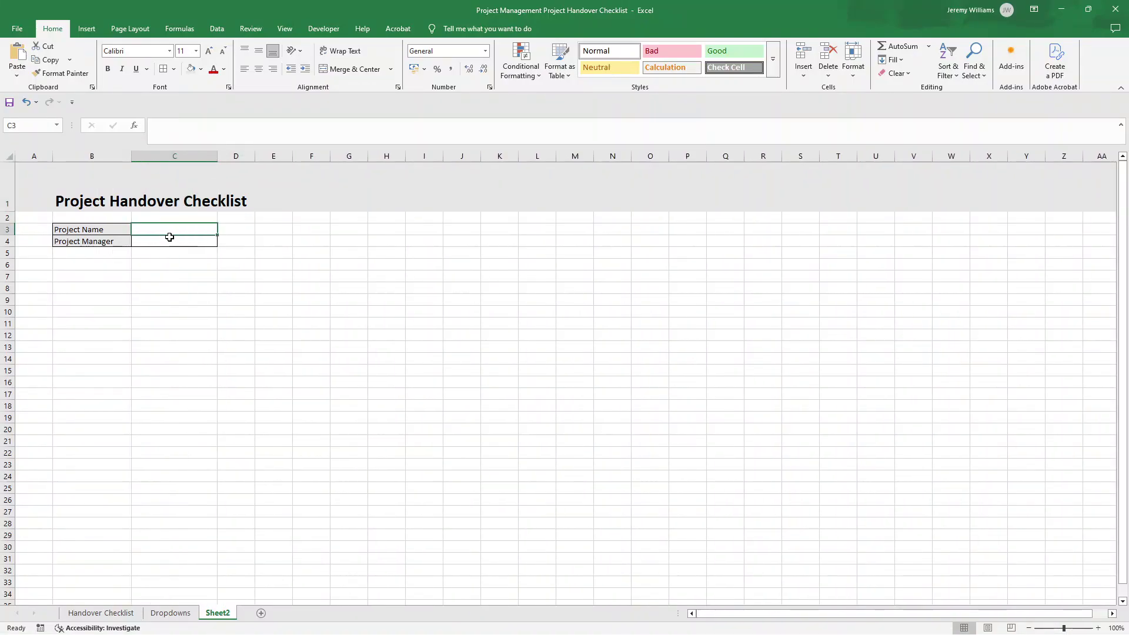
Hide the gridlines, show them again, and bold the Project Name and Project Manager labels
click(286, 29)
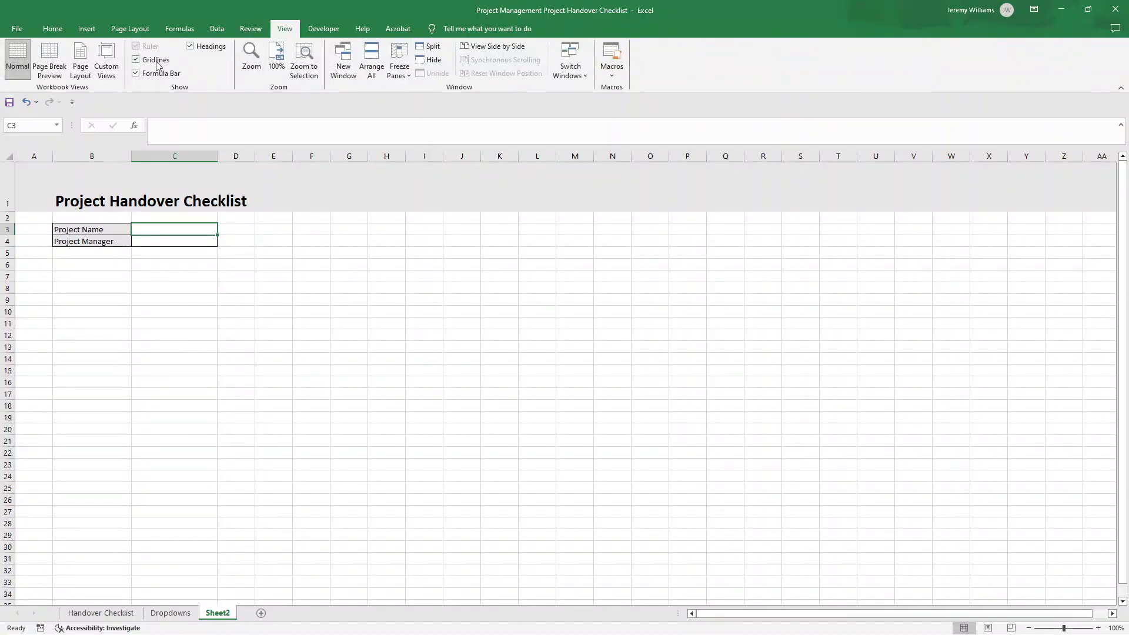
click(136, 59)
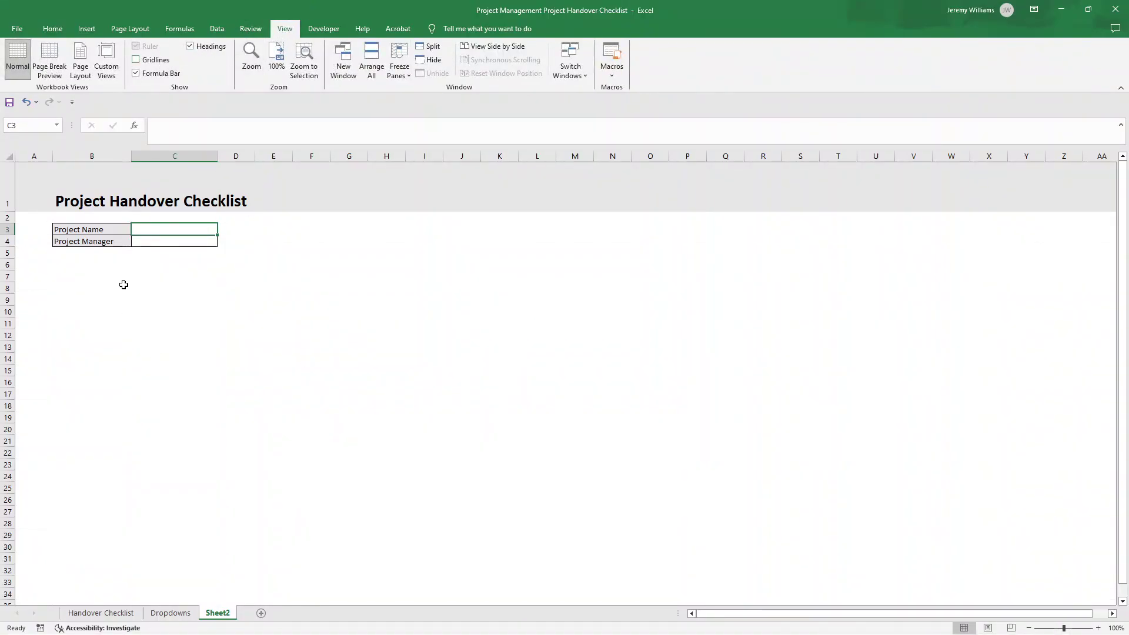
click(227, 289)
click(147, 230)
click(158, 66)
drag(103, 230, 108, 241)
key(ctrl+b)
click(139, 287)
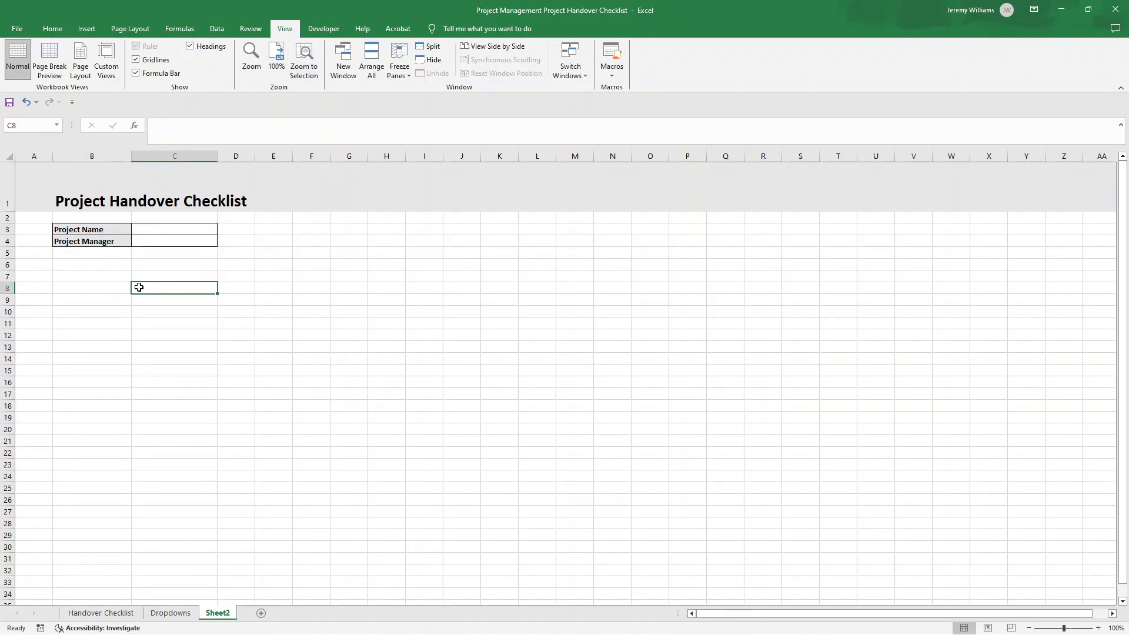
click(268, 228)
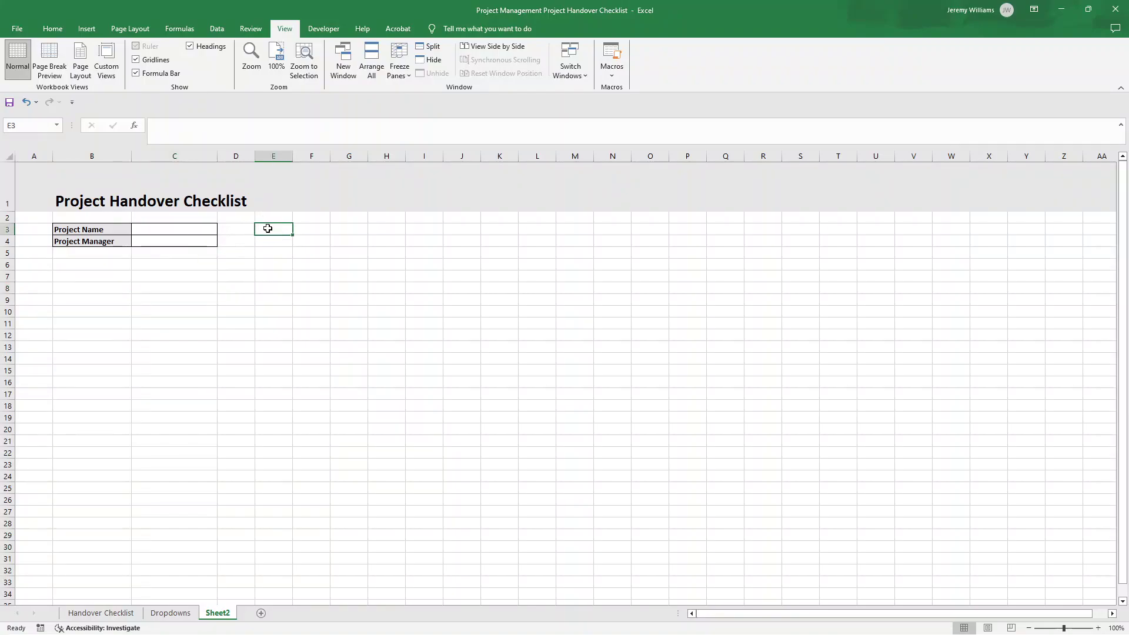
click(85, 265)
Enter Planned Work Completion Date, Actual Work Completion Date, Planned Project Closeout Date and Actul Project Closeout Date in E3:E6
click(277, 227)
text(Planned)
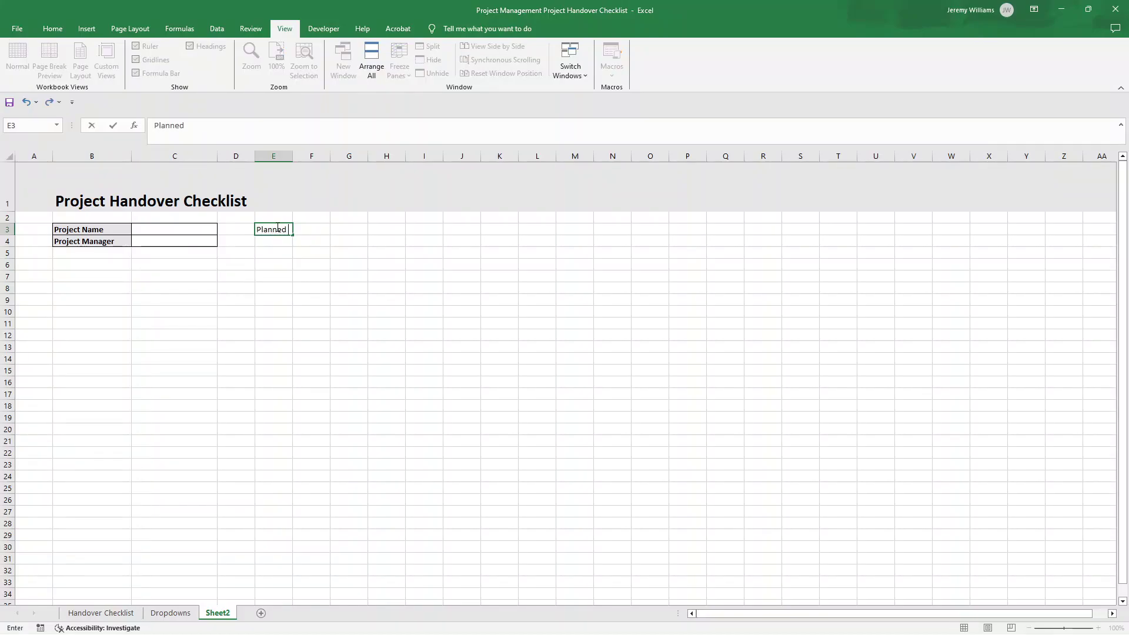
text( Work Com)
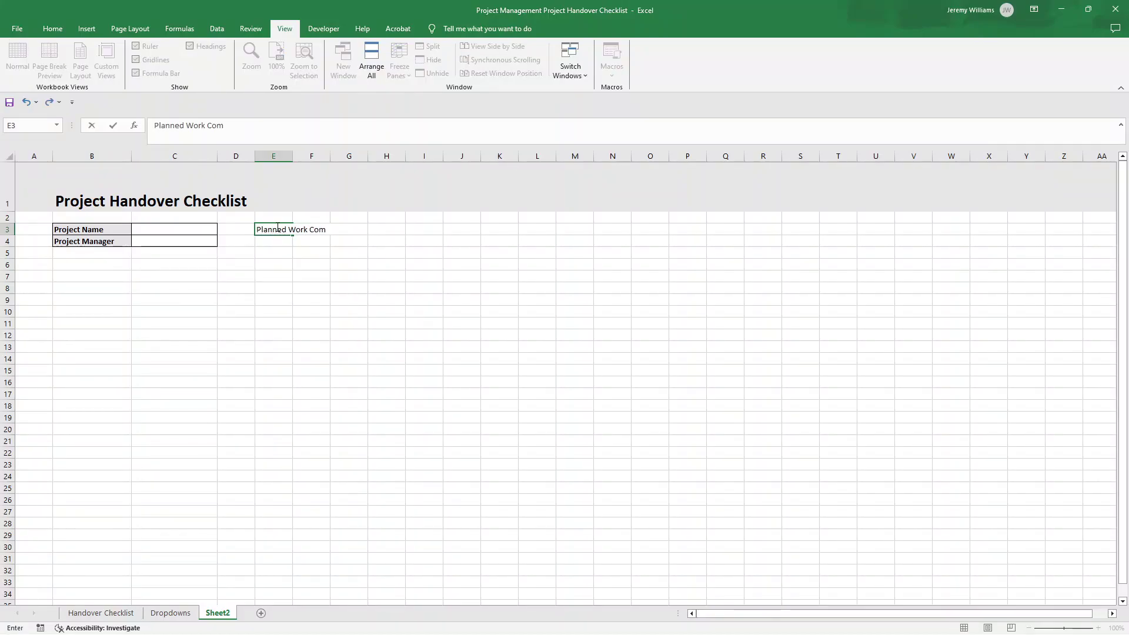
text(pletion Date)
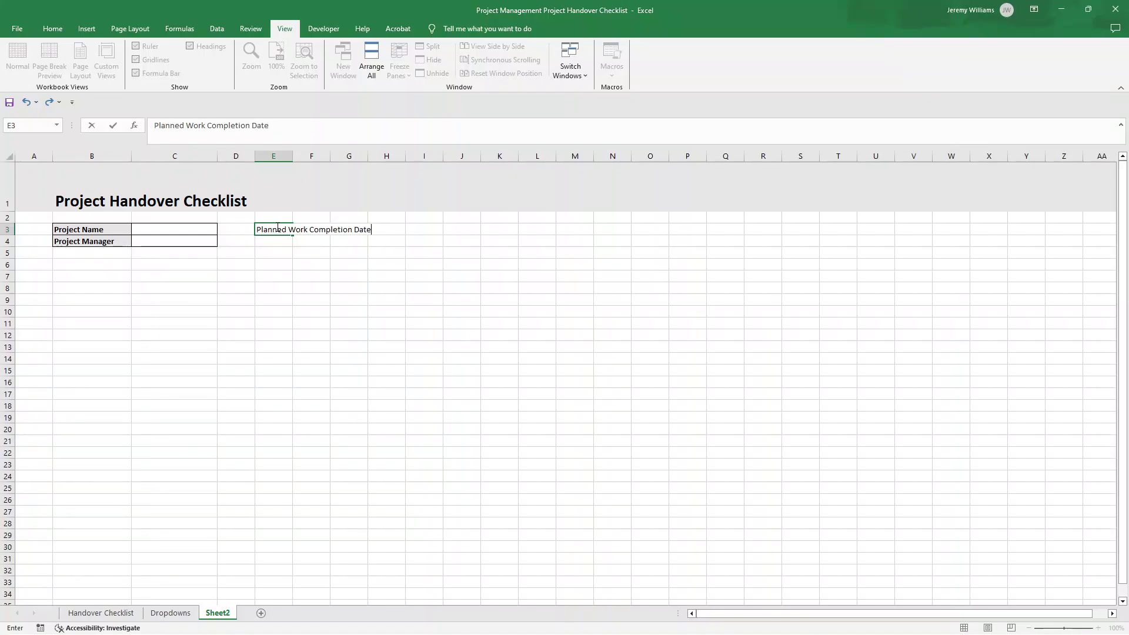
key(Return)
text(Actual Work Completion)
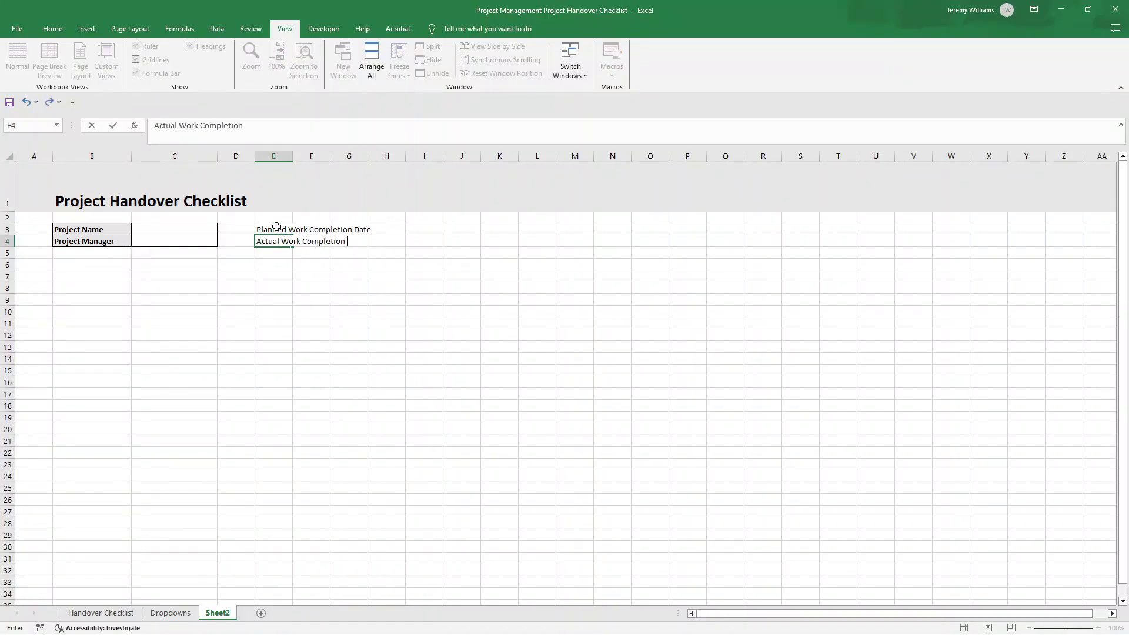
text( Date)
key(Return)
text(Planned )
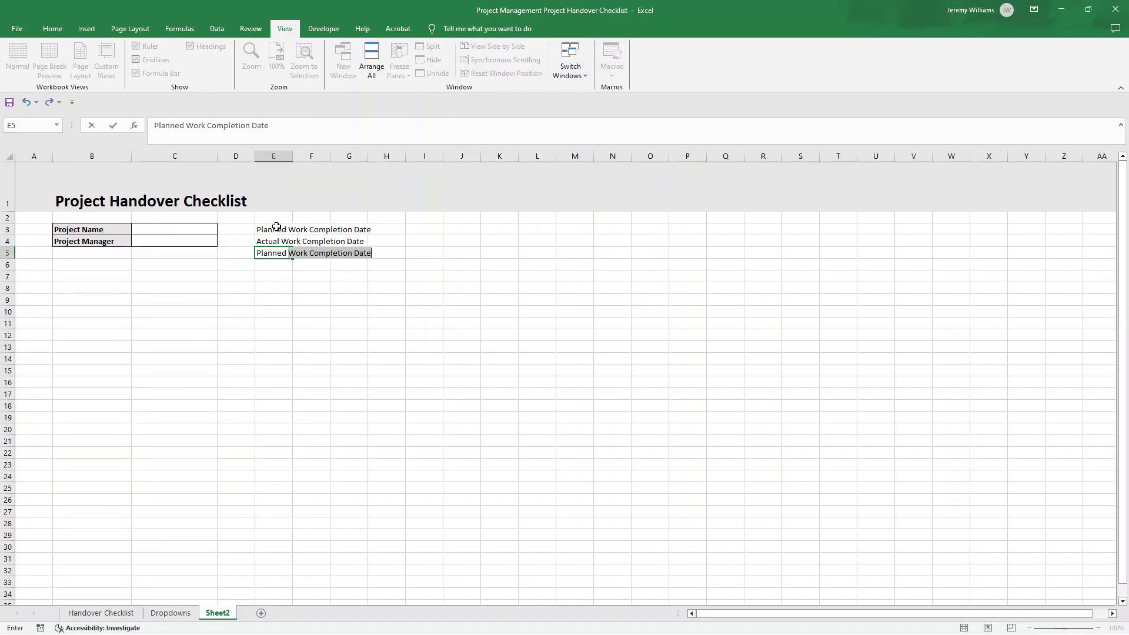
text(Project Closeout Dat)
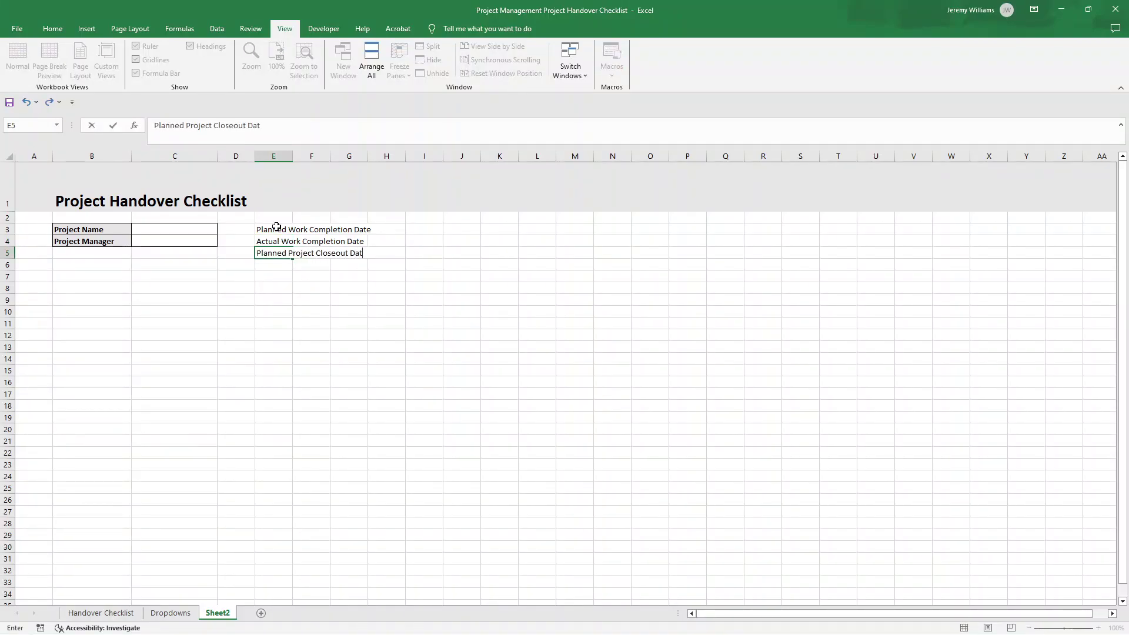
text(e)
key(Return)
text(Actul Pr)
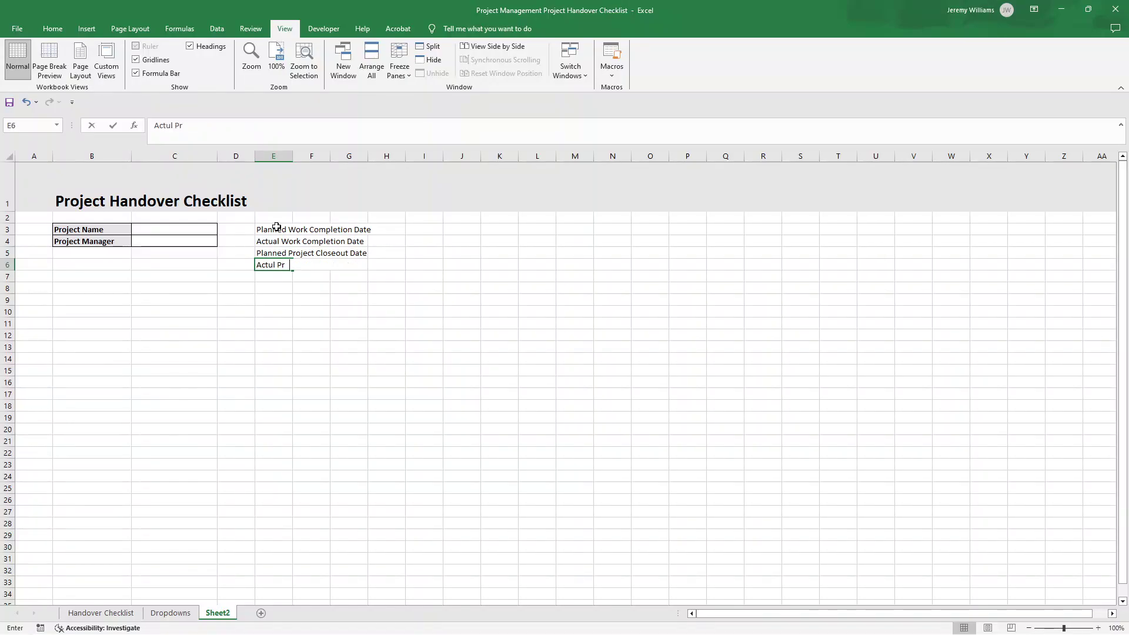
text(oject Closeout D)
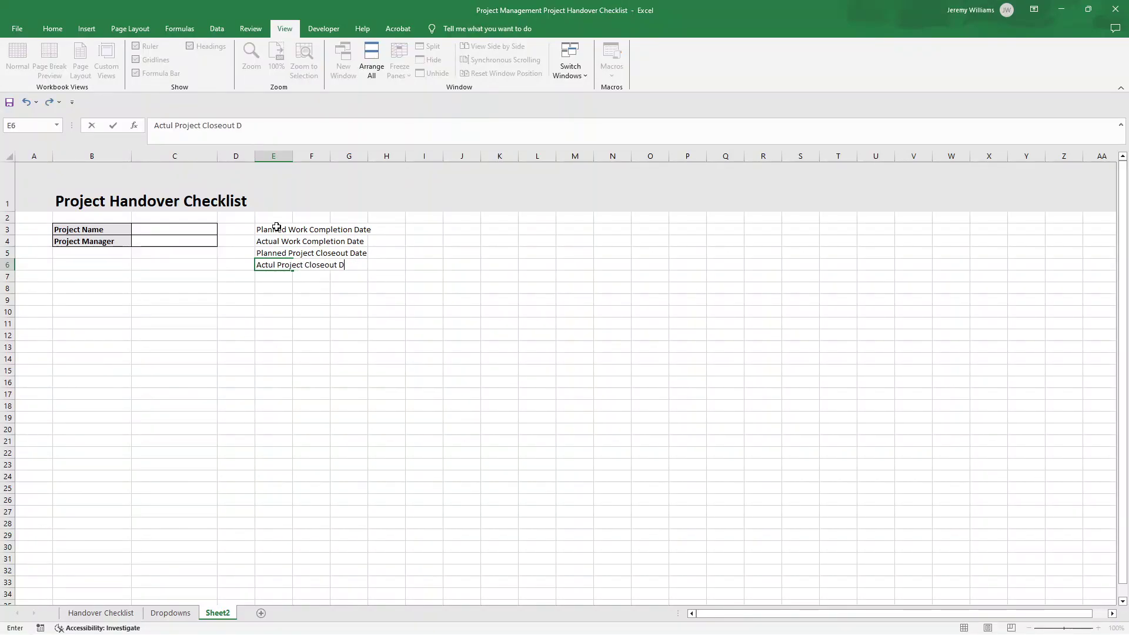
text(ate)
key(Return)
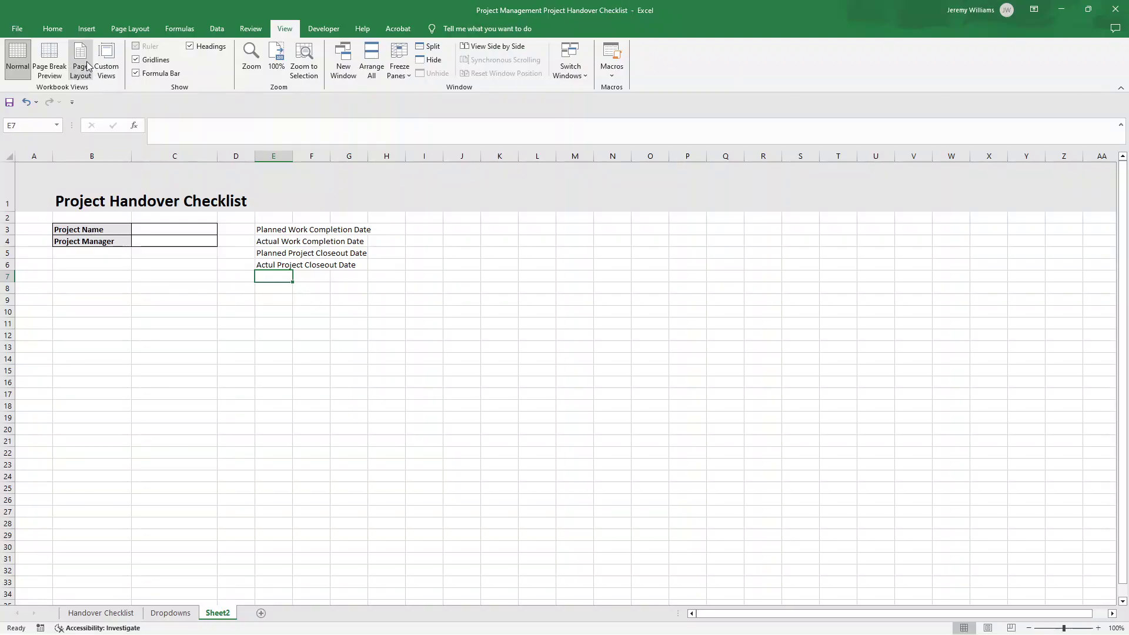
Copy the Project Name label's formatting onto the date labels E3:E6 with Format Painter
click(53, 28)
click(88, 229)
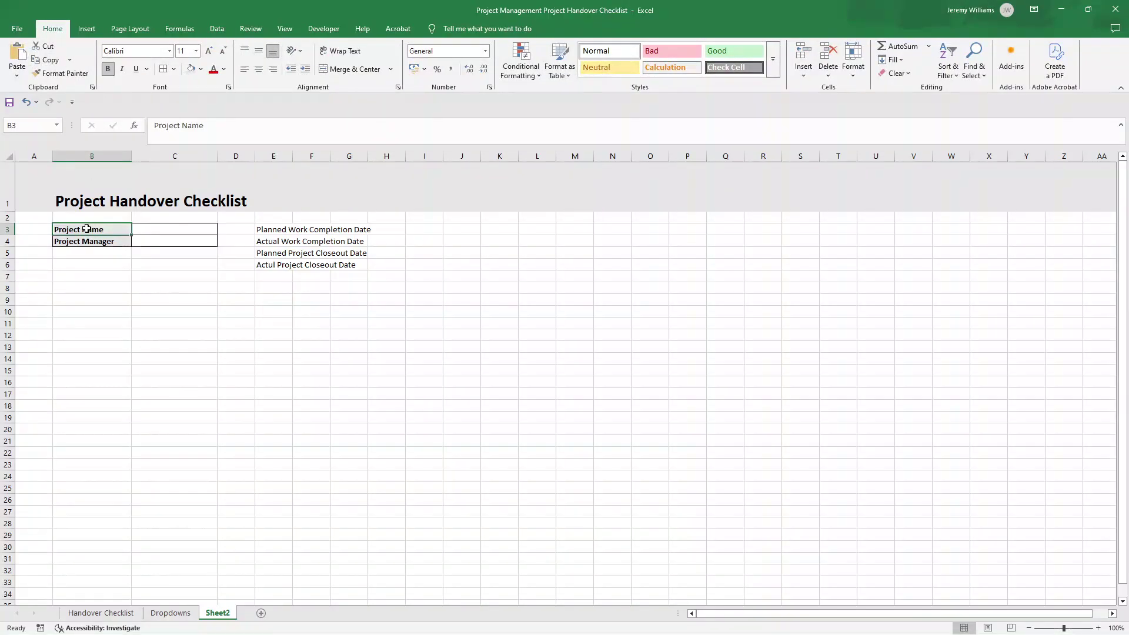
click(60, 74)
drag(270, 229, 283, 268)
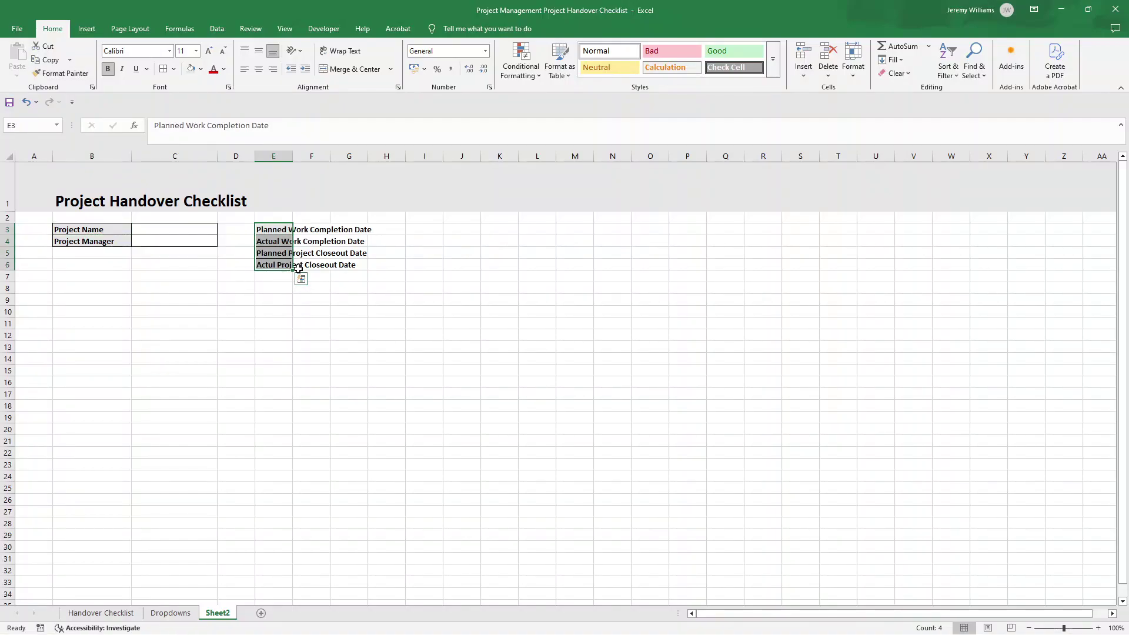
Correct 'Actul' to 'Actual' in the E6 label
click(282, 265)
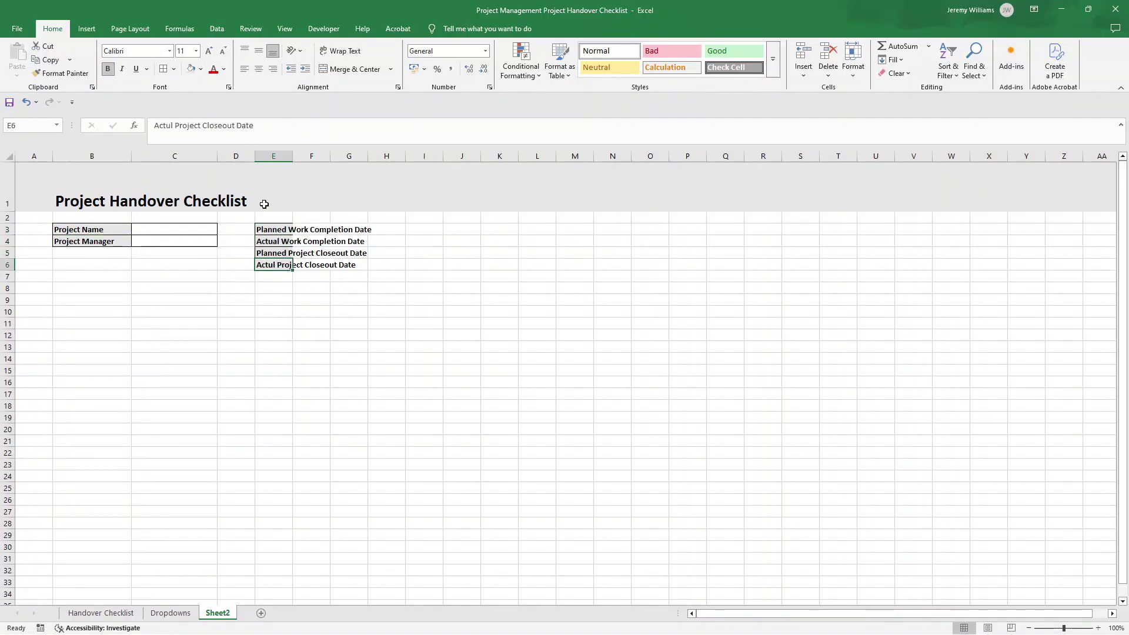
click(173, 125)
text(a)
key(Return)
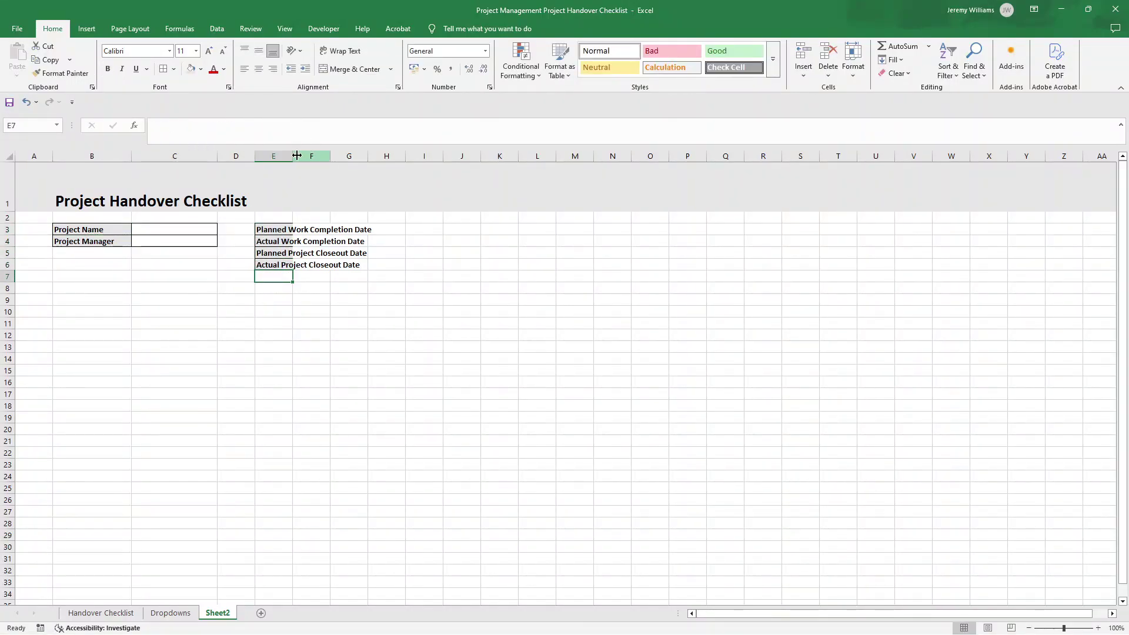
Autofit column E to its labels and widen column F for the date values
double_click(293, 155)
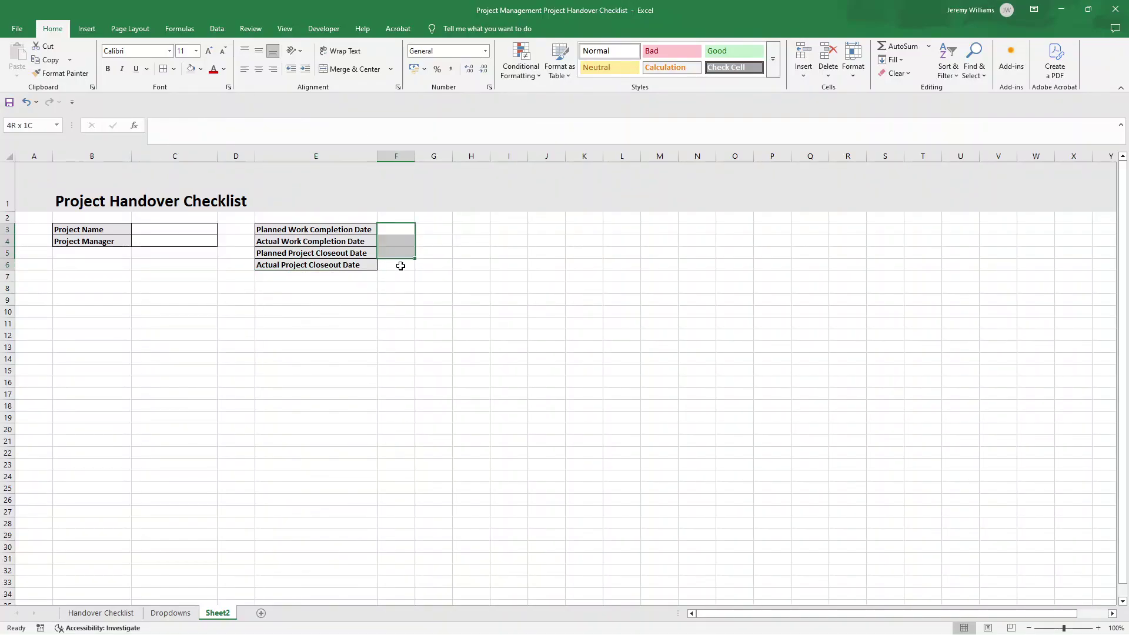
drag(401, 266, 401, 267)
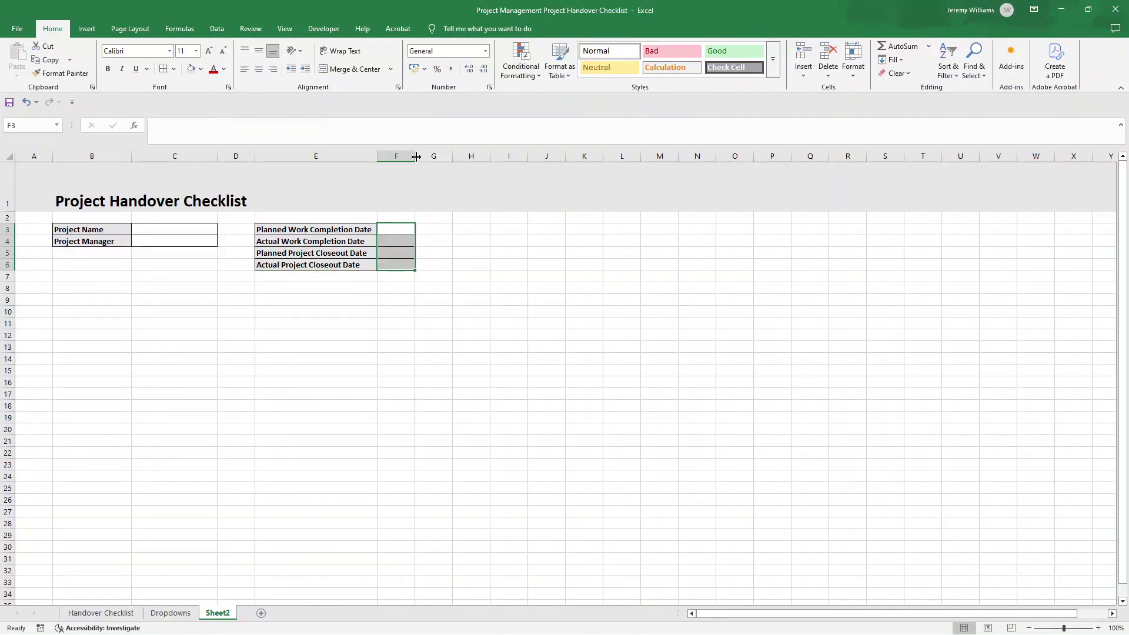
drag(416, 157, 497, 157)
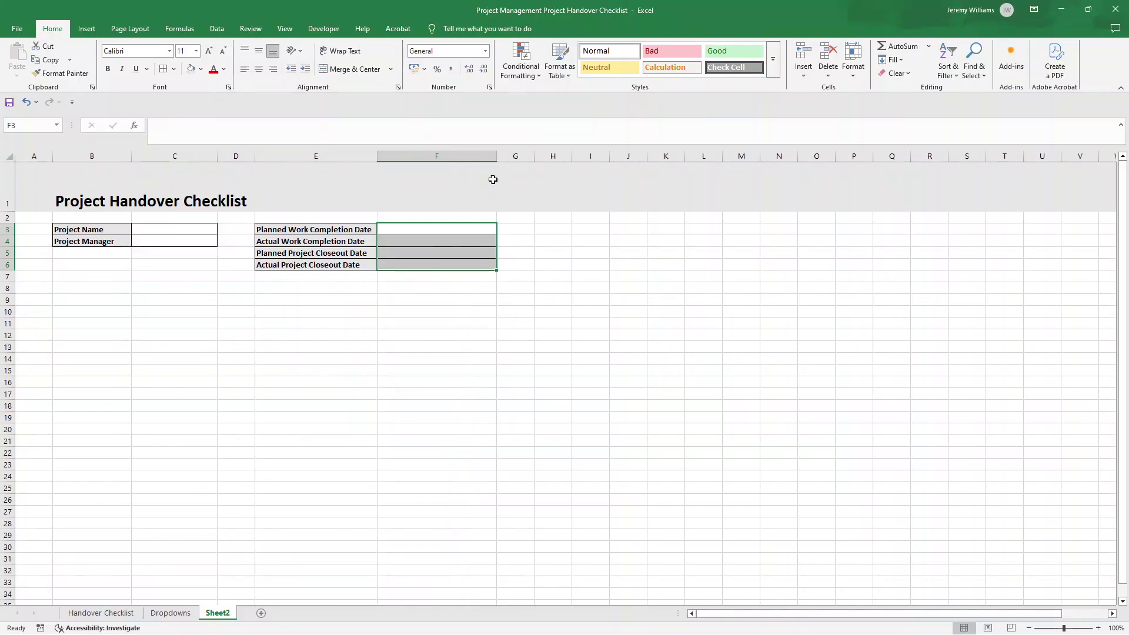
click(224, 300)
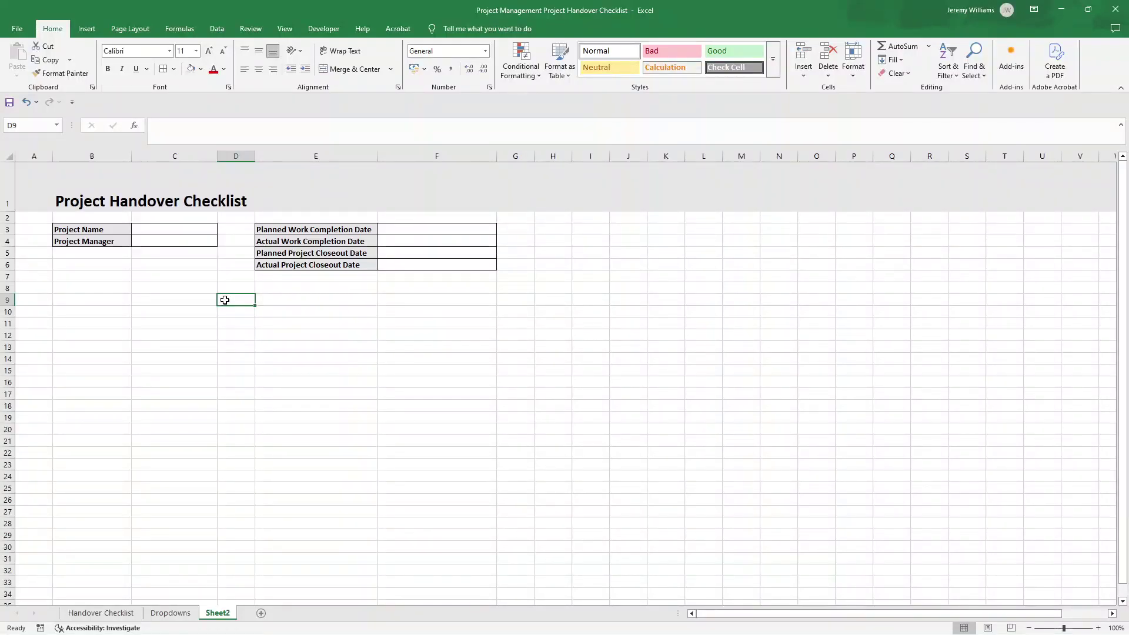
Enter 'ID' in B9 and give it the Project Name label's formatting with Format Painter
click(74, 300)
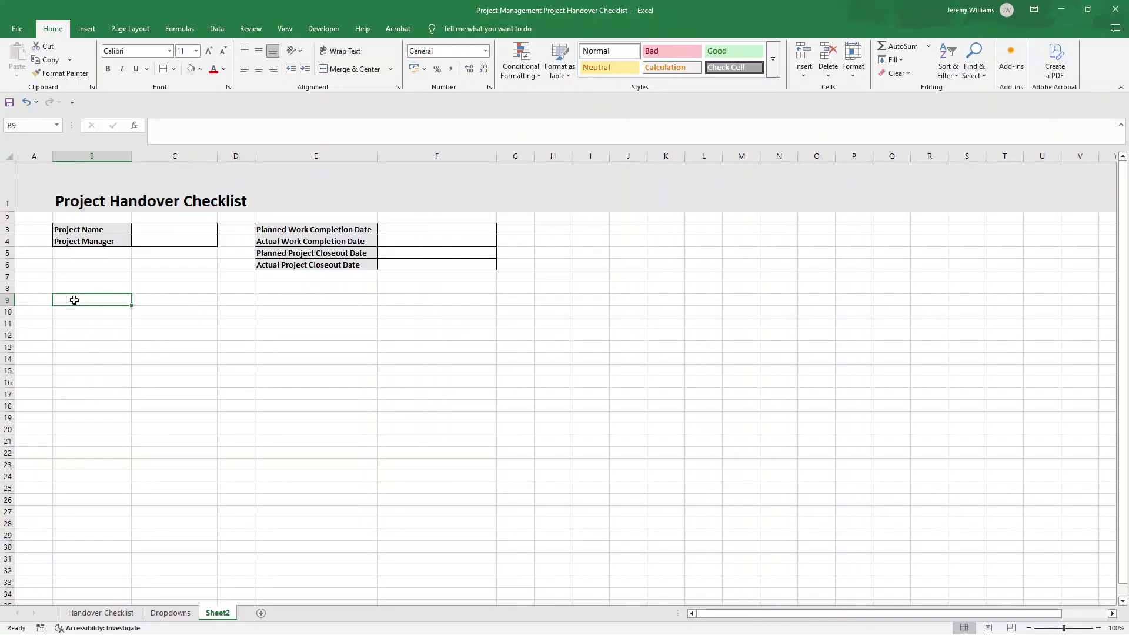
text(ID)
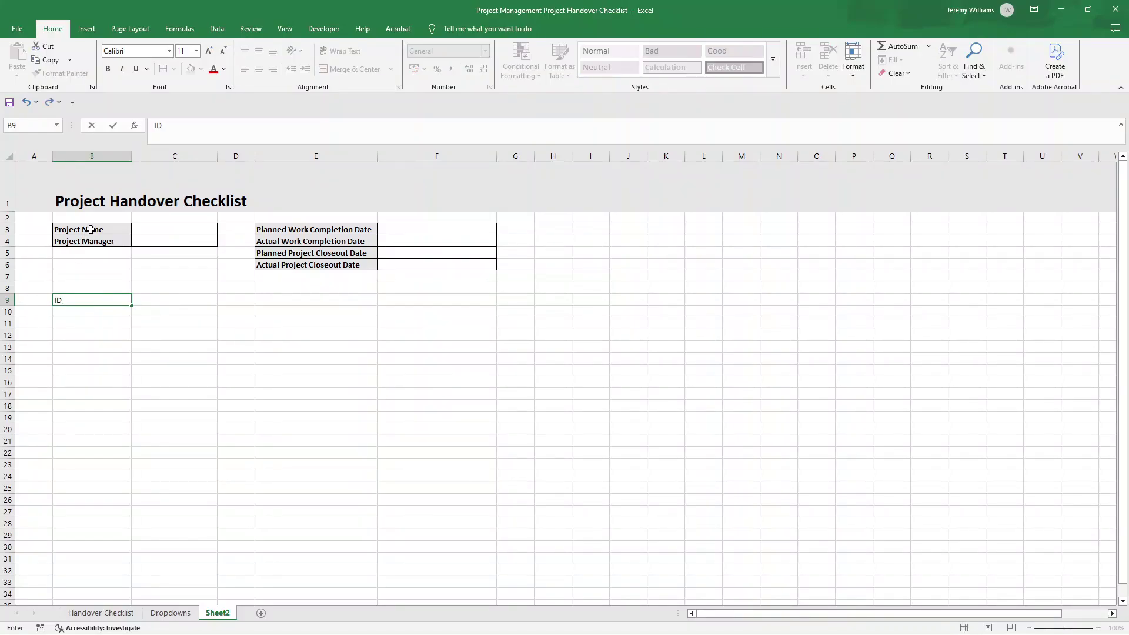
key(Return)
click(90, 229)
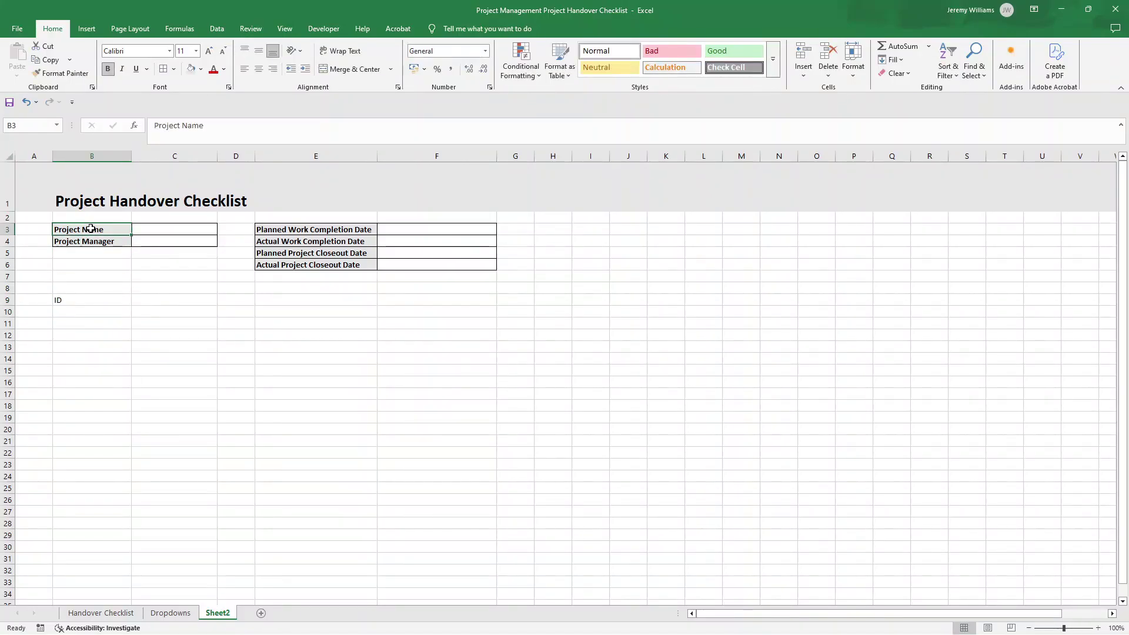
click(78, 75)
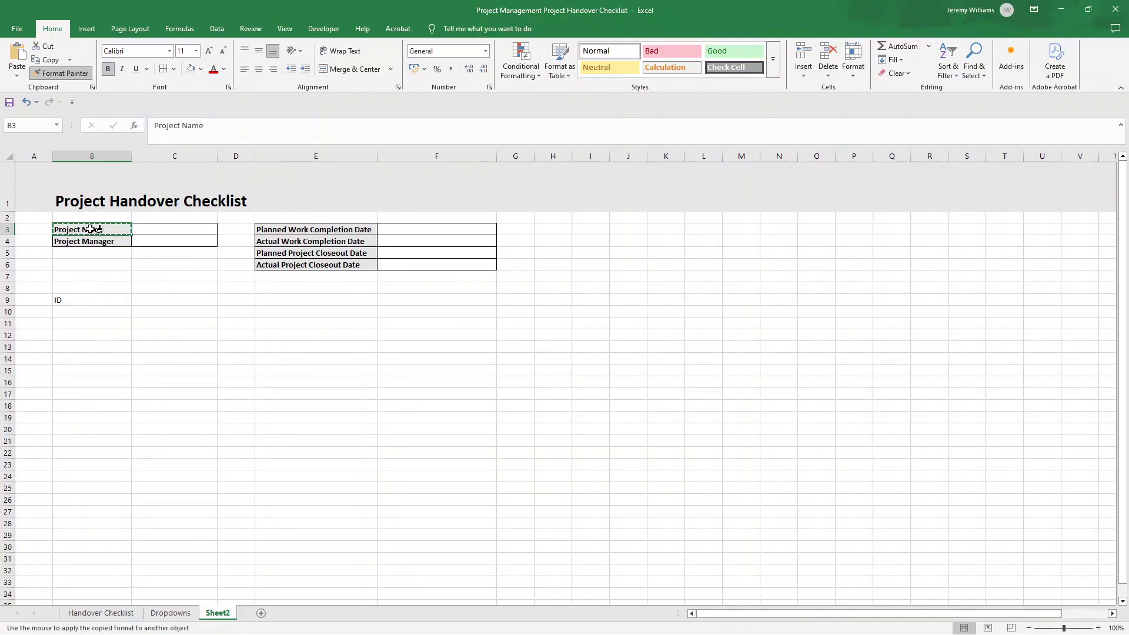
click(86, 300)
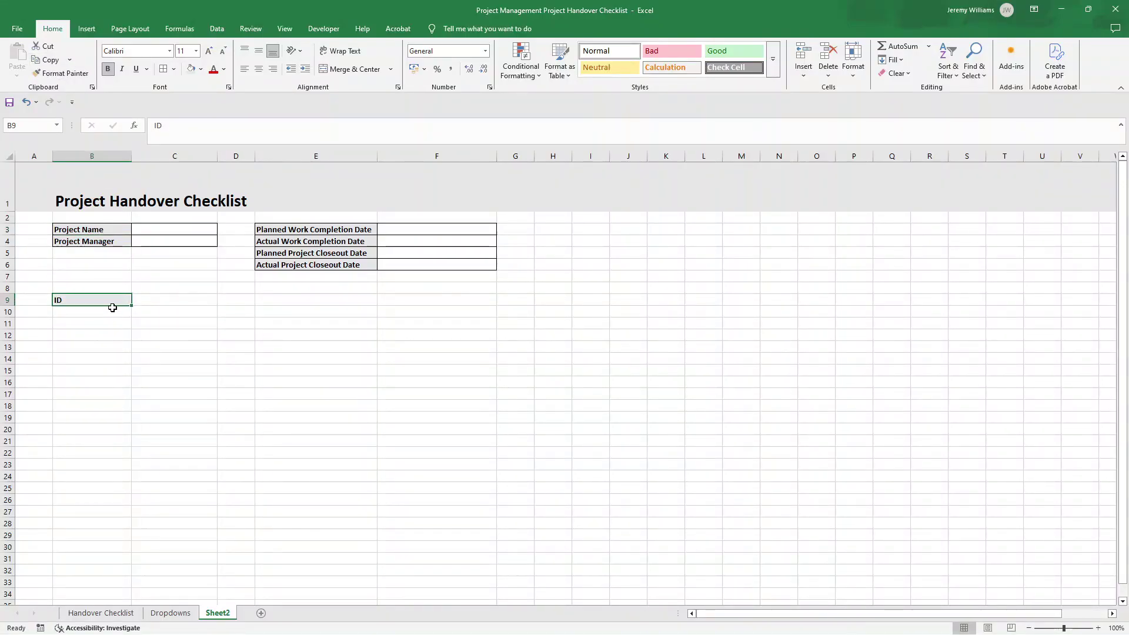
Enter the headers Activity, Owner and Due Date in C9:E9
click(158, 298)
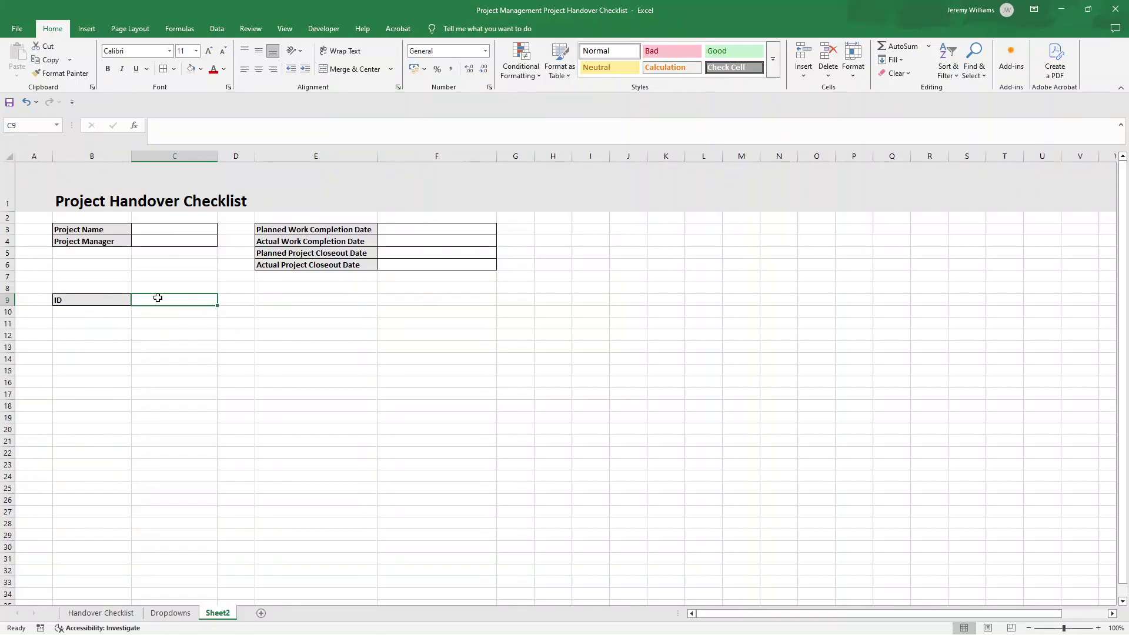
text(Activity)
key(Return)
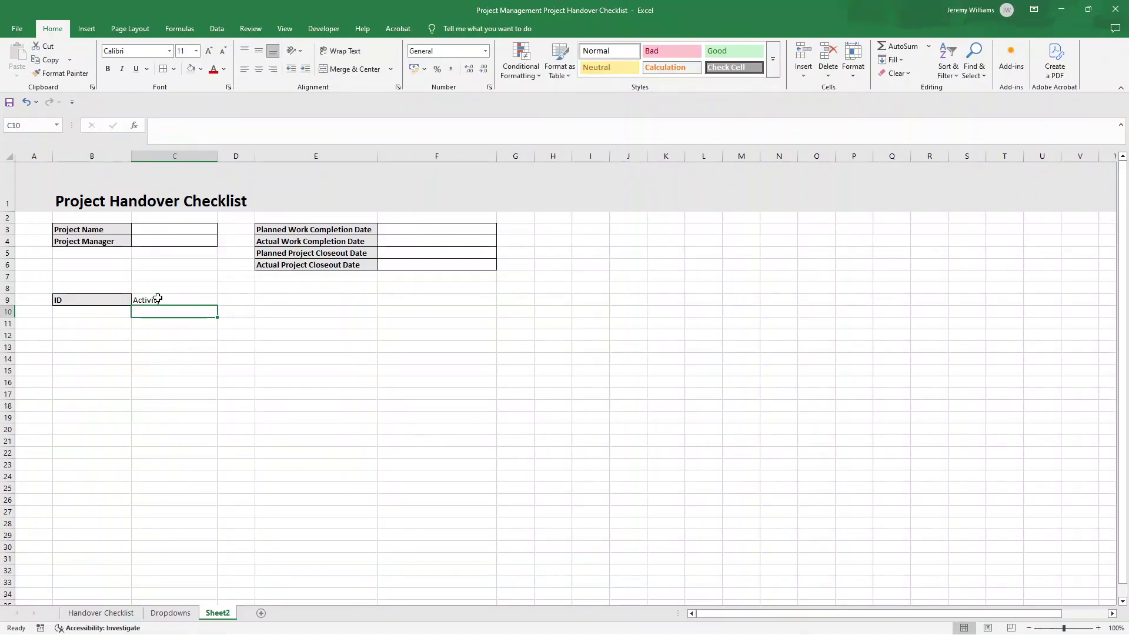
key(Up)
key(Right)
text(Owner)
key(Return)
key(Up)
key(Right)
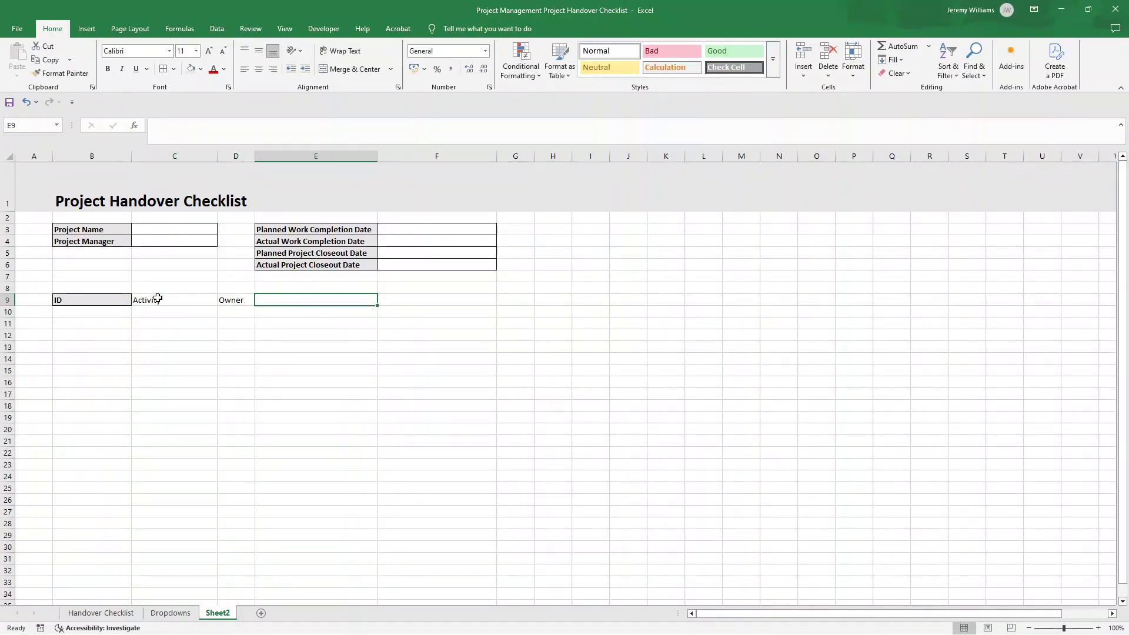
text(Due D)
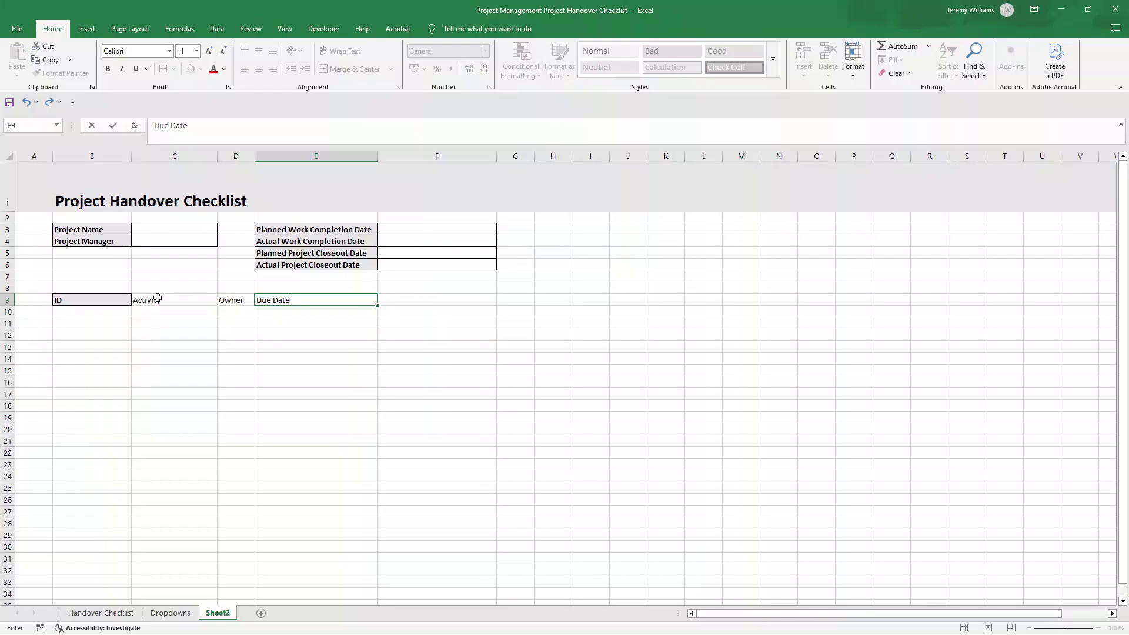
text(ate)
key(Return)
Add the Dependencies header in F9
drag(157, 298, 149, 398)
drag(238, 299, 247, 345)
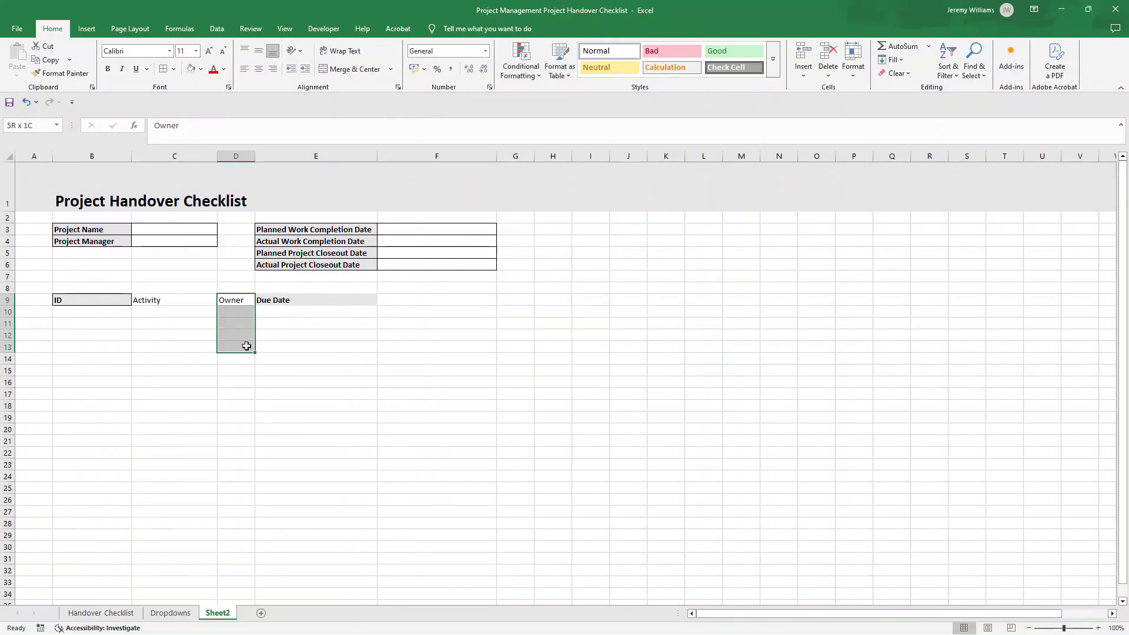
click(288, 303)
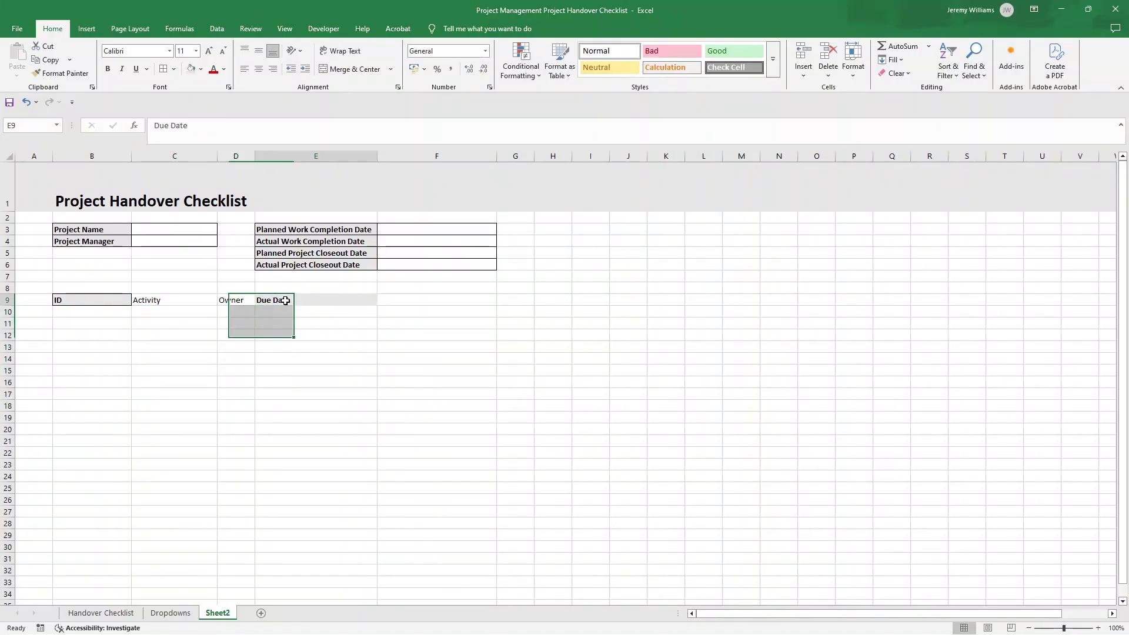
click(383, 301)
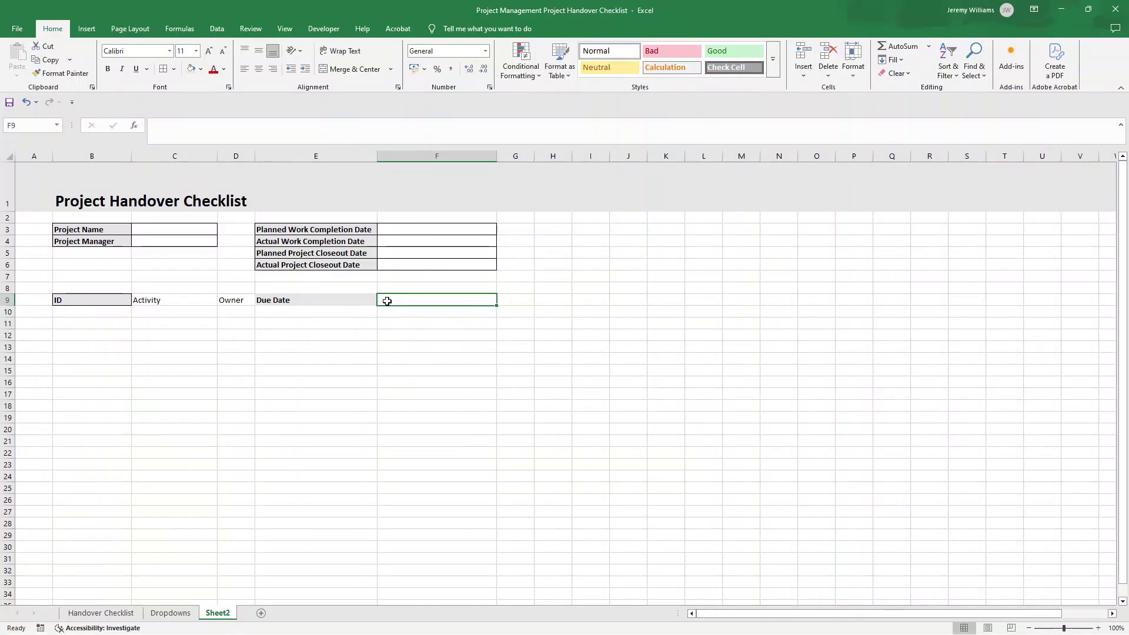
text(Depende)
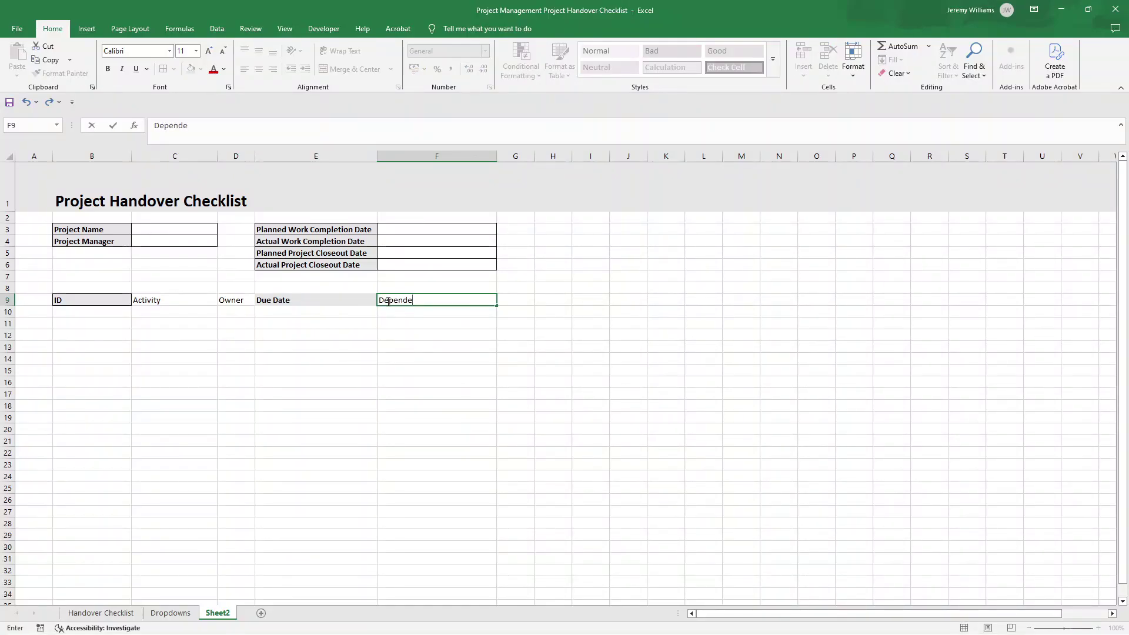
text(ncies)
key(Return)
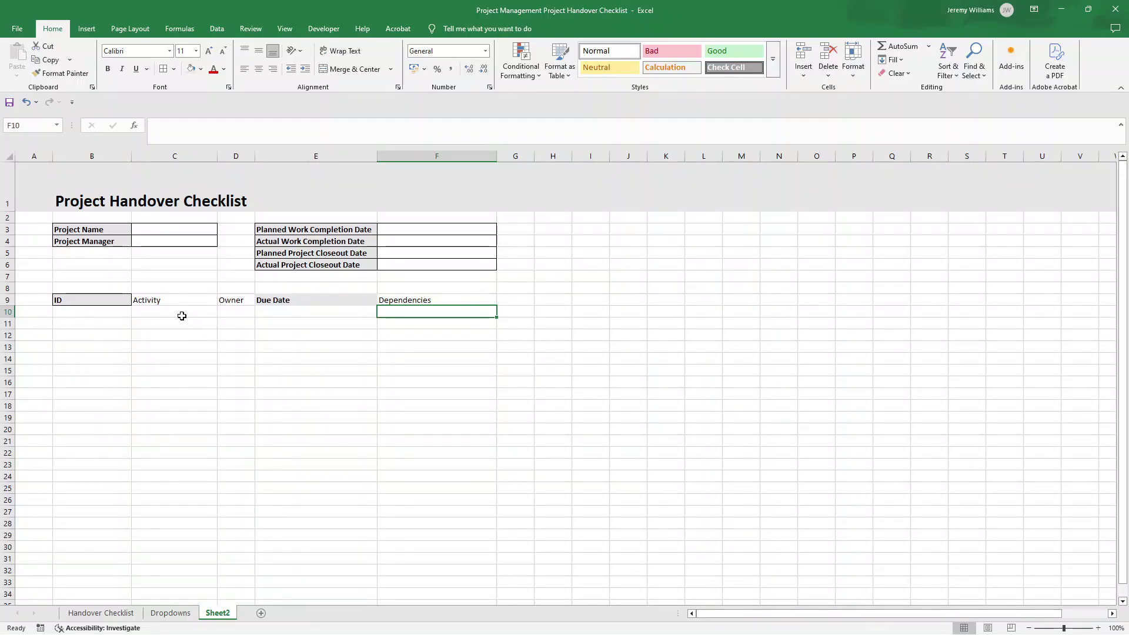
Enter the headers Priority, Task Status, Handover Status and Comments in G9:J9
click(439, 296)
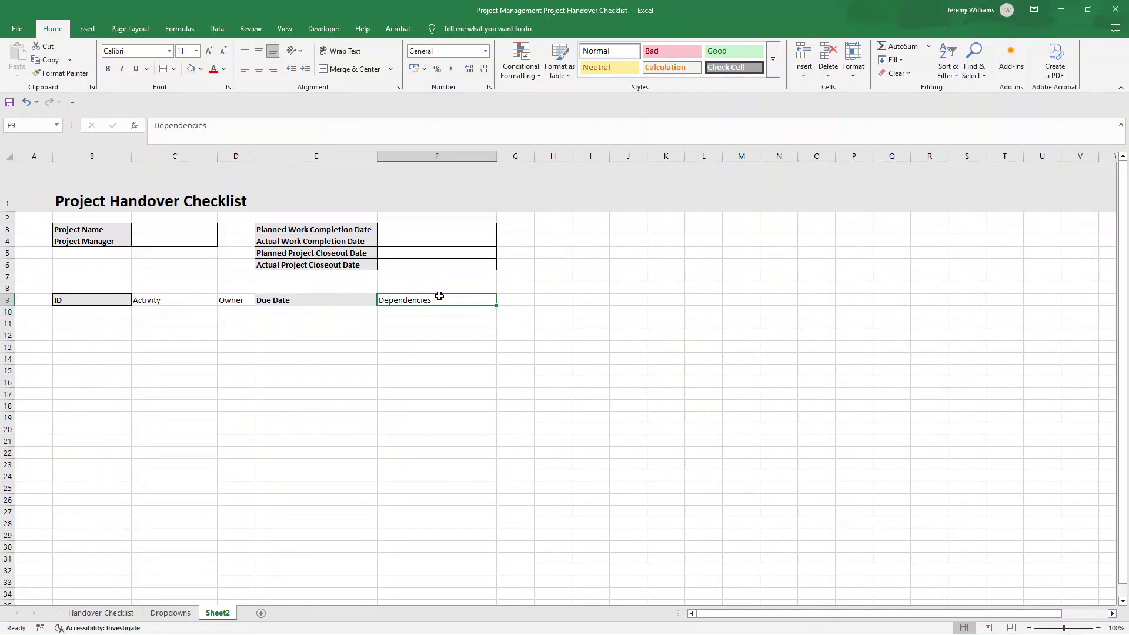
click(515, 300)
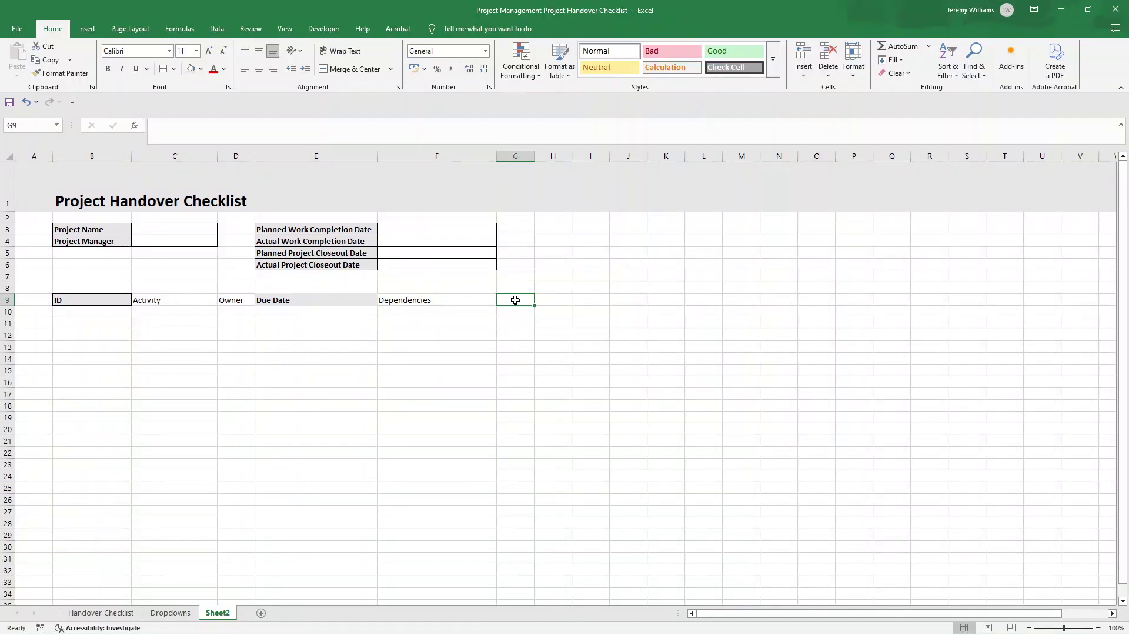
text(Priority)
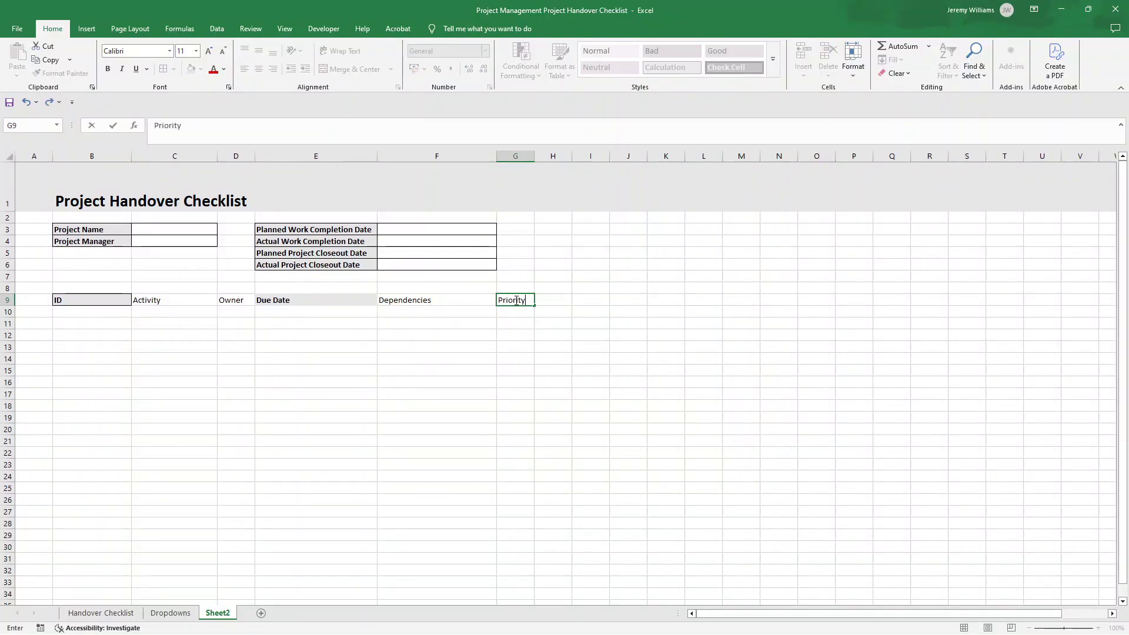
key(Tab)
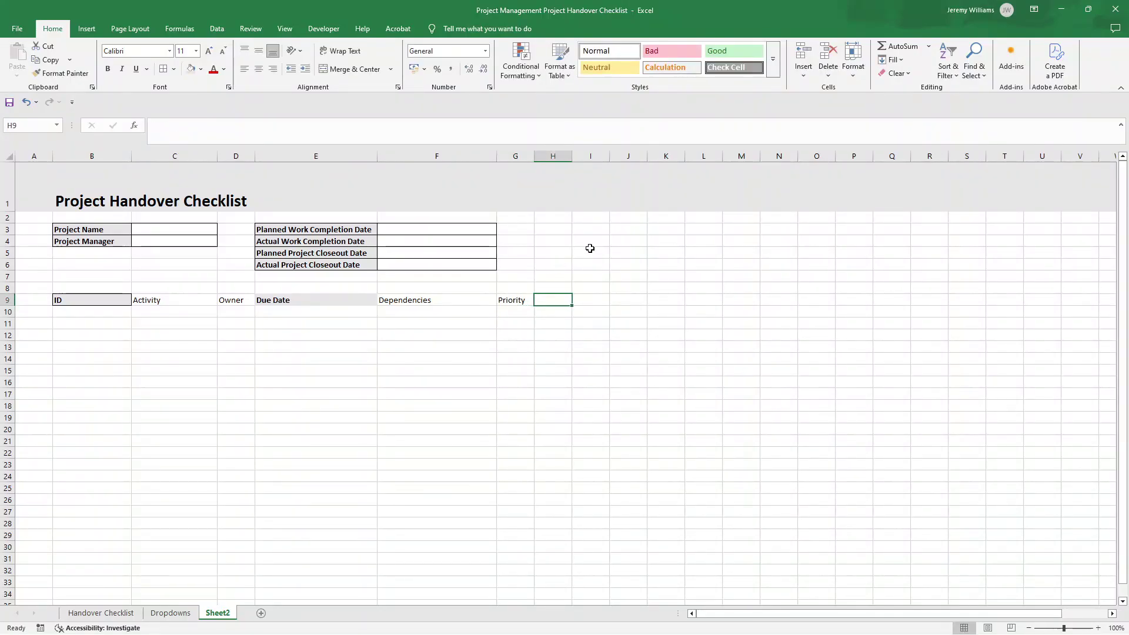
text(Ta)
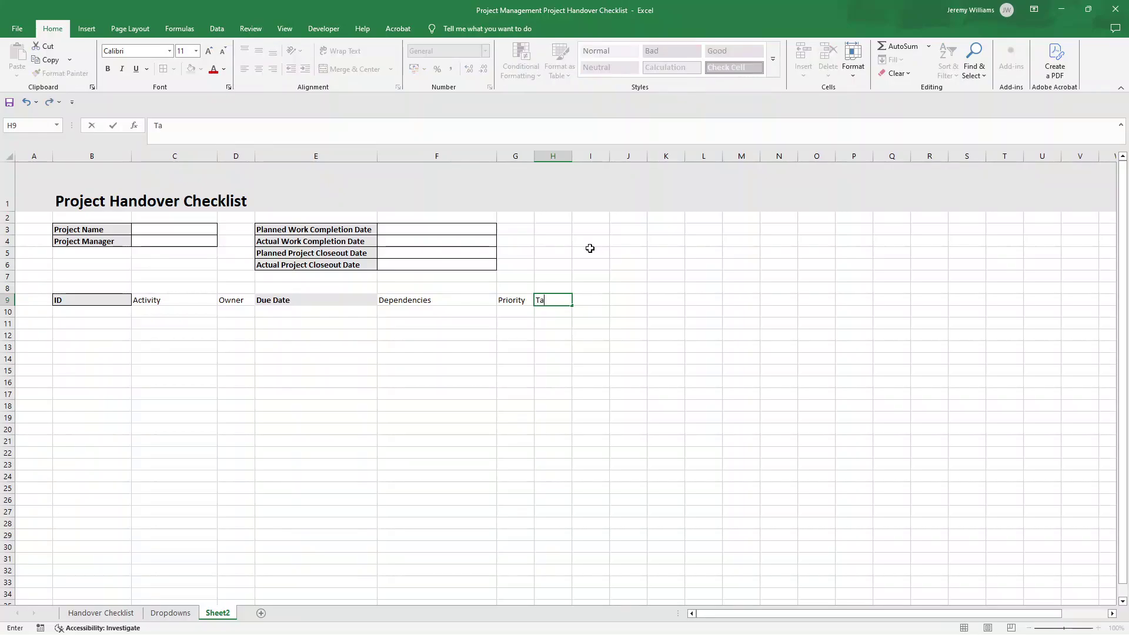
text(sk Status)
key(Tab)
text(Handove)
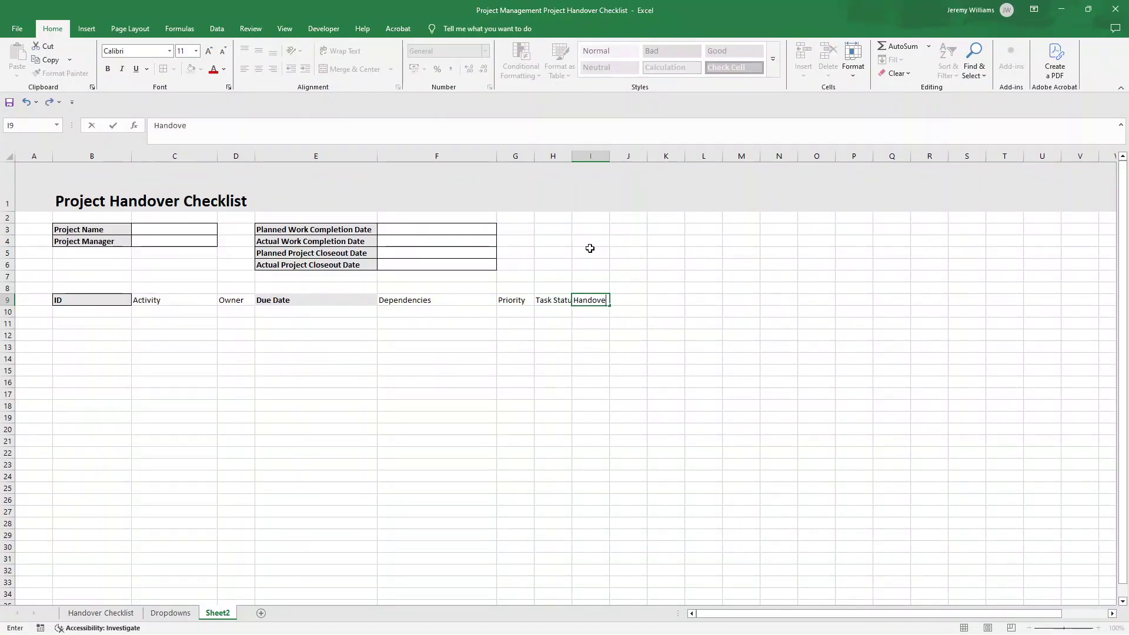
text(r Status)
key(Tab)
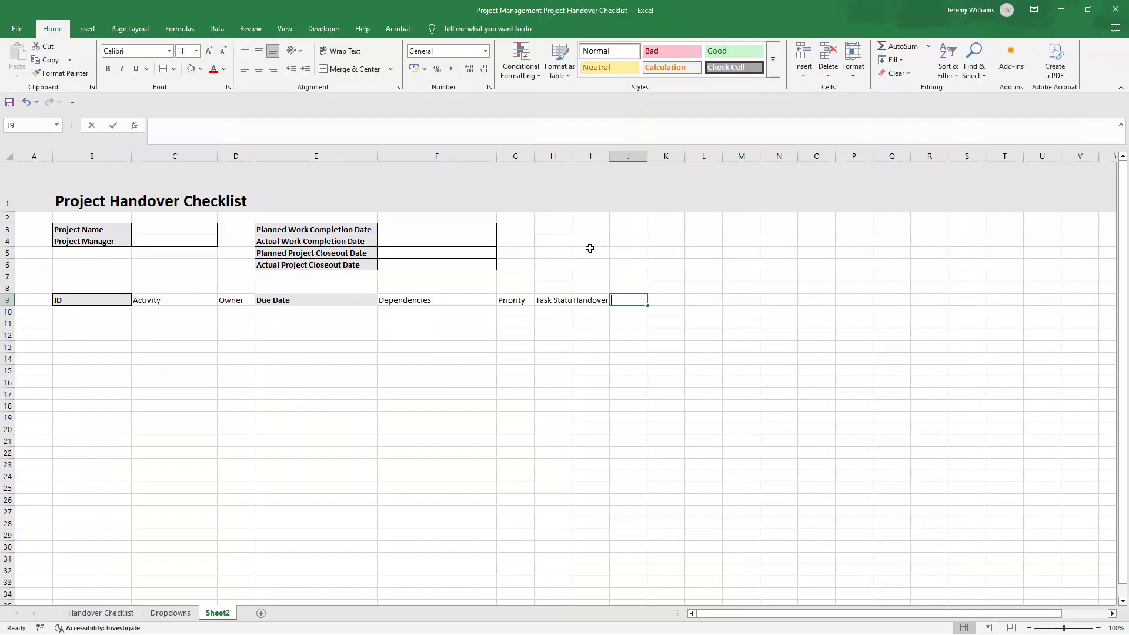
text(Comments)
key(Return)
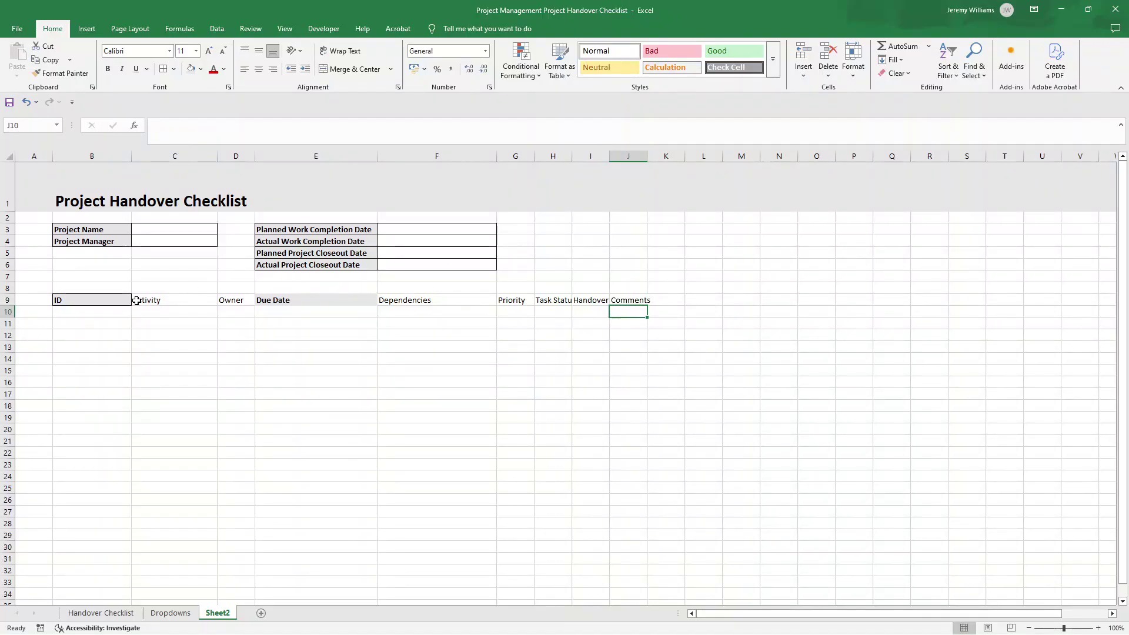
Copy the ID heading's style onto the headings from Activity through Handover Status
click(107, 299)
click(77, 74)
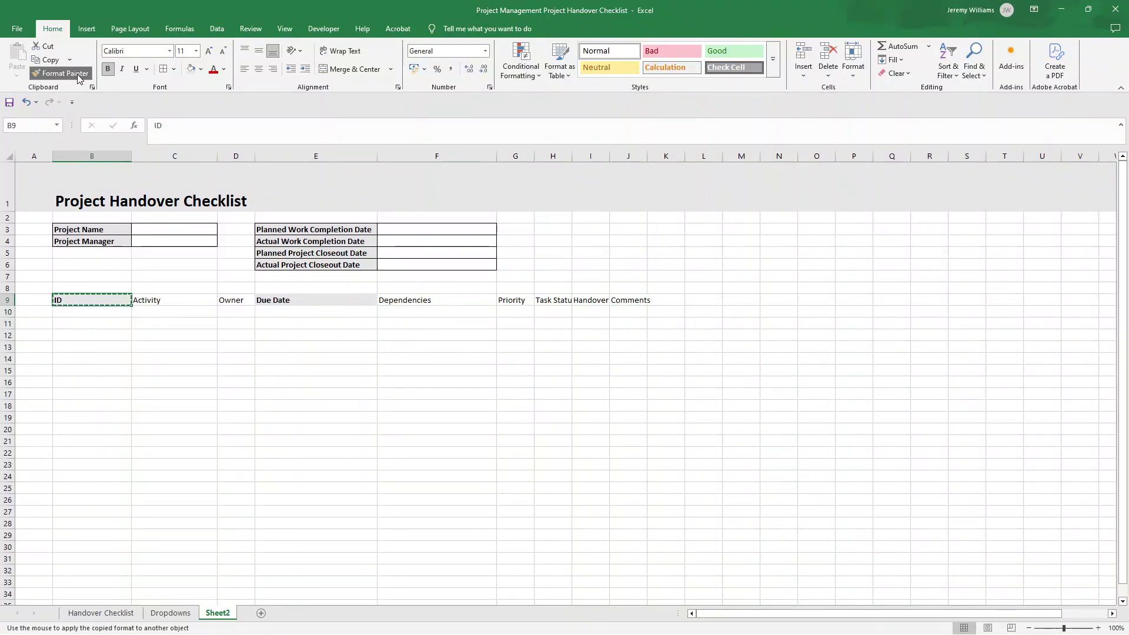
drag(158, 302, 605, 300)
click(436, 334)
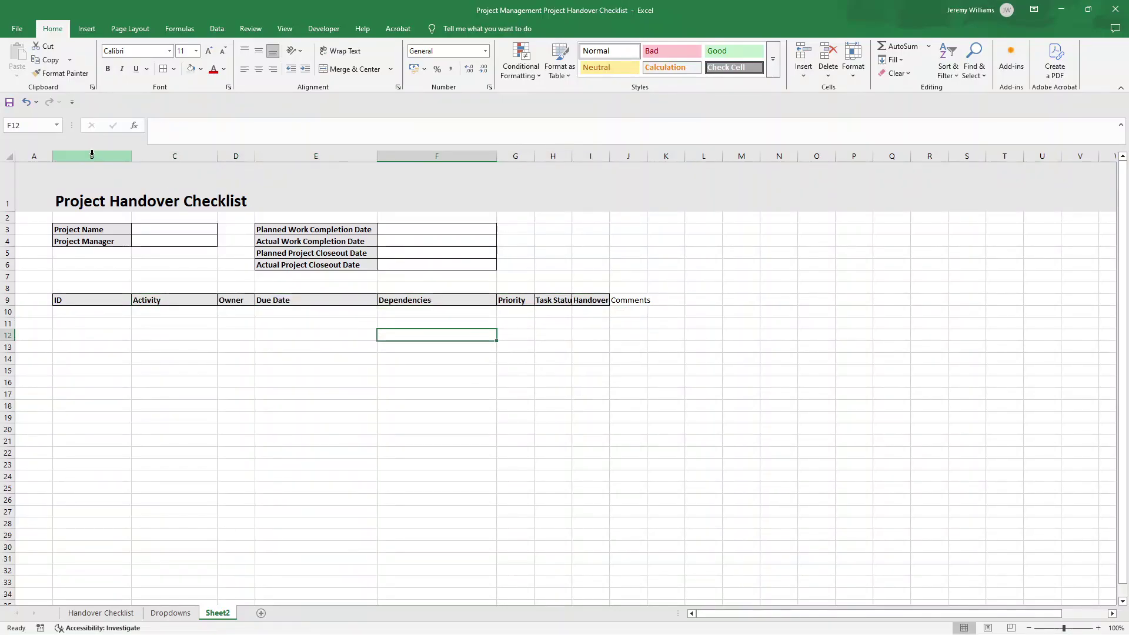
Narrow column A to a thin margin, widen column D, and widen columns G to J
click(91, 154)
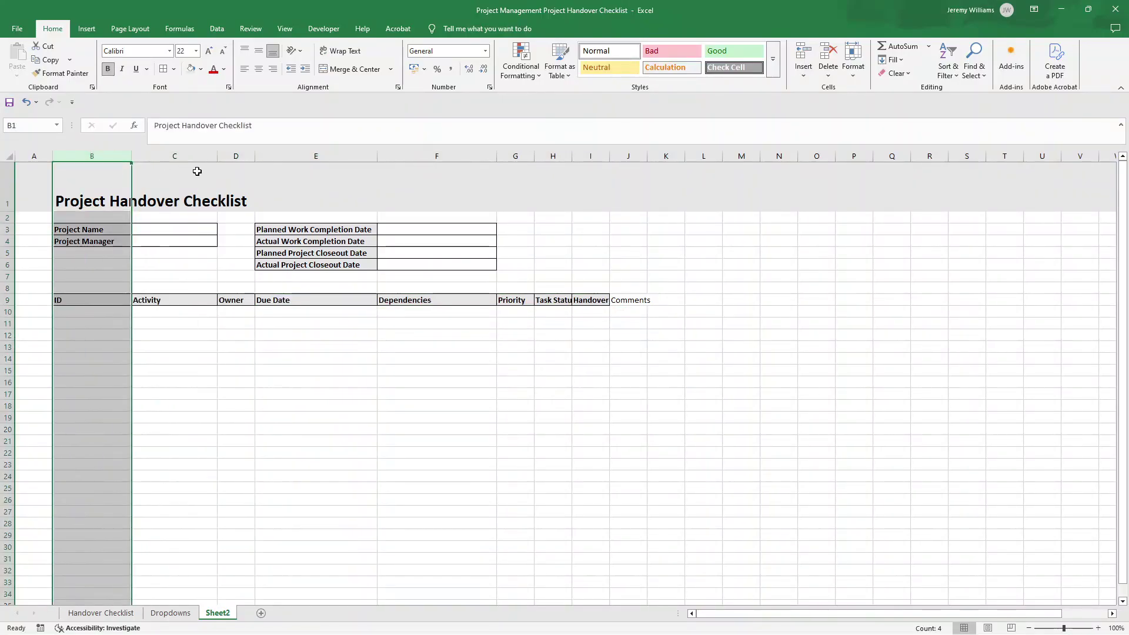
click(31, 155)
drag(50, 151, 39, 157)
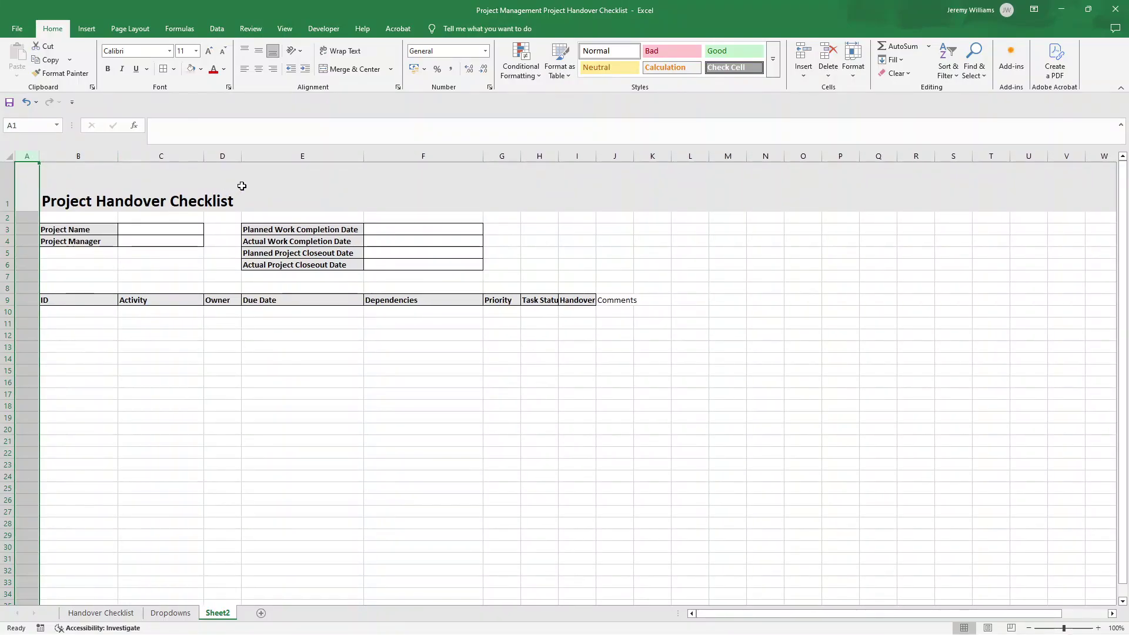
drag(242, 161, 257, 161)
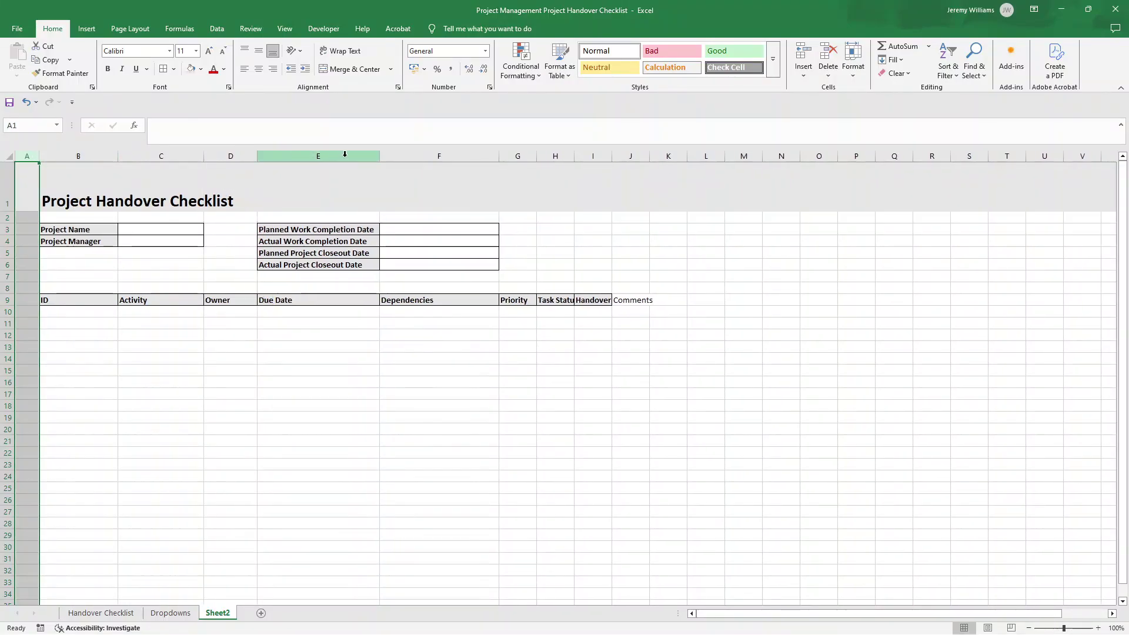
click(518, 156)
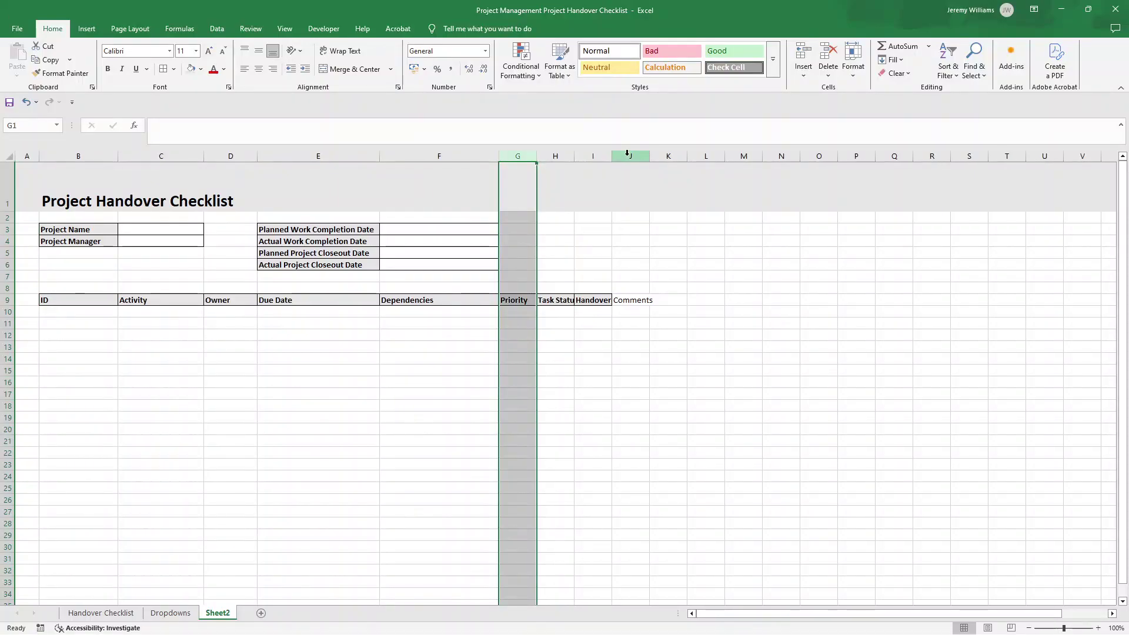
drag(625, 158, 655, 160)
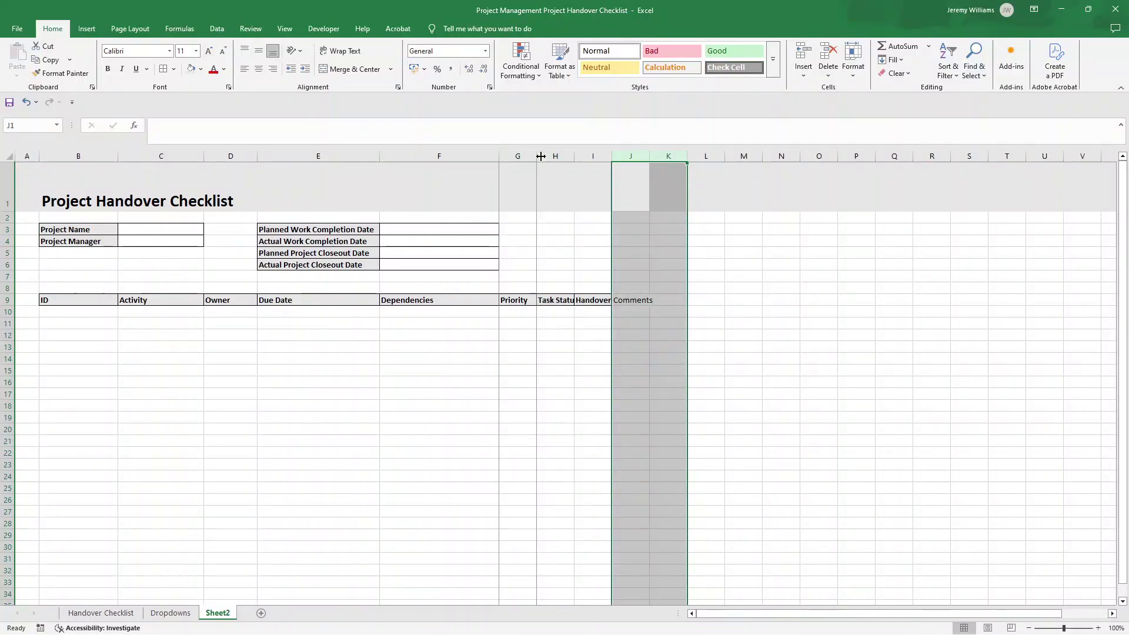
click(517, 156)
shift+click(624, 155)
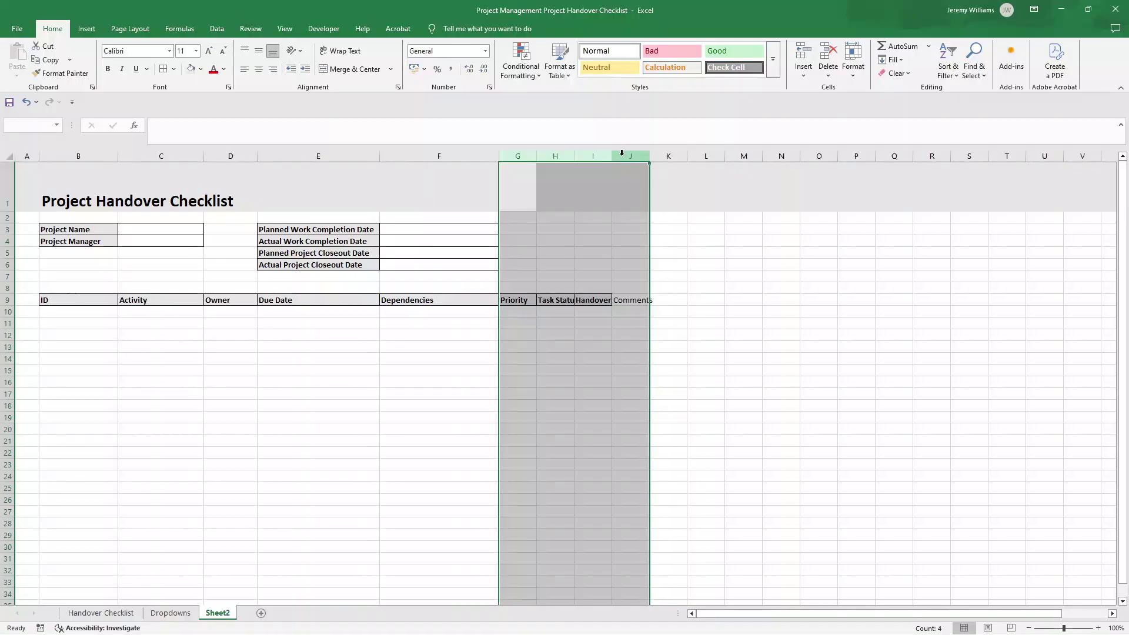
drag(612, 156, 639, 157)
Copy the Handover Status heading's style onto the Comments heading
click(663, 300)
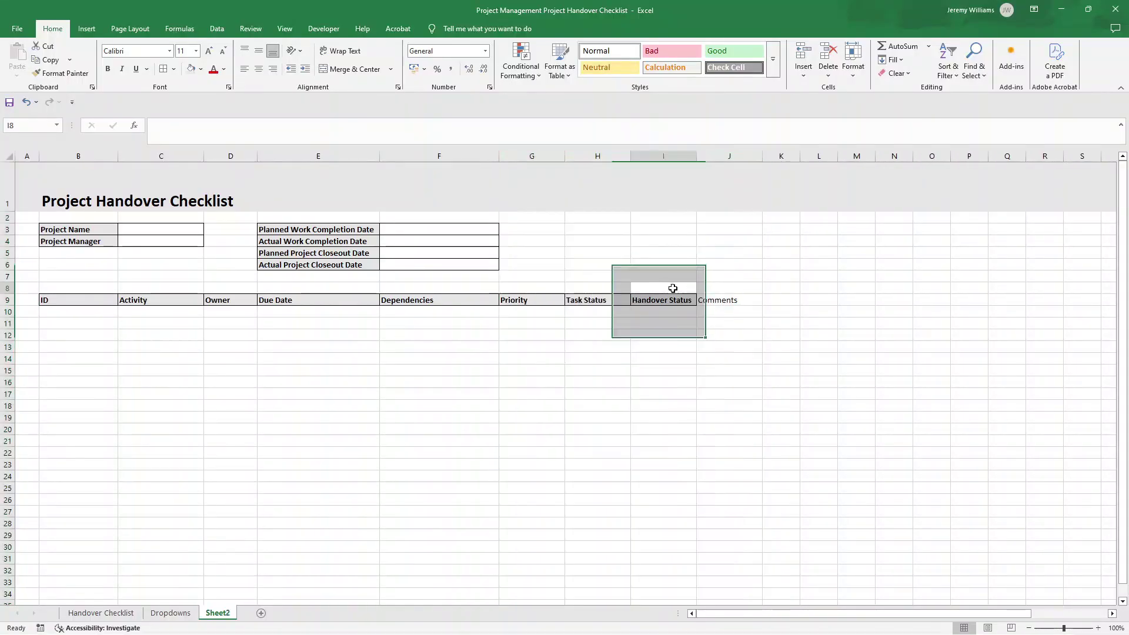
click(61, 73)
click(715, 300)
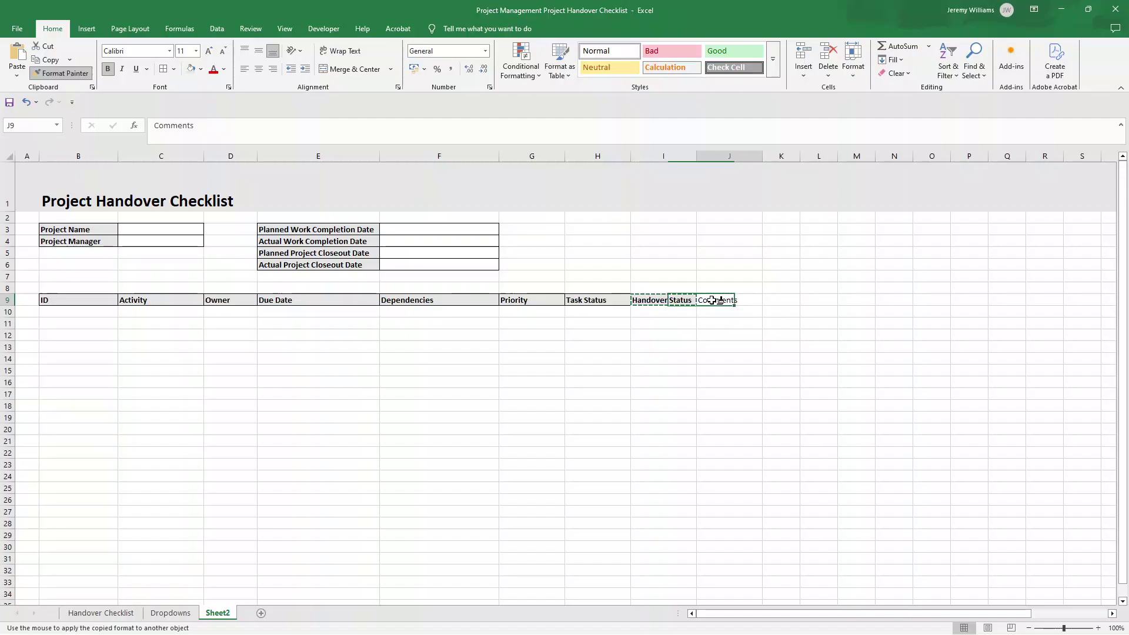
click(435, 361)
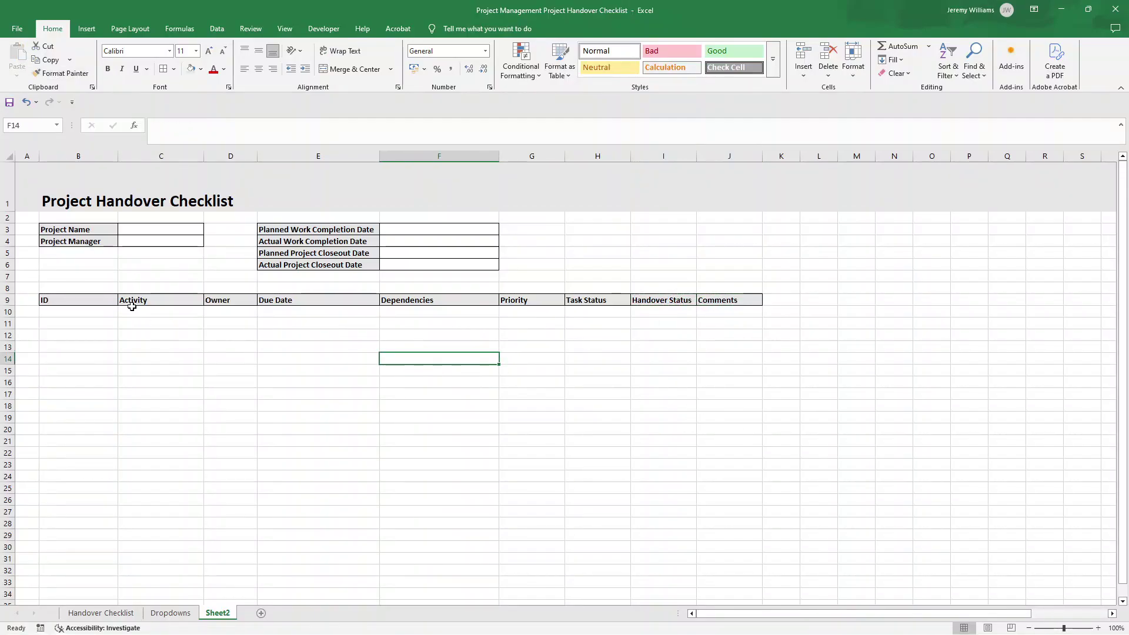
Insert a table over B9:J30 with 'My table has headers' ticked
click(89, 300)
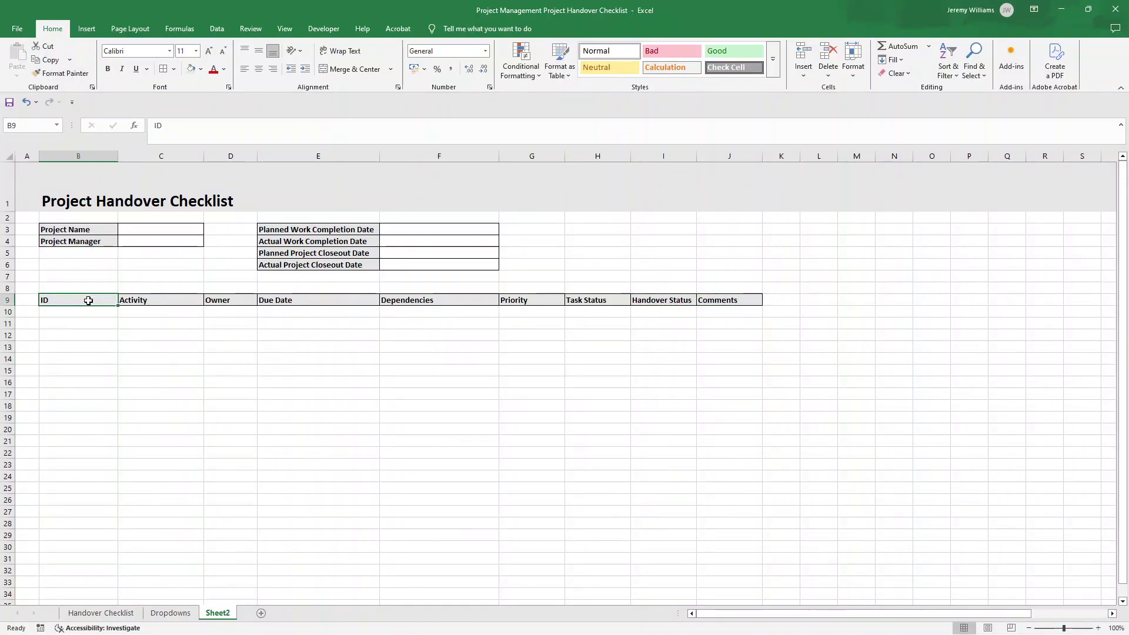
drag(88, 301, 743, 550)
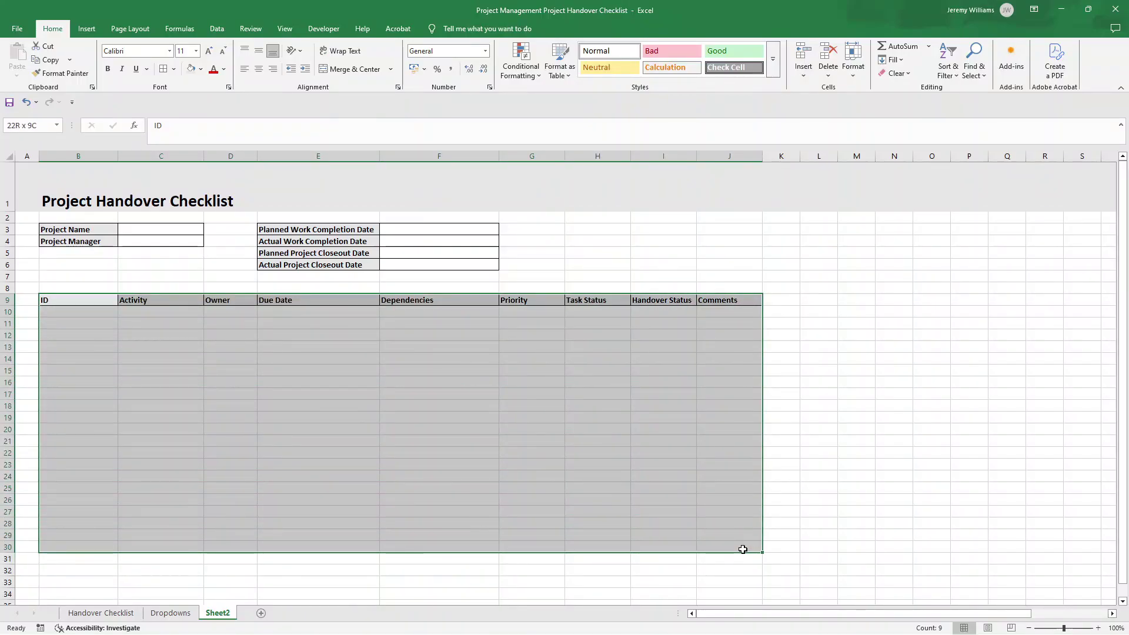
drag(742, 549, 743, 550)
click(87, 29)
click(103, 69)
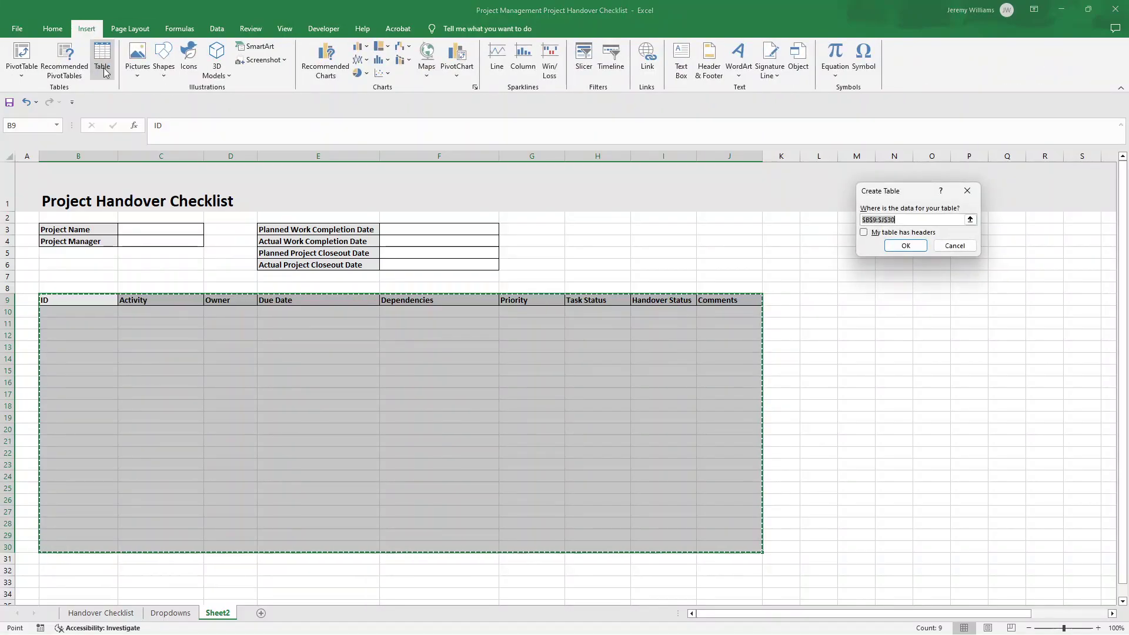
click(868, 234)
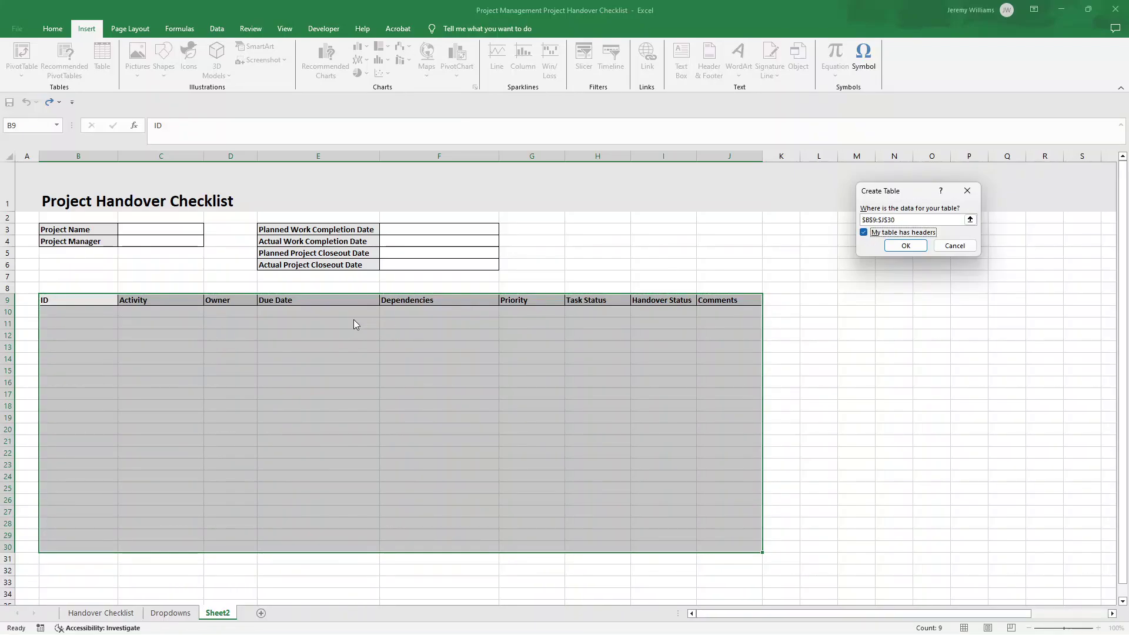
click(887, 245)
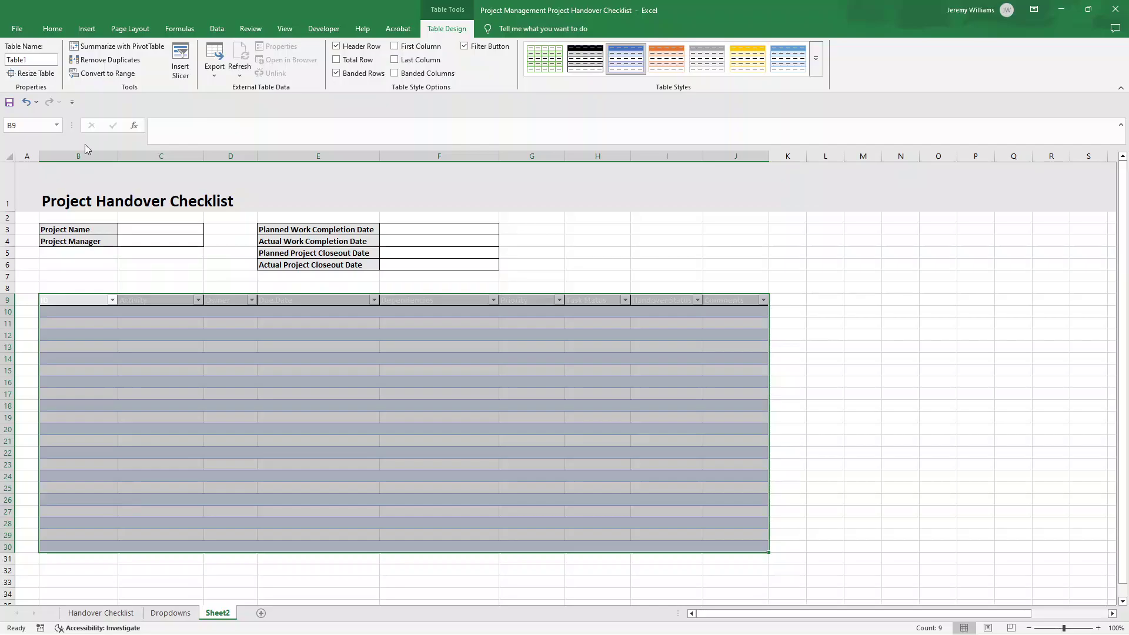
click(31, 57)
text(Hando)
text(ver Checklist)
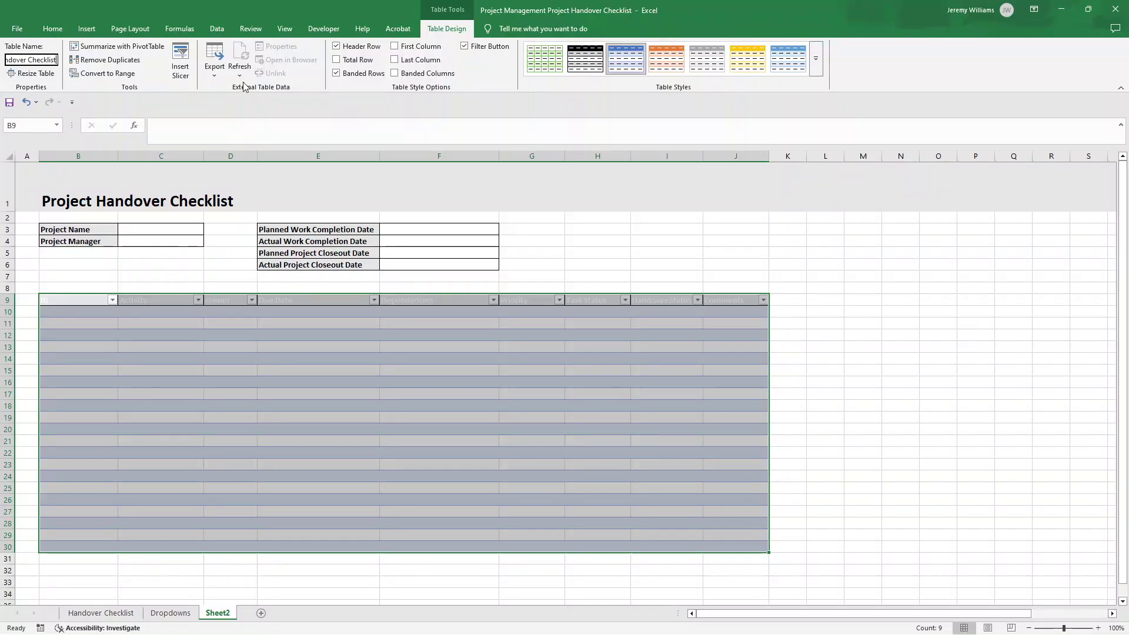
click(816, 66)
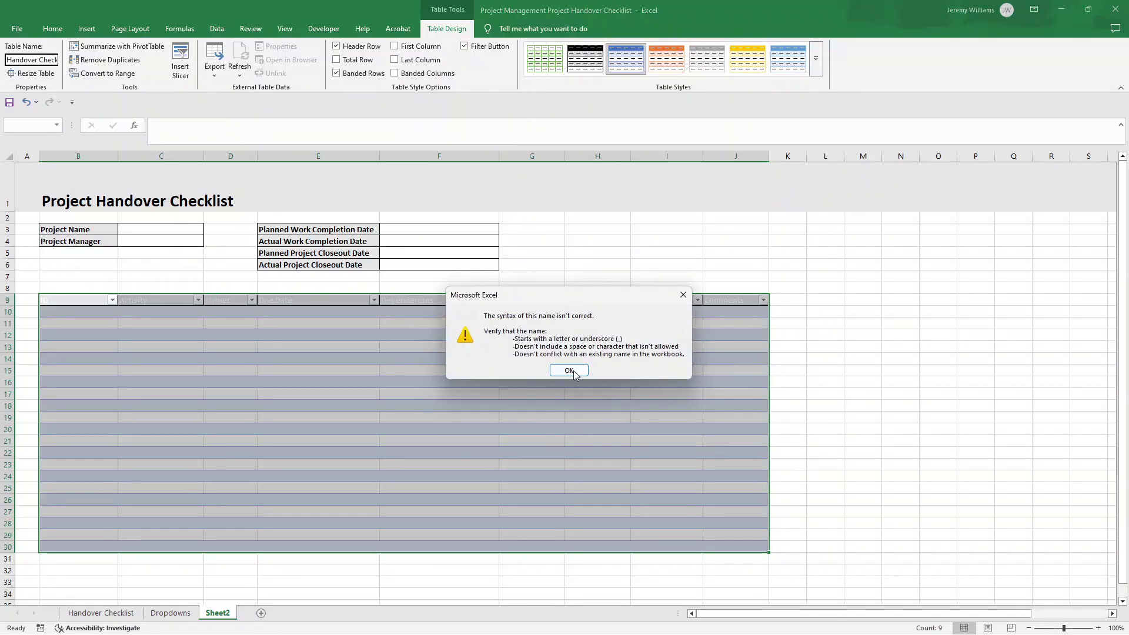
click(569, 371)
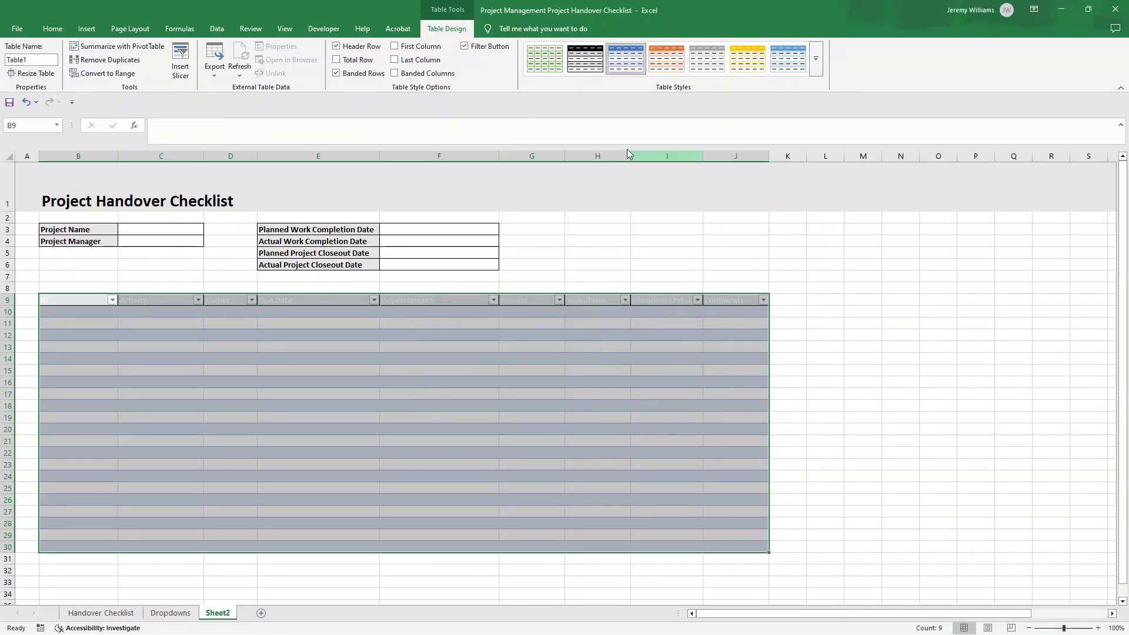
Apply the plain grey light table style and add All Borders to the table
click(815, 61)
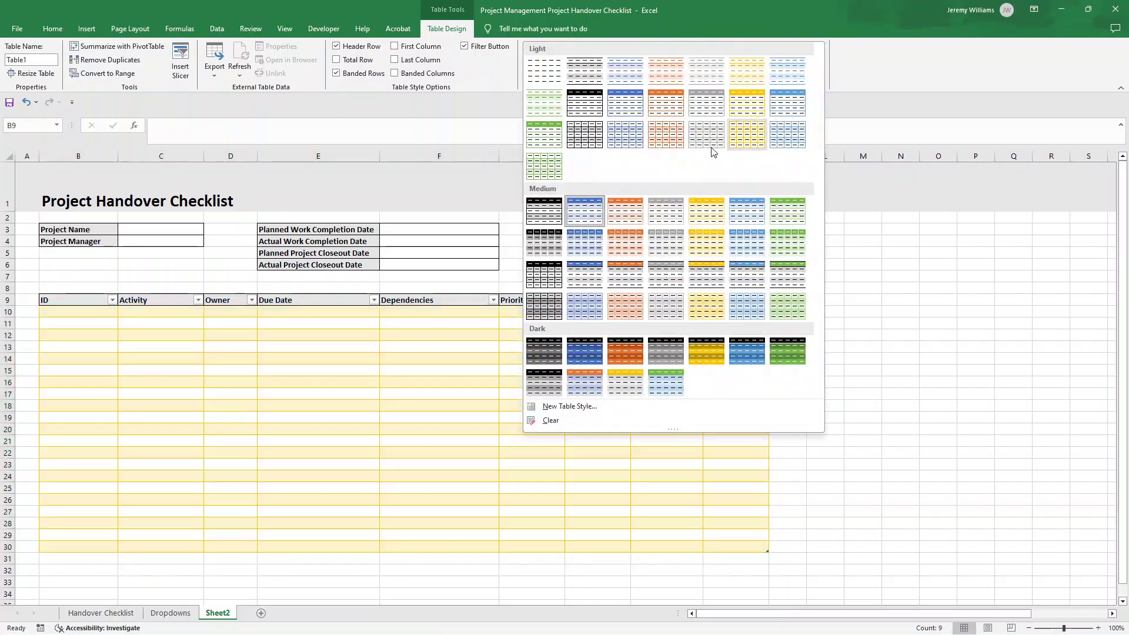
click(722, 111)
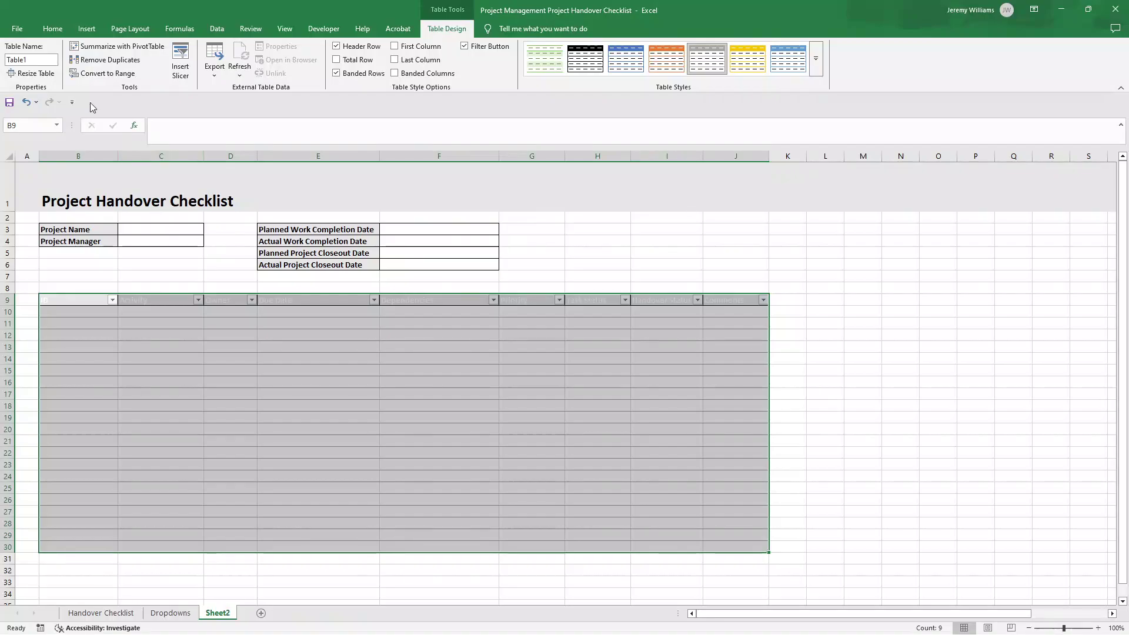
click(52, 28)
click(163, 69)
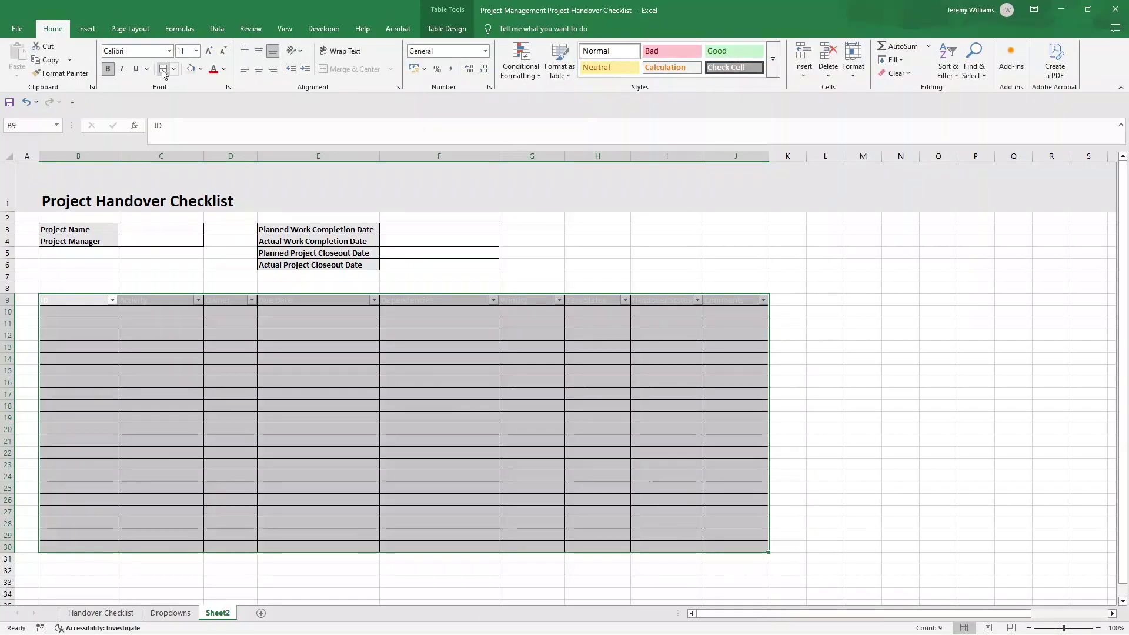
Set the header row's font colour to Automatic
drag(76, 301, 730, 301)
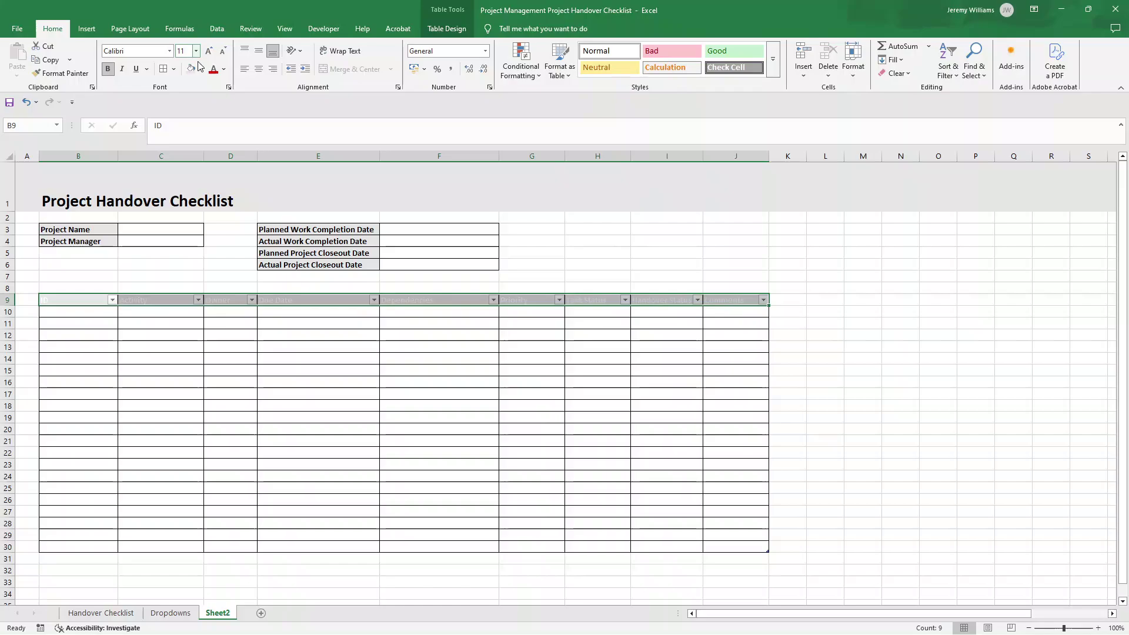
click(224, 69)
click(234, 104)
click(318, 395)
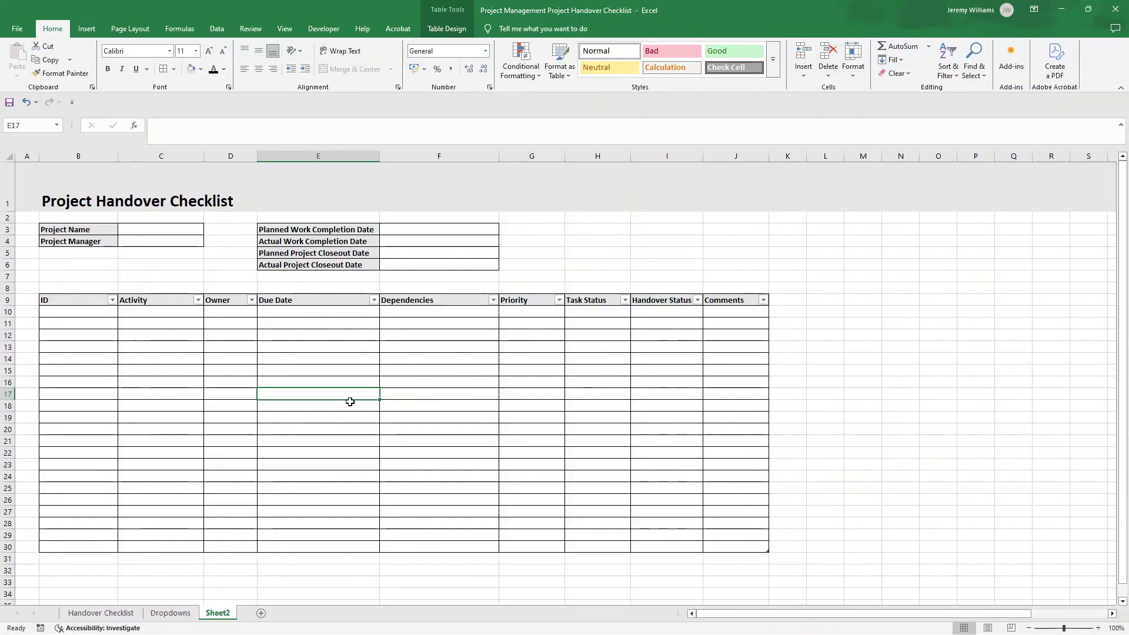
drag(526, 313, 673, 544)
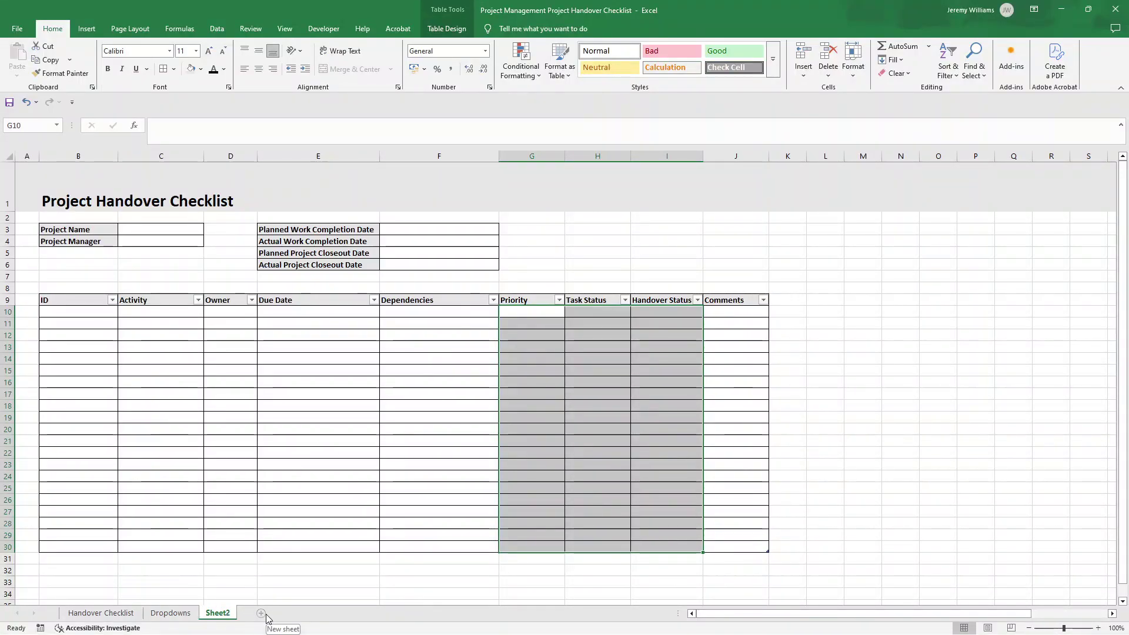
double_click(221, 614)
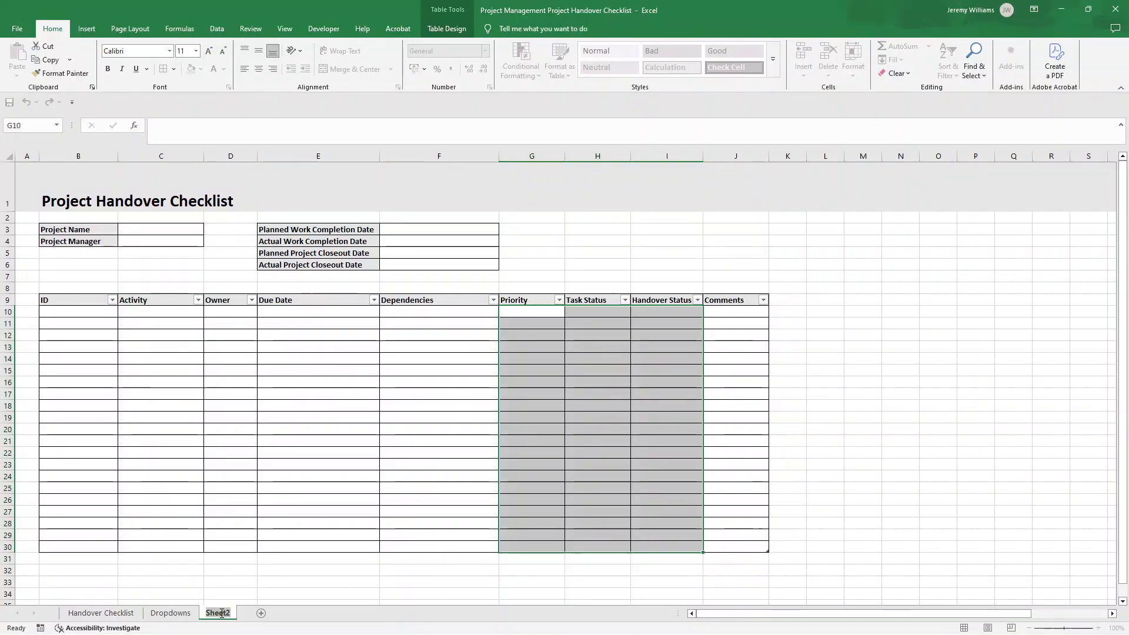
Add a new blank sheet and name it Dropdowns2
click(269, 585)
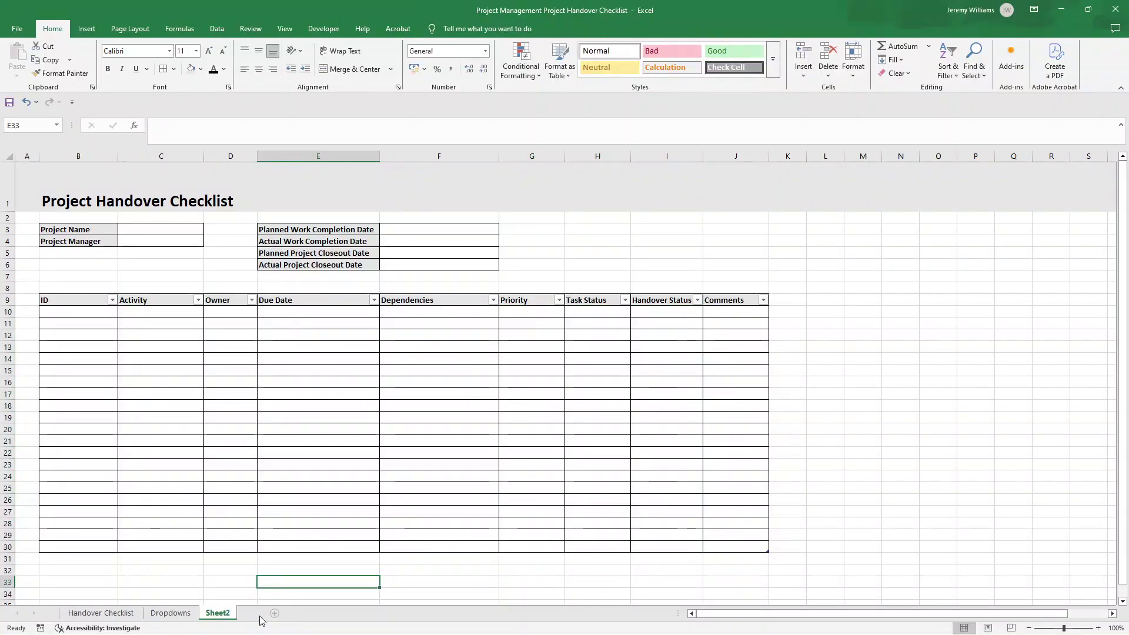
click(274, 614)
double_click(258, 614)
text(Drop)
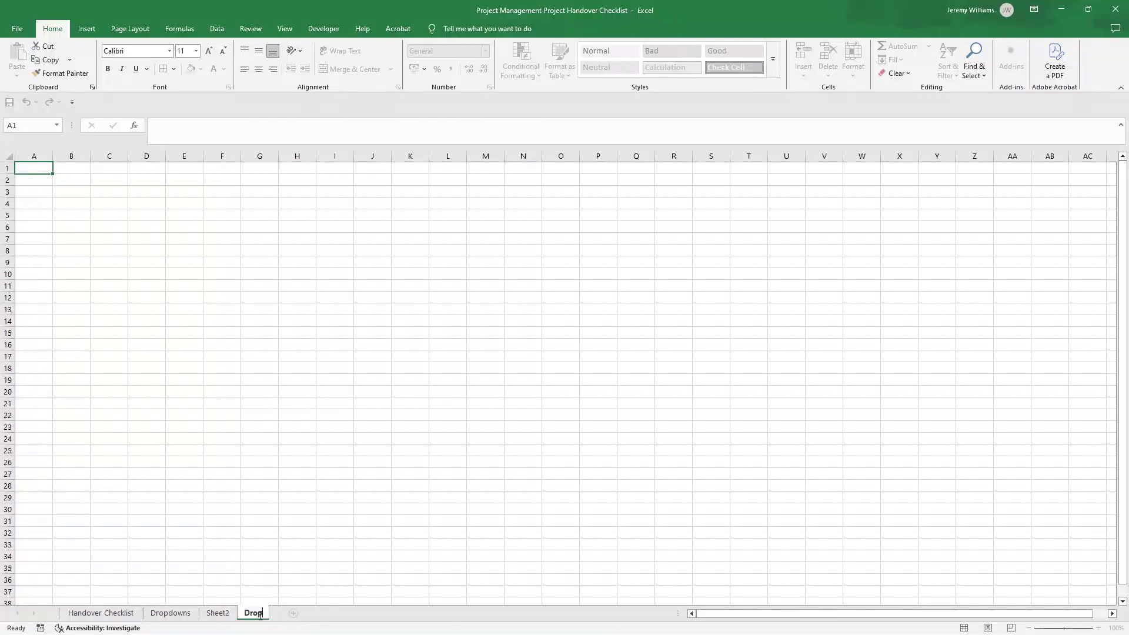
text(dpwn)
key(BackSpace)
key(BackSpace)
key(BackSpace)
text(o)
click(272, 516)
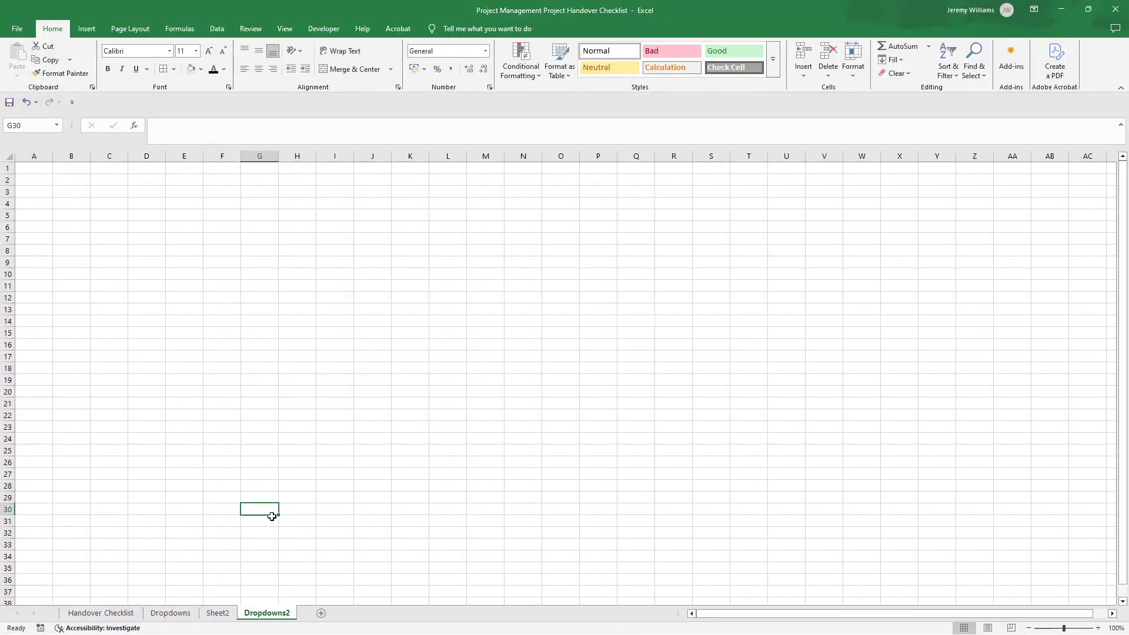
On the Dropdowns sheet, select column B and bring up its context menu
click(189, 613)
click(137, 236)
click(70, 156)
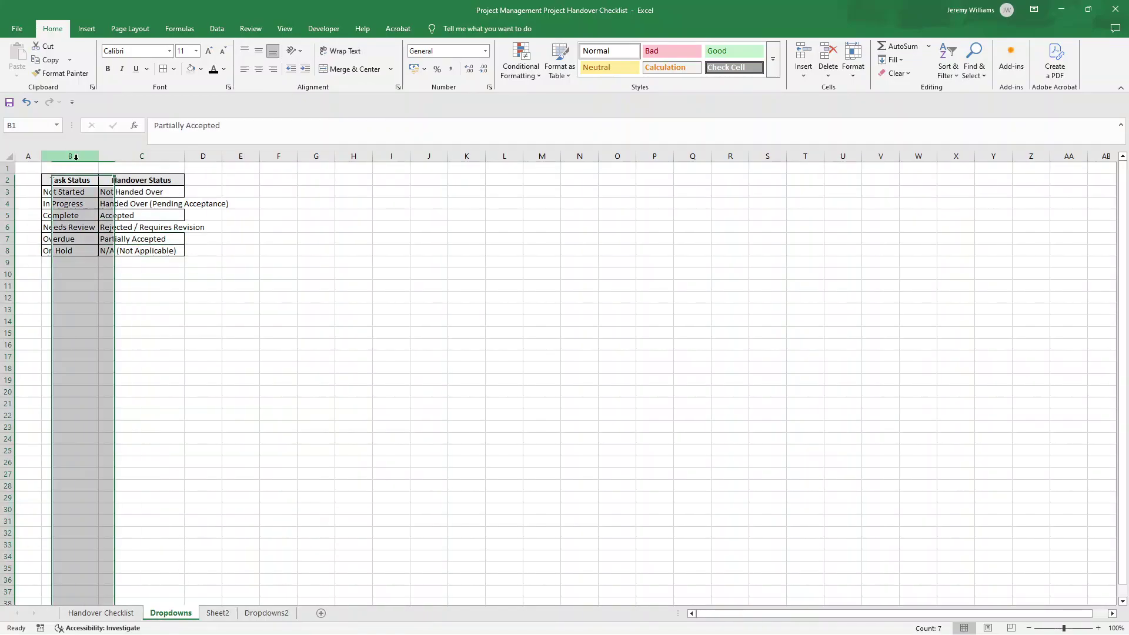
right_click(78, 168)
Insert an empty column B and enter Priority, Low, Medium, High, Critical in B2:B6
click(101, 259)
click(62, 177)
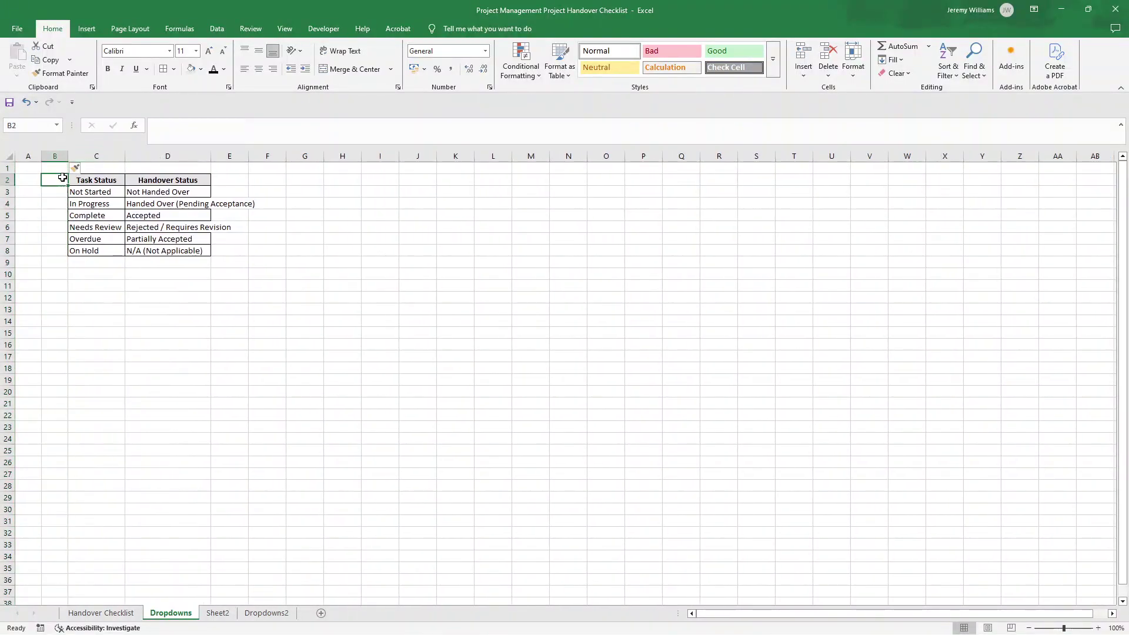
text(Priorit)
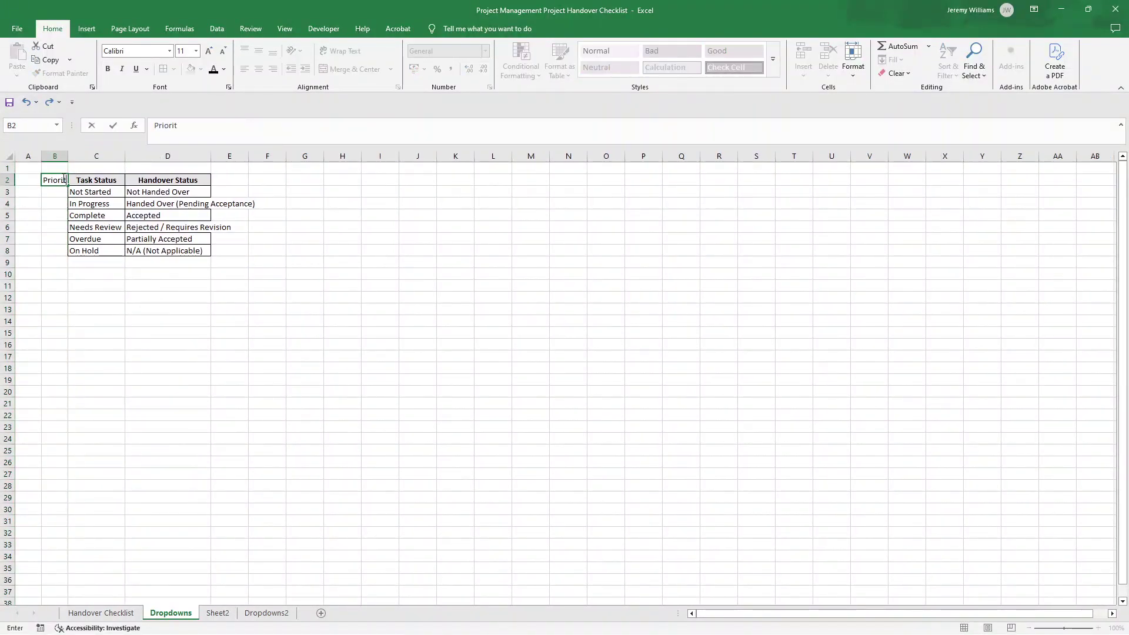
text(y)
key(Return)
text(Low)
key(Return)
text(Medium)
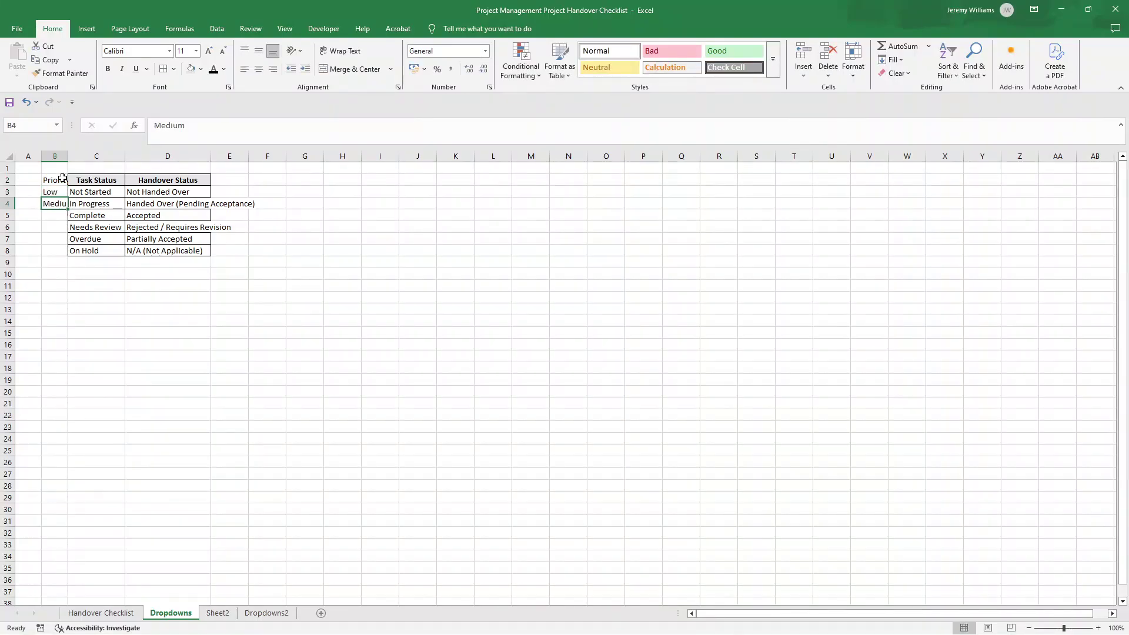
key(Return)
text(High)
key(Return)
text(C)
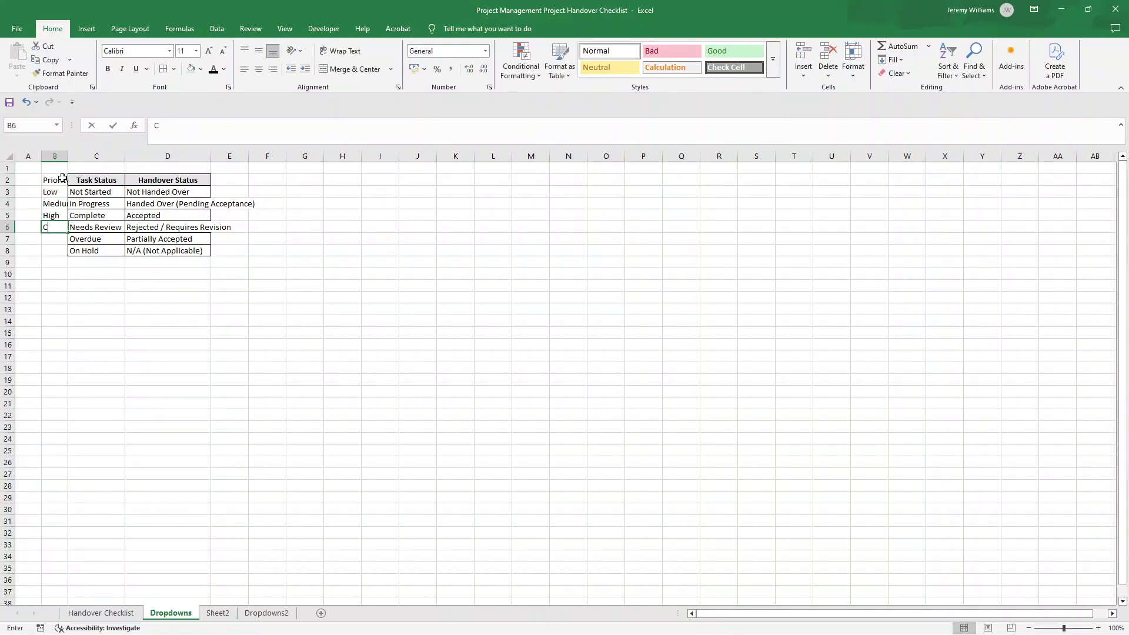
text(ritical)
key(Return)
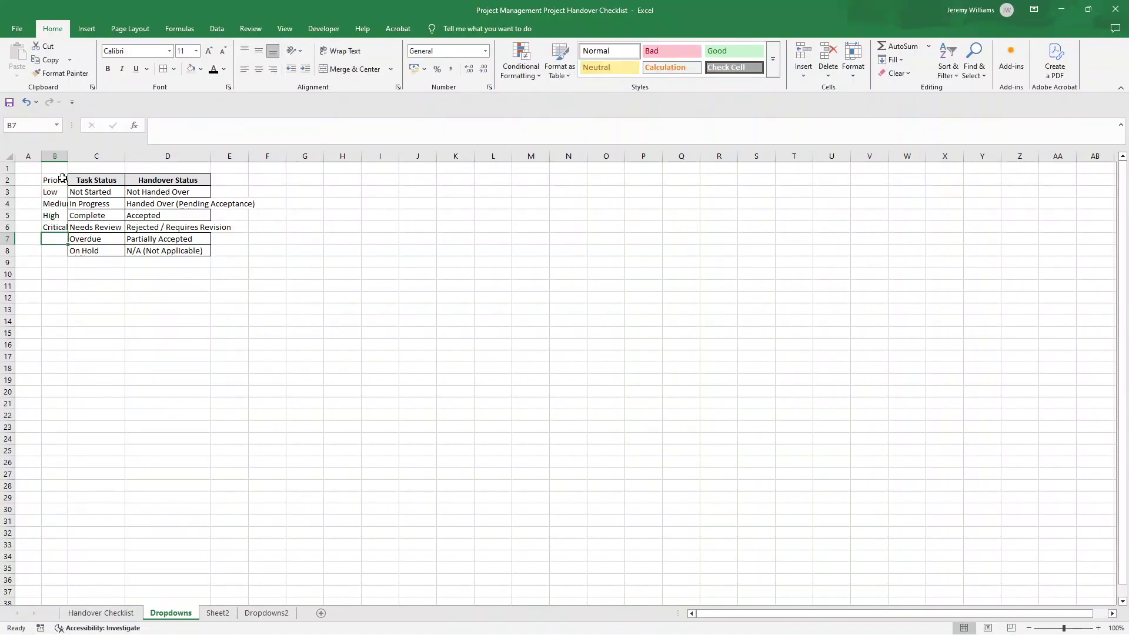
Autofit column B, copy the Task Status header format onto Priority, and autofit column D
double_click(68, 156)
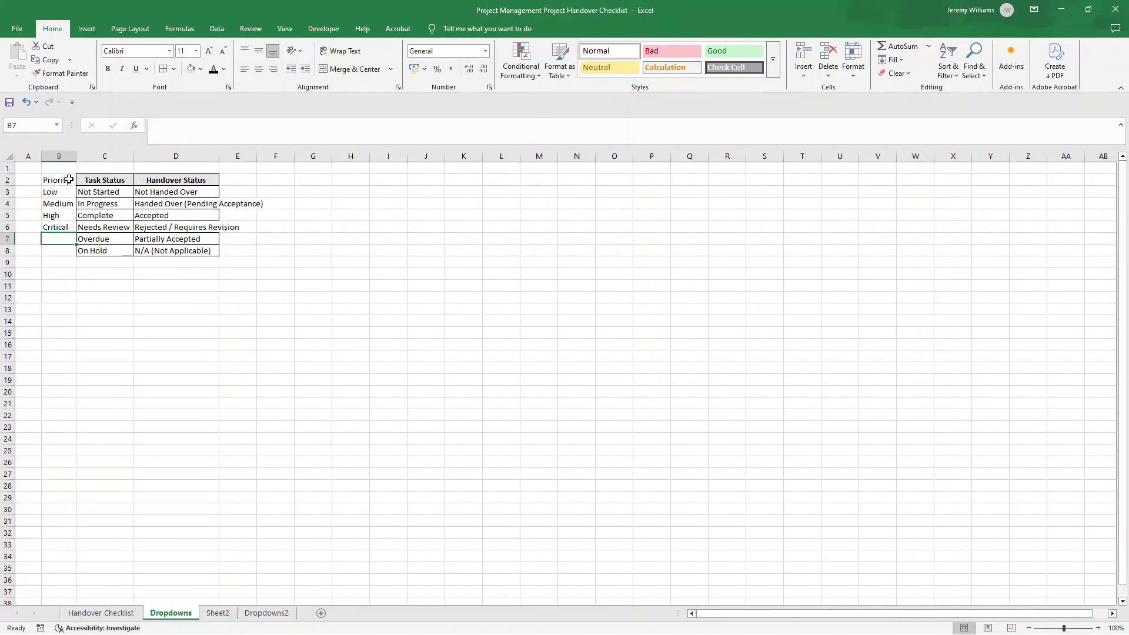
drag(69, 179, 59, 227)
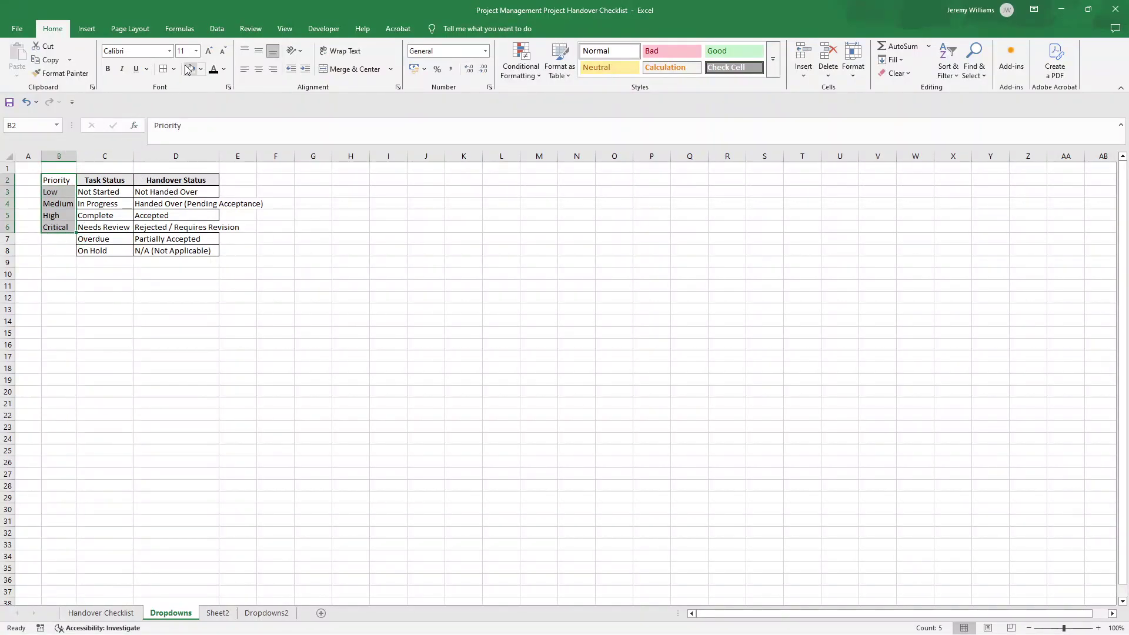
click(104, 180)
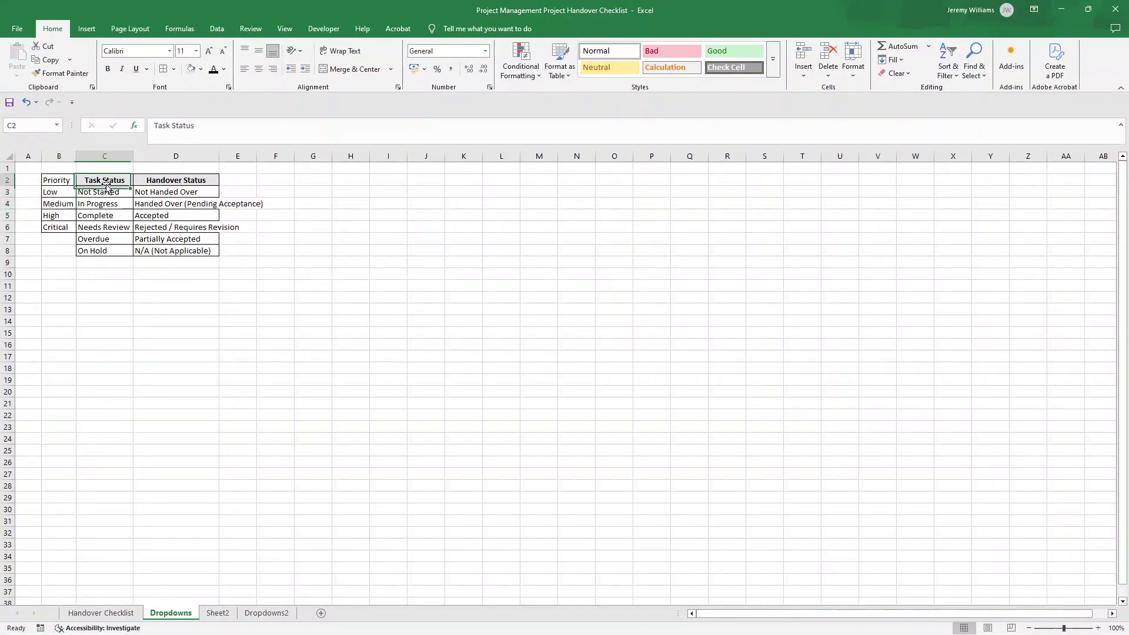
click(66, 74)
click(63, 181)
click(128, 217)
drag(64, 180, 176, 181)
double_click(219, 156)
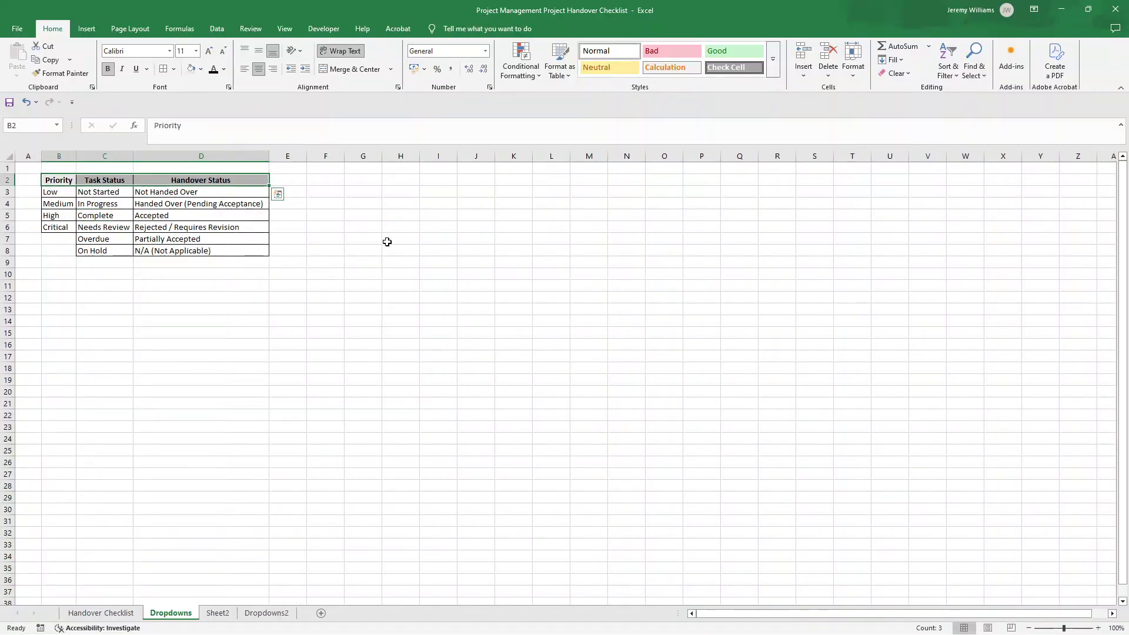
click(387, 242)
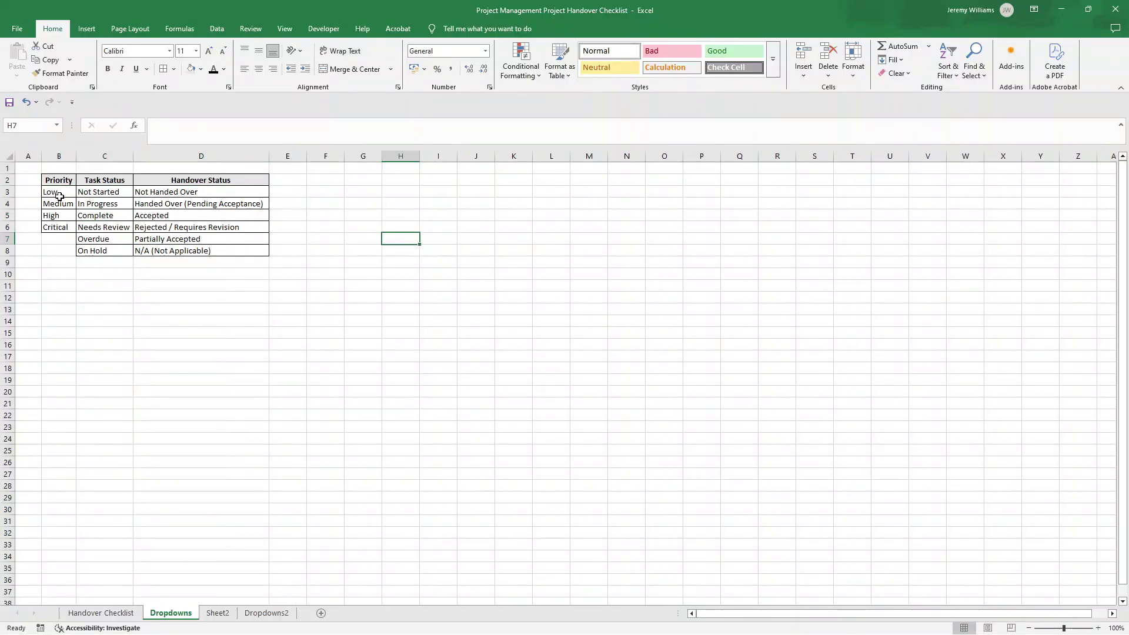
Review the Priority and Task Status list entries one by one
drag(59, 196, 100, 251)
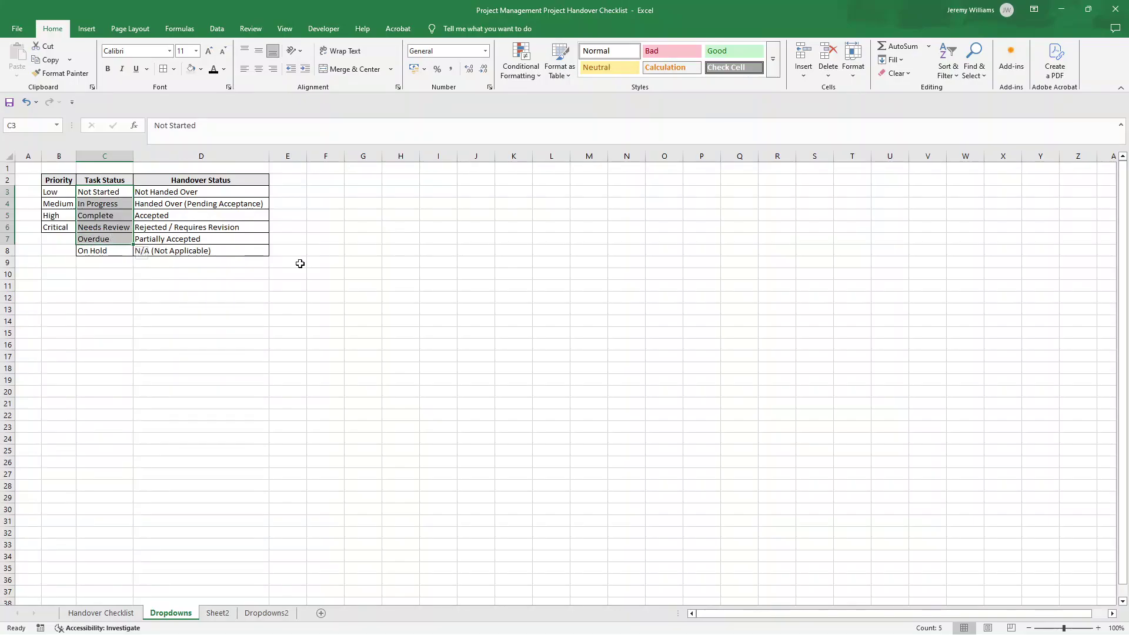
click(360, 263)
click(65, 193)
click(66, 204)
click(63, 227)
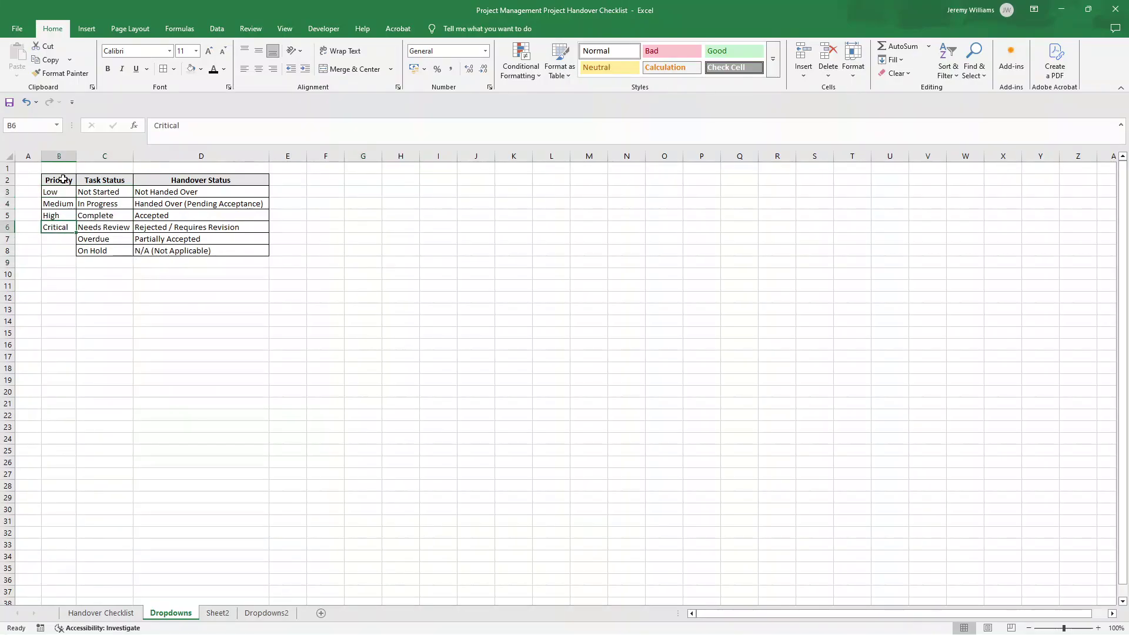
click(63, 180)
click(110, 182)
click(110, 193)
click(113, 204)
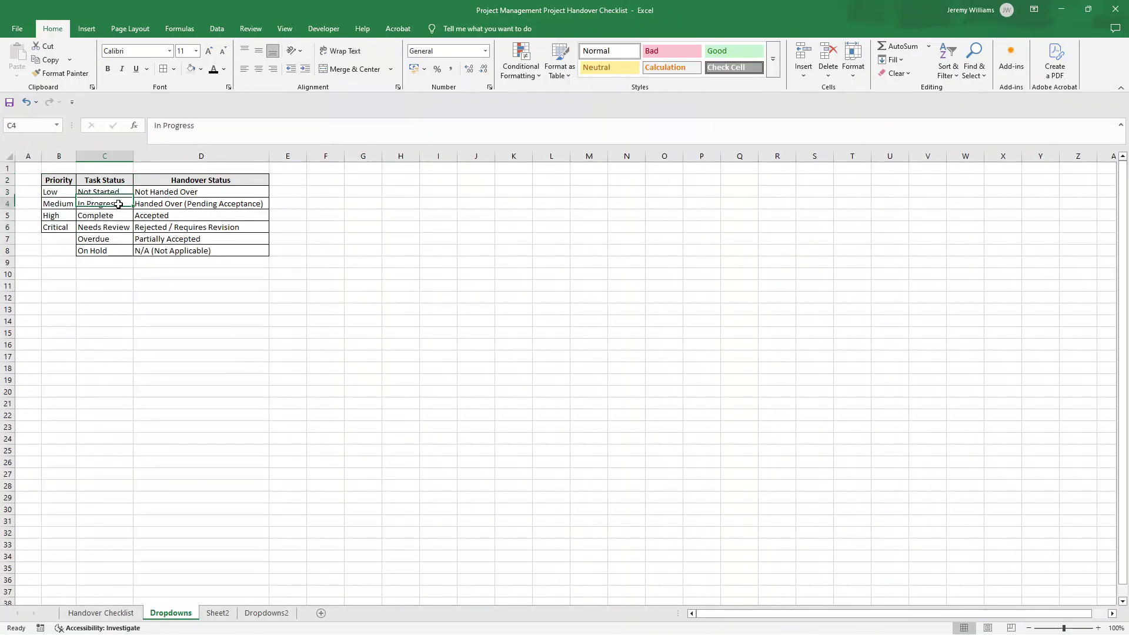
click(120, 216)
click(125, 227)
click(121, 239)
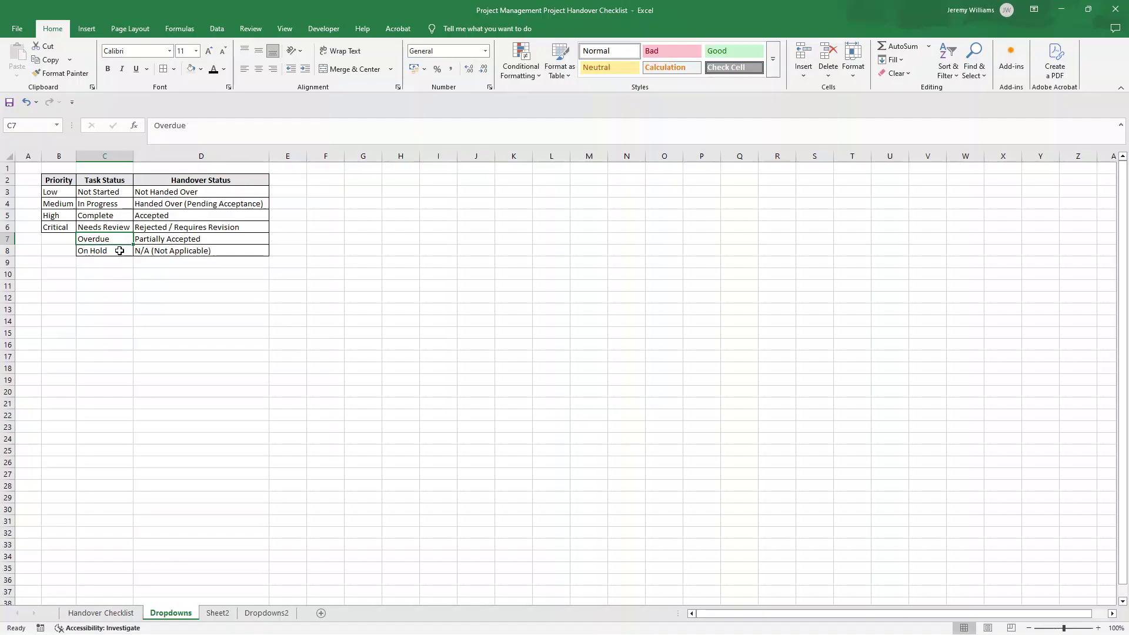
click(118, 249)
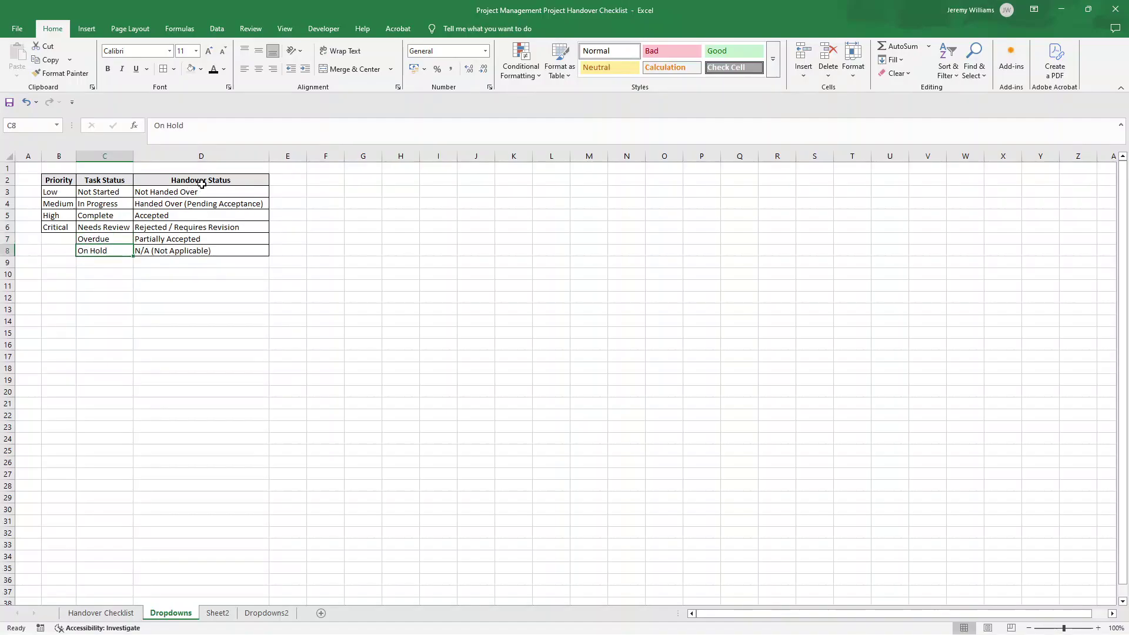
Review the Handover Status entries, from Not Handed Over to Rejected / Requires Revision, then go to Sheet2
click(232, 190)
click(237, 204)
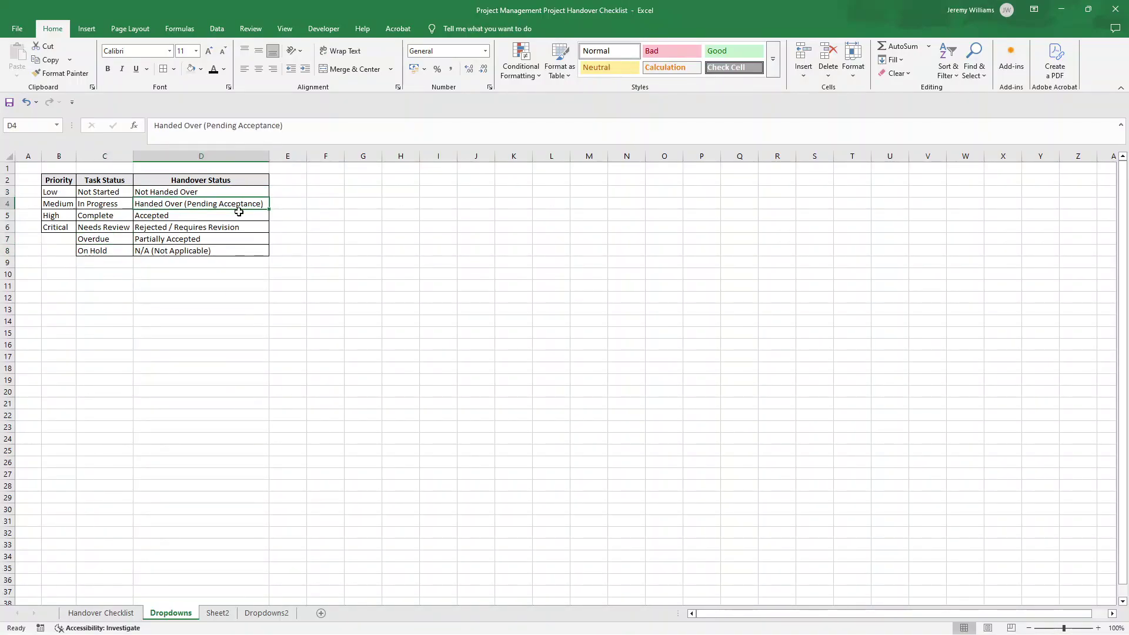
click(238, 217)
click(245, 228)
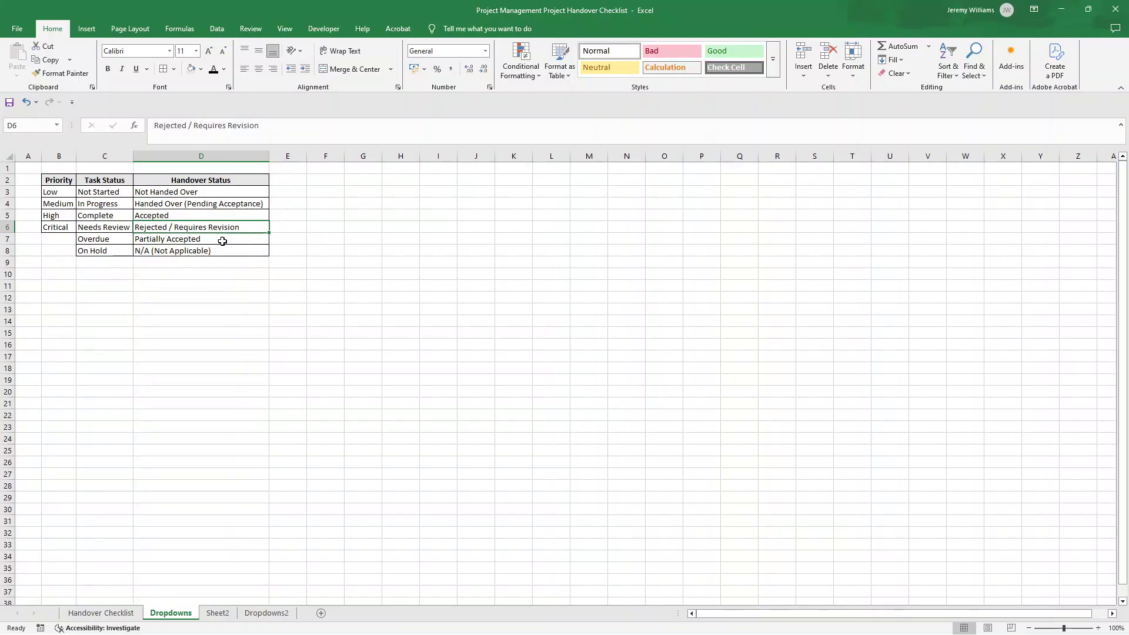
click(223, 242)
click(228, 250)
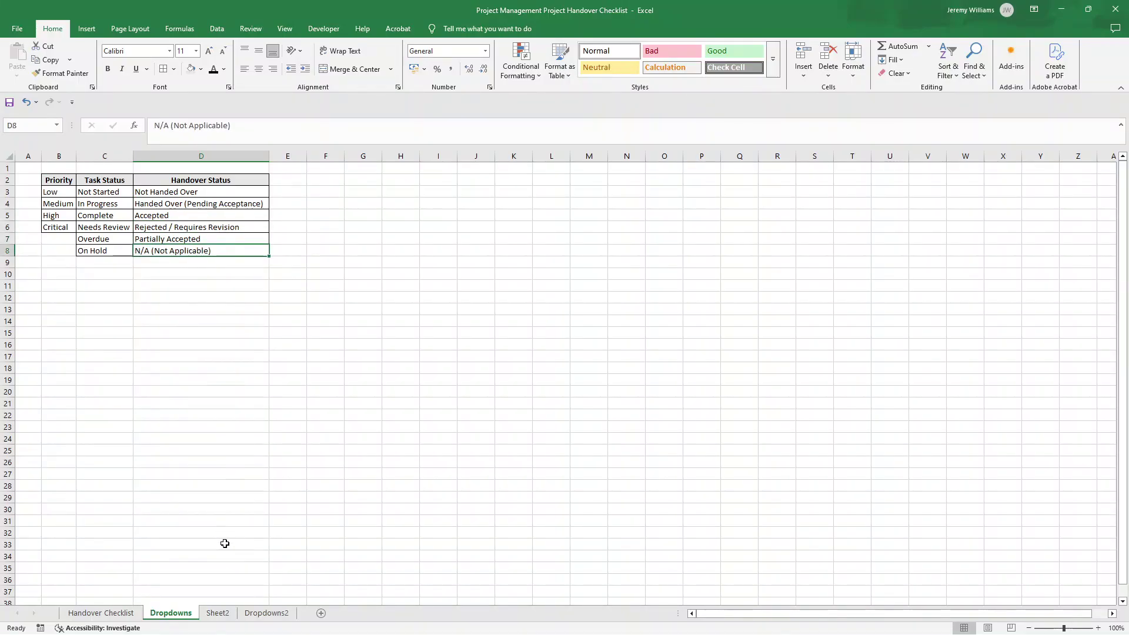
click(218, 613)
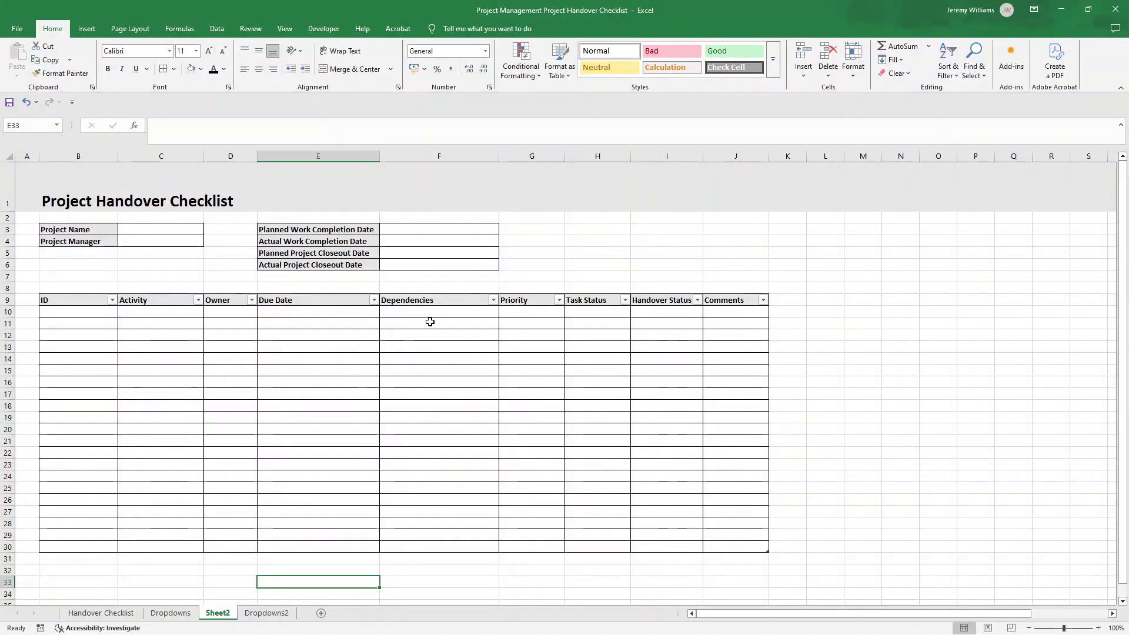
Give column G a List validation sourced from Dropdowns!$B$3:$B$6 (Low, Medium, High, Critical)
click(453, 316)
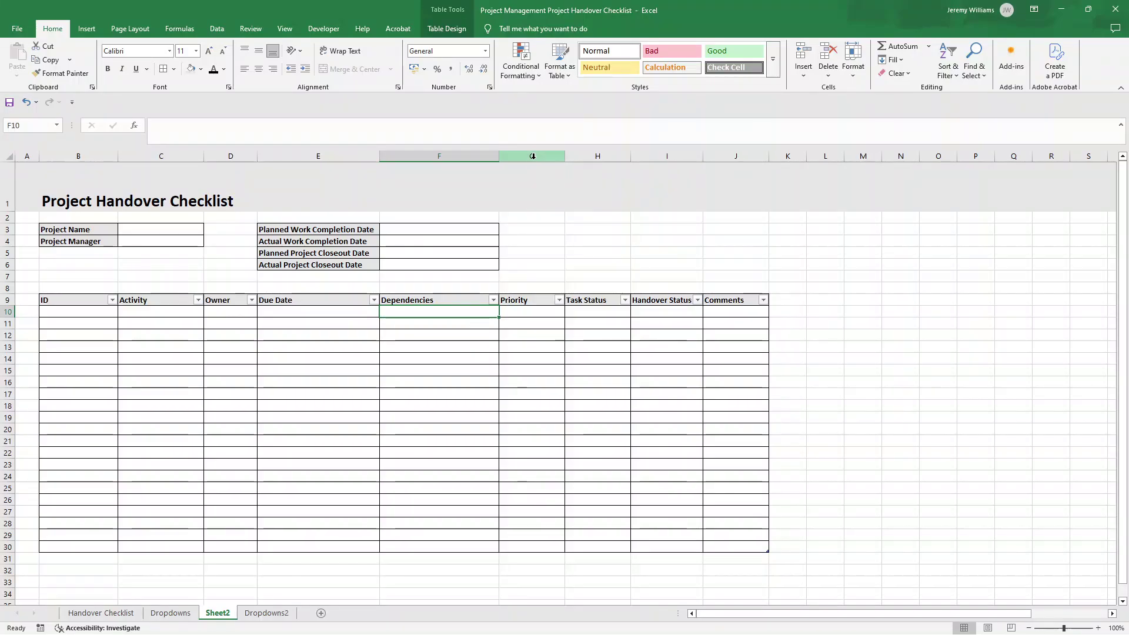
click(553, 154)
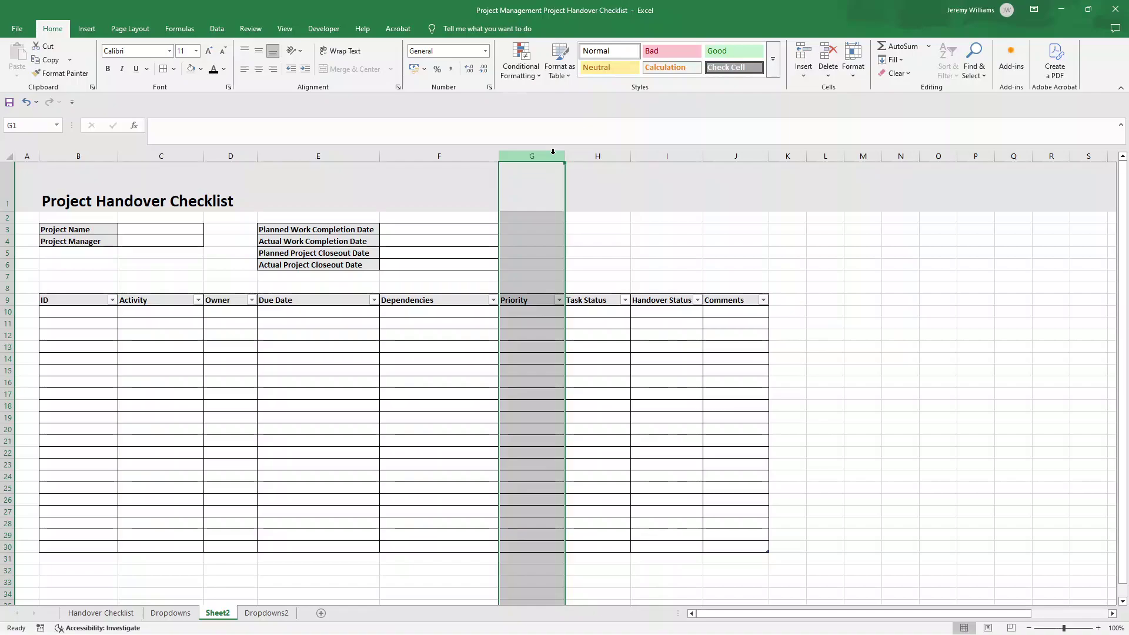
click(227, 29)
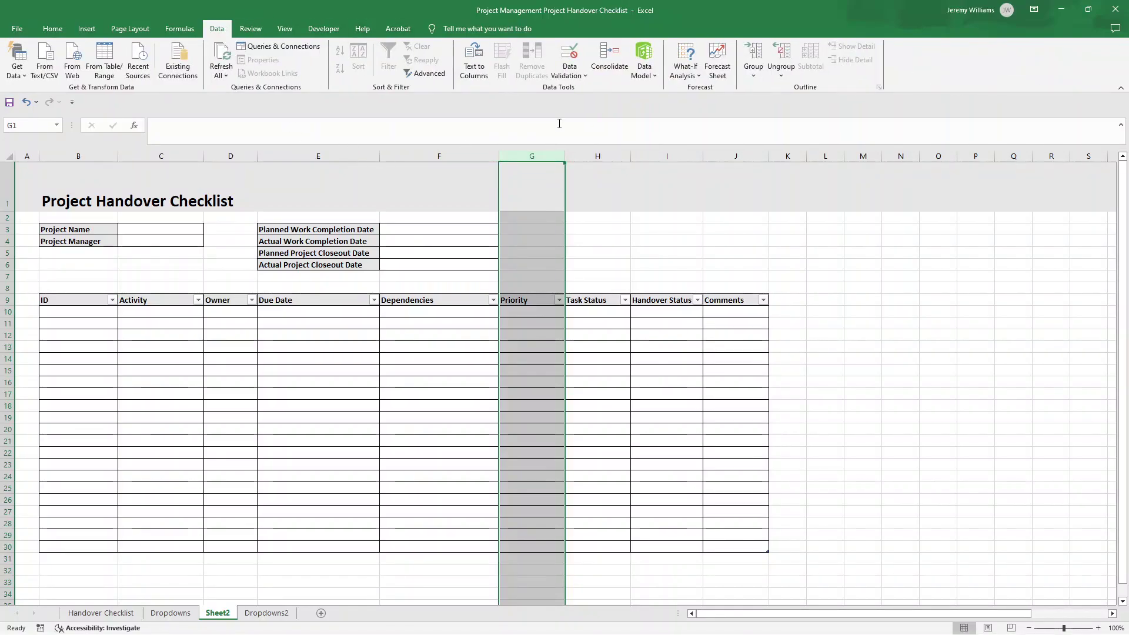
click(577, 75)
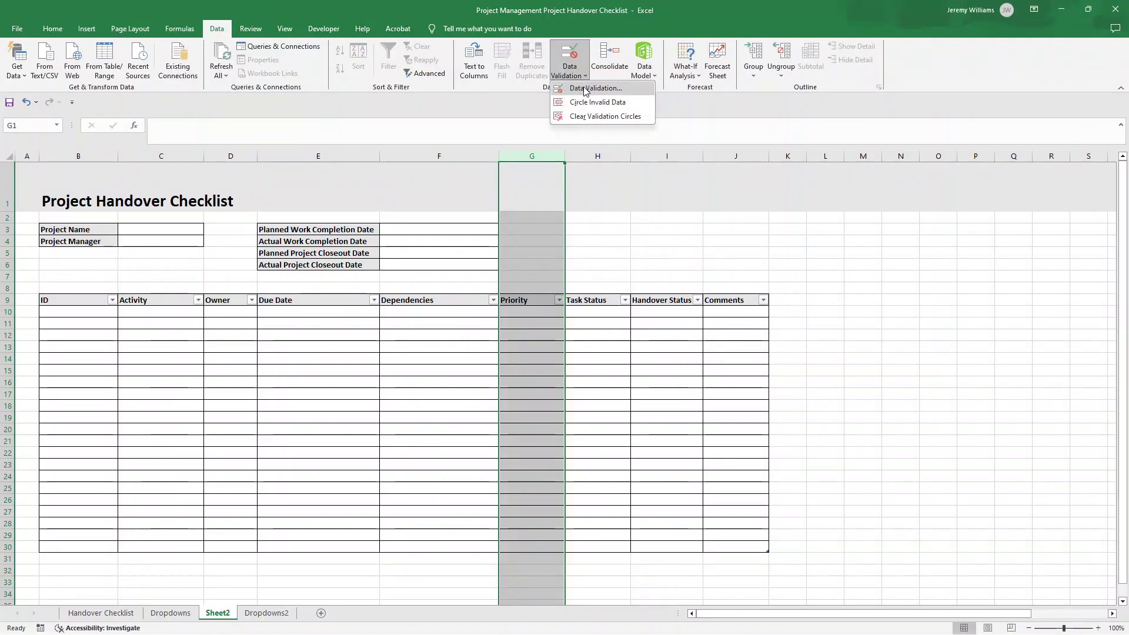
click(582, 87)
click(832, 175)
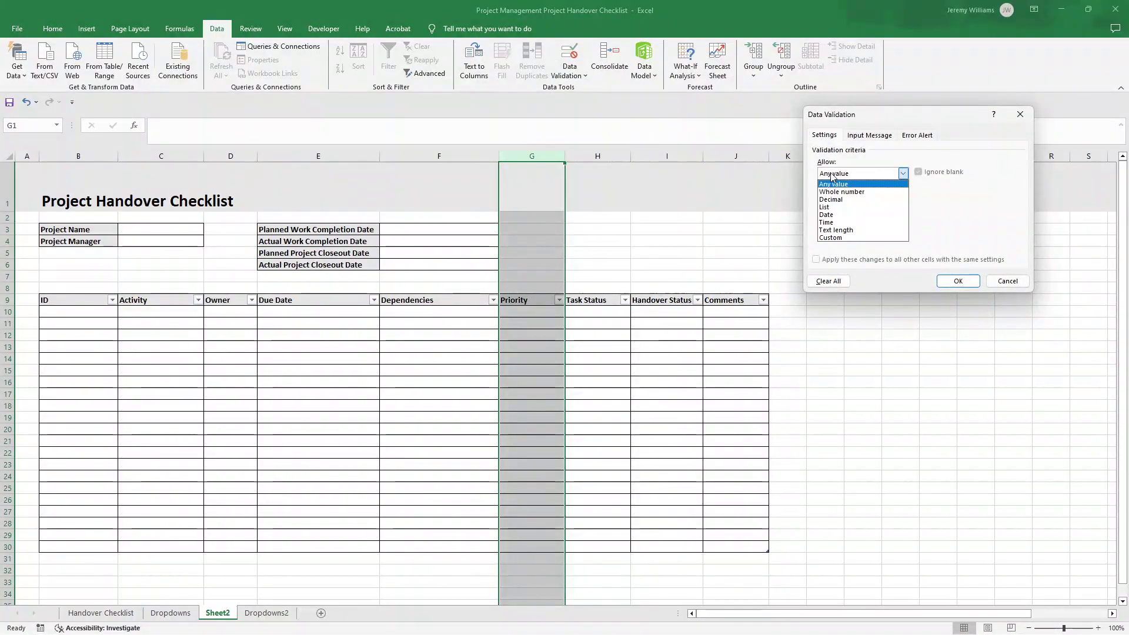
click(845, 210)
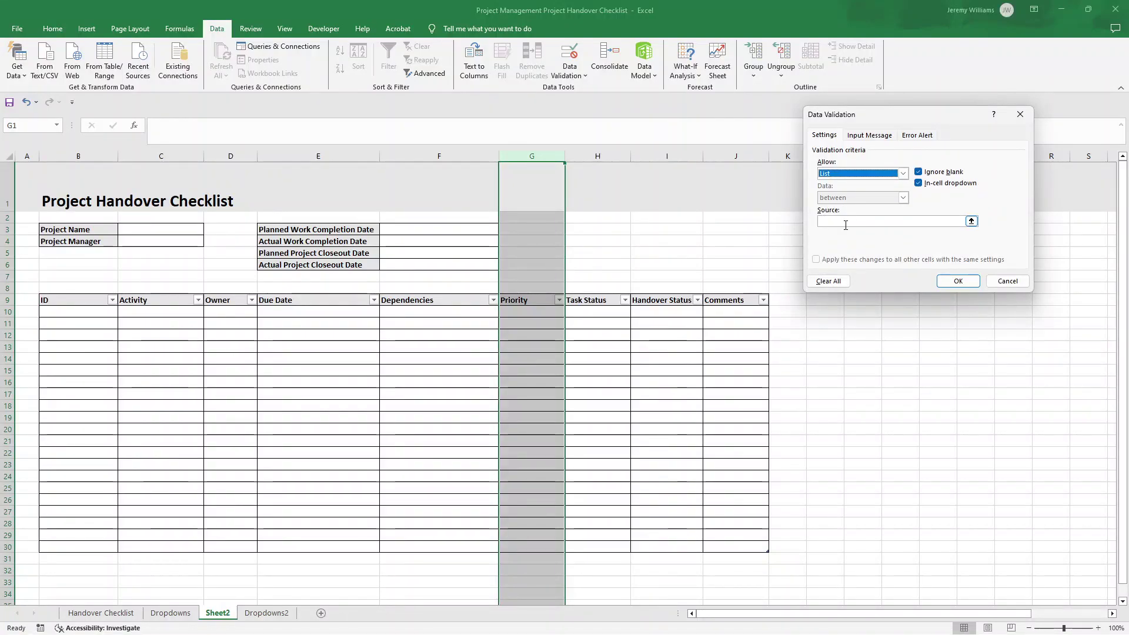
click(843, 222)
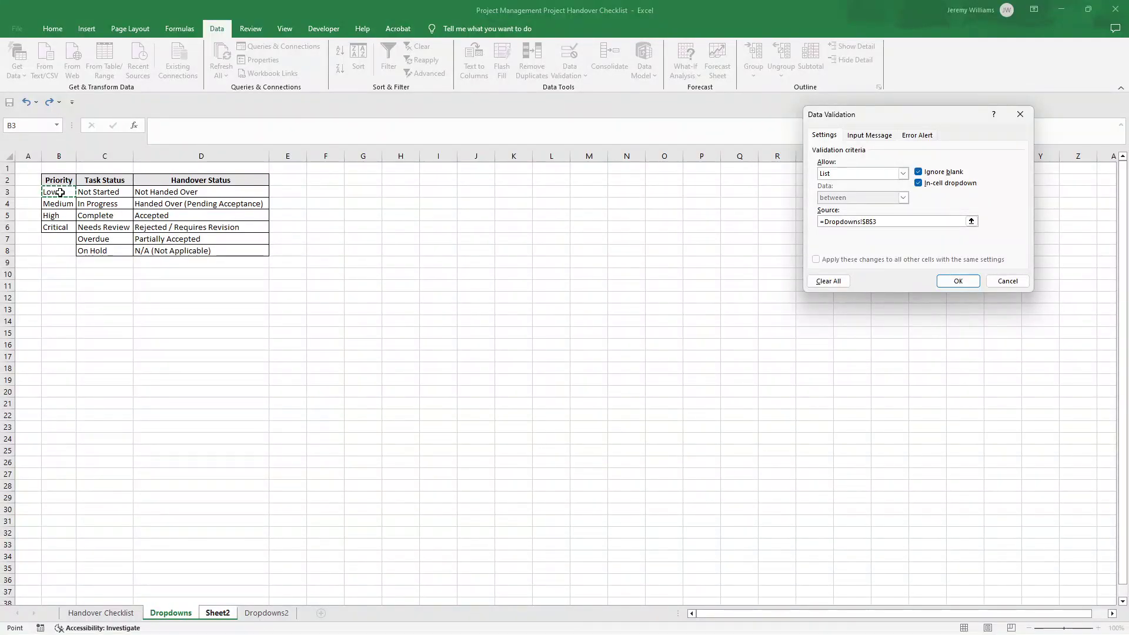
drag(61, 193, 65, 227)
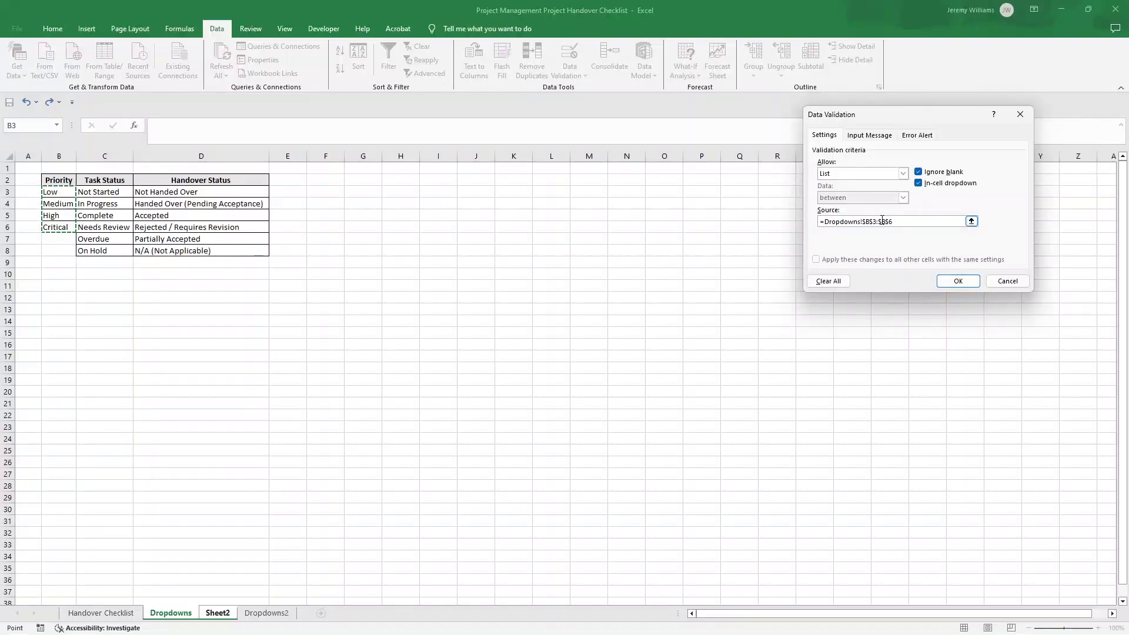
click(955, 280)
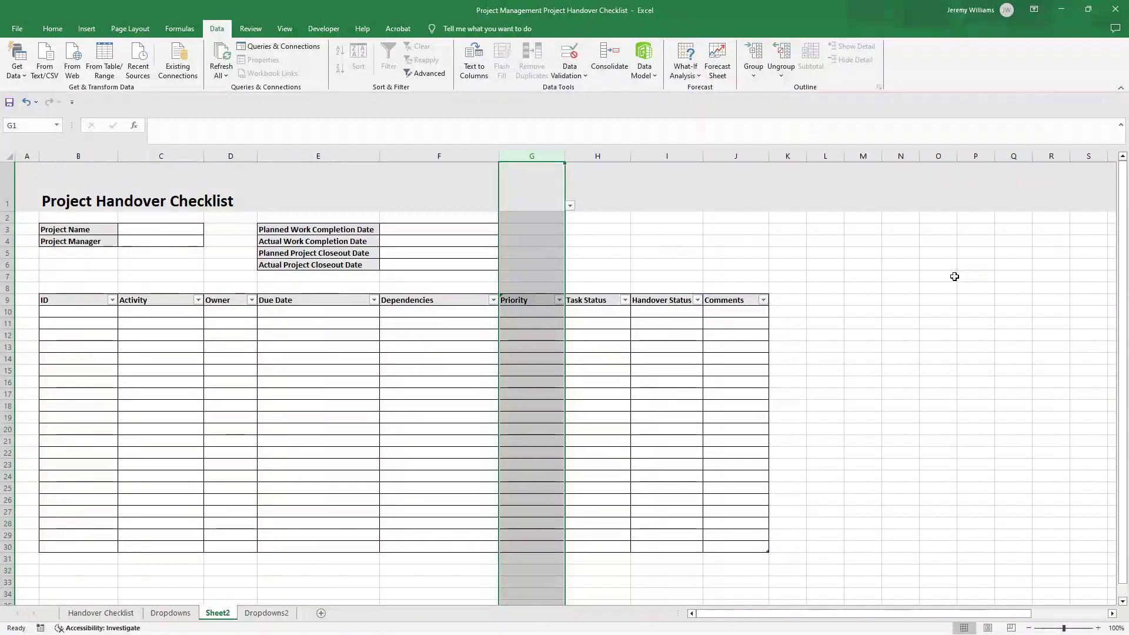
click(532, 241)
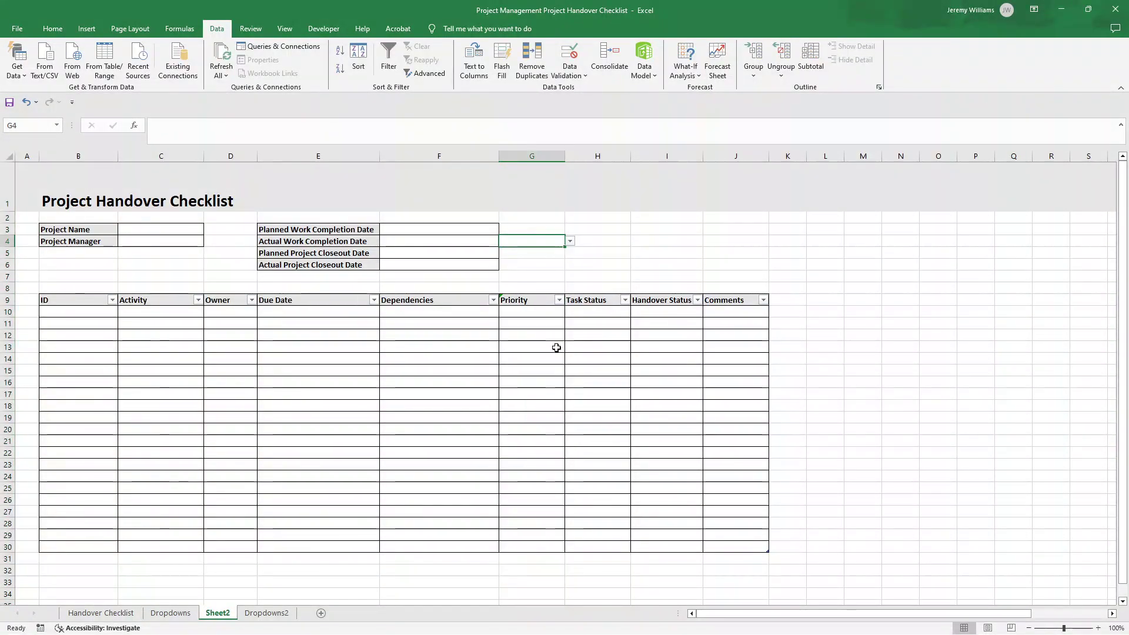
click(561, 313)
click(558, 347)
click(570, 347)
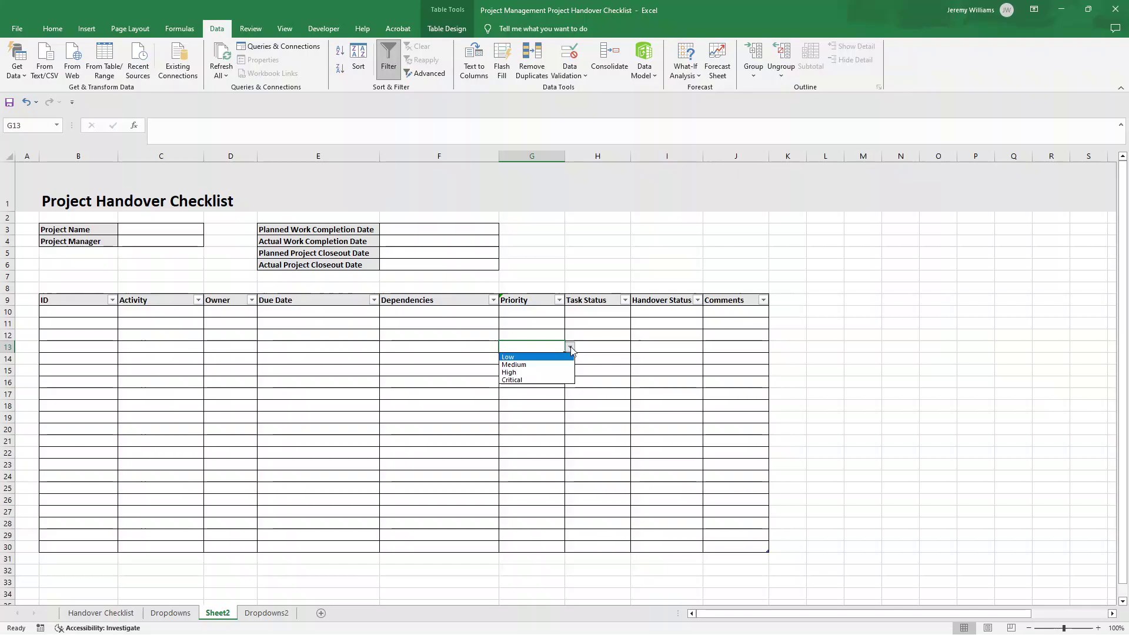
click(550, 394)
scroll(550, 411, down, 5)
click(547, 451)
click(569, 451)
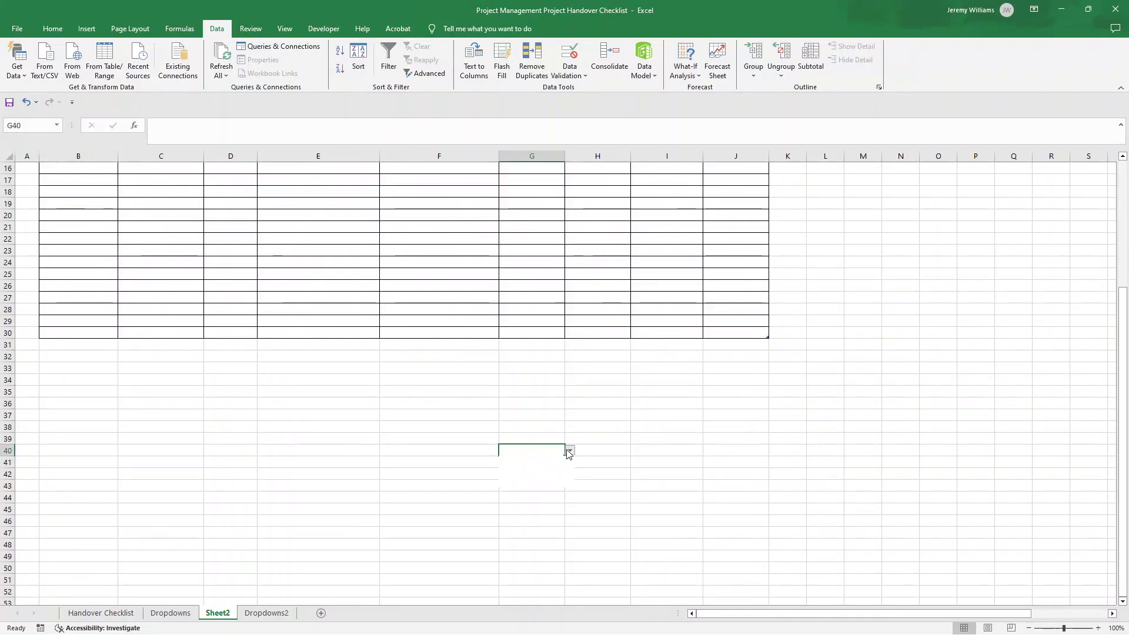
click(551, 499)
scroll(541, 457, up, 5)
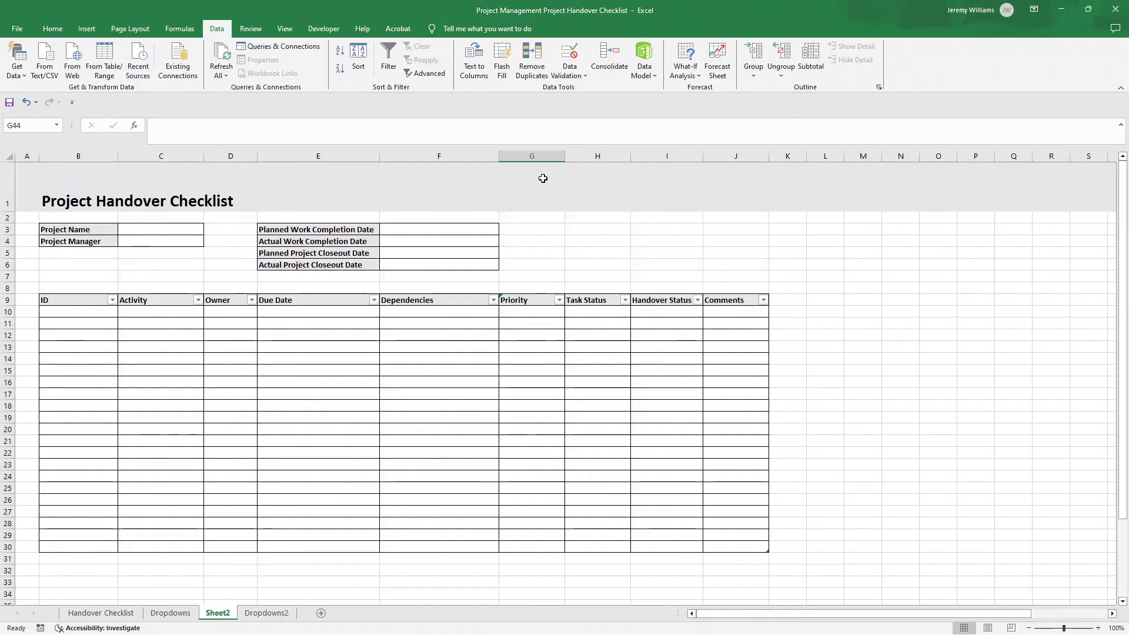
drag(542, 178, 541, 299)
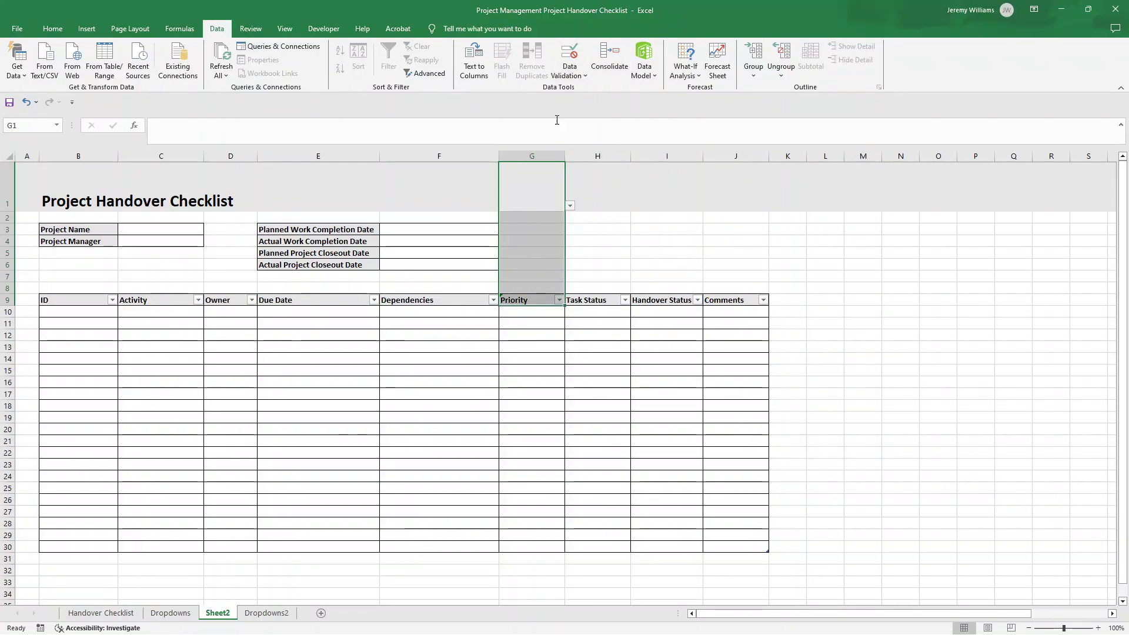
Set the data validation of G1:G9 to Any value
click(575, 76)
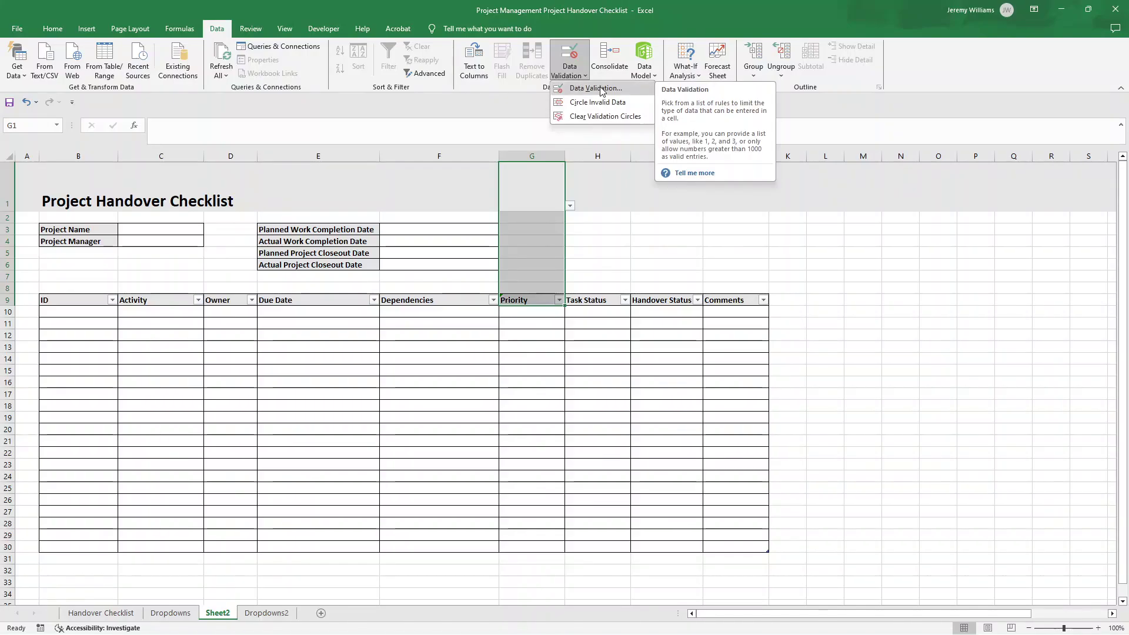
click(596, 87)
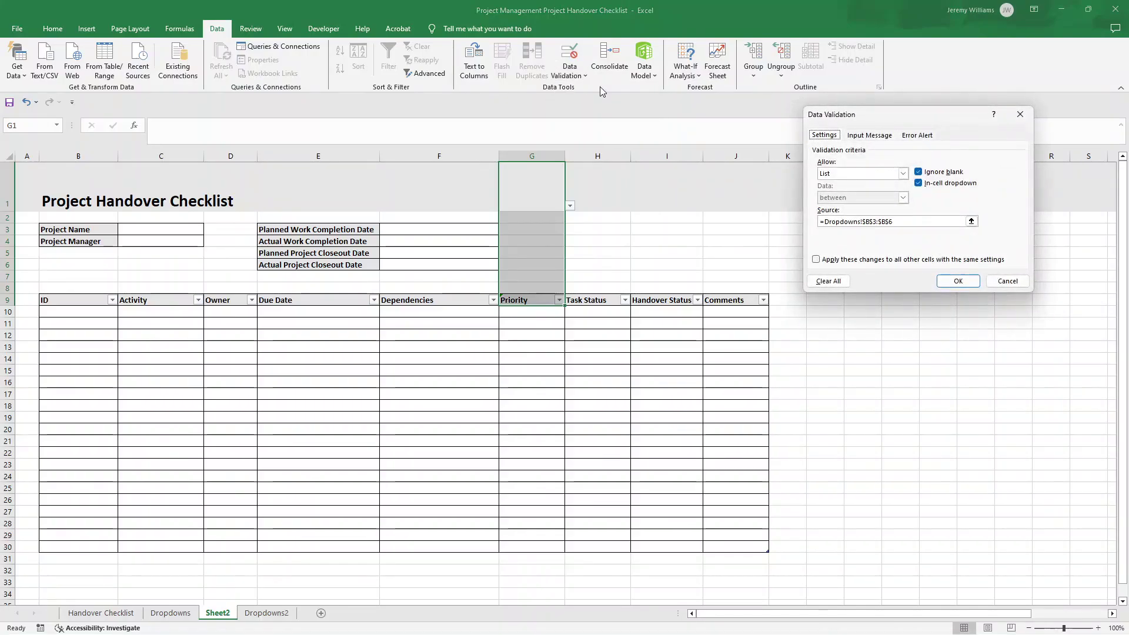
click(904, 174)
click(902, 174)
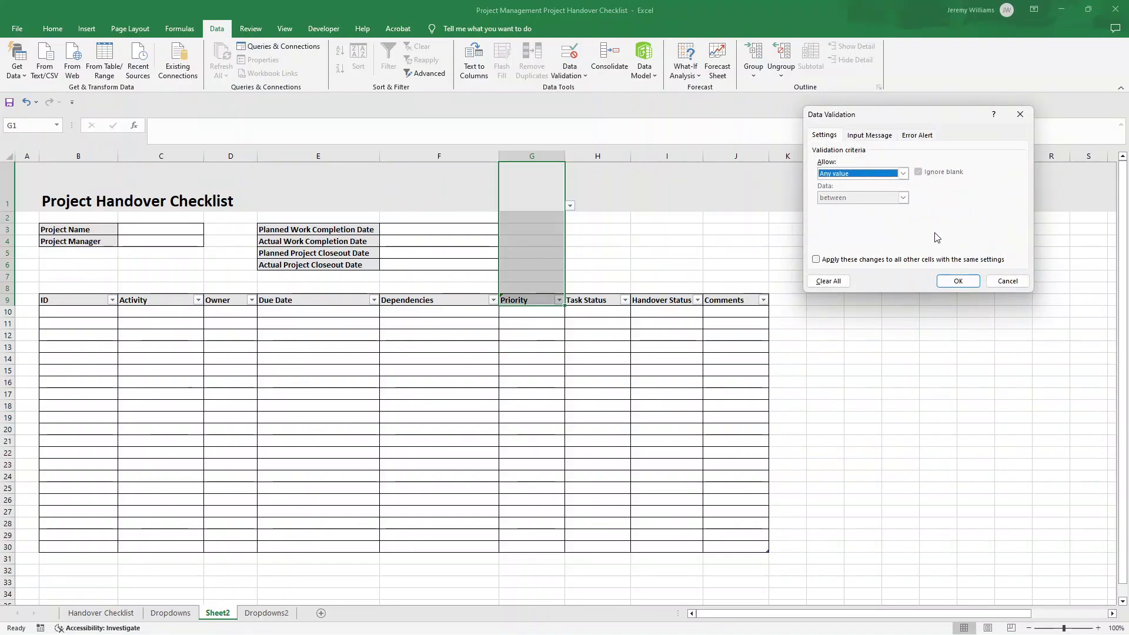
click(958, 281)
Verify that cells G1 through G8 no longer show a dropdown
click(514, 184)
click(529, 223)
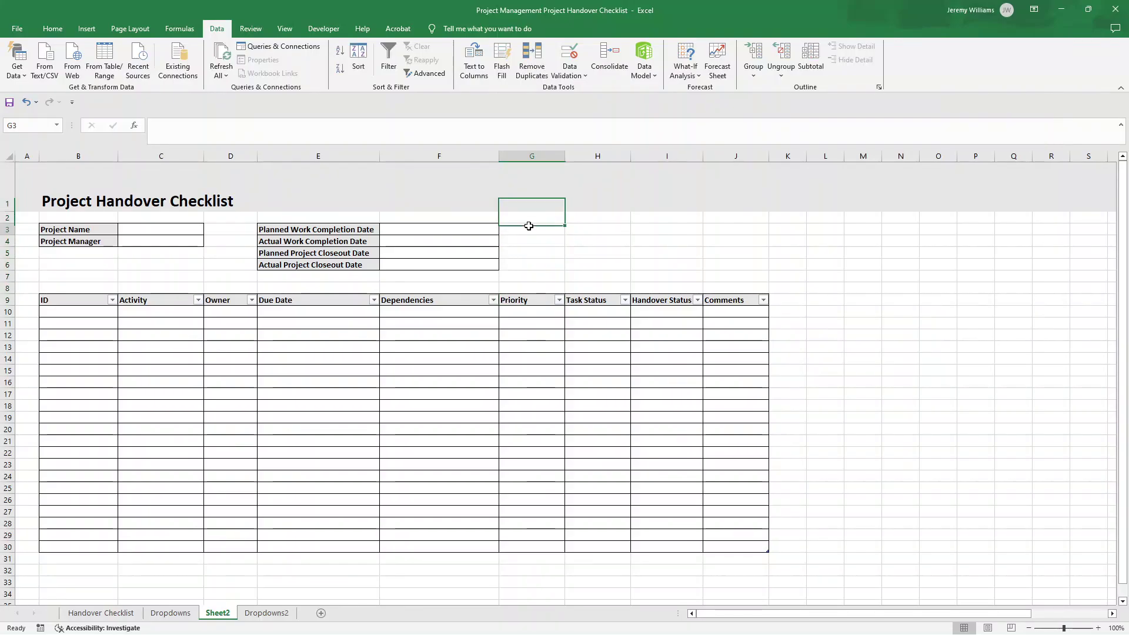
click(524, 192)
click(526, 217)
click(525, 229)
click(527, 264)
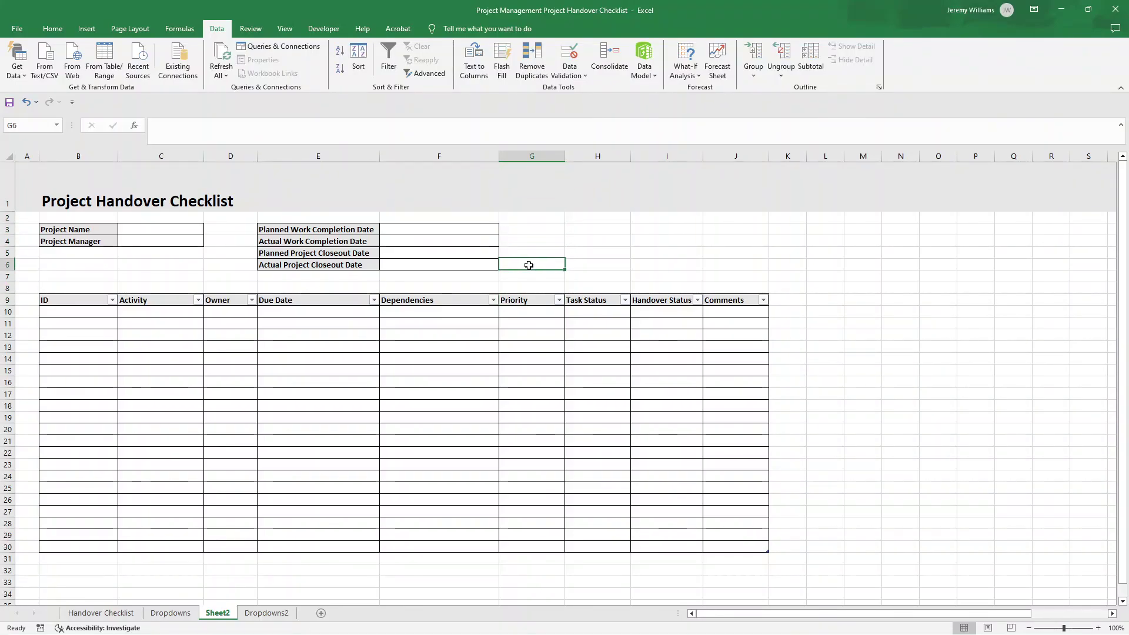
click(529, 276)
click(541, 289)
Confirm G10, G12 and cells below the table down to G61 keep the Priority dropdown
click(541, 311)
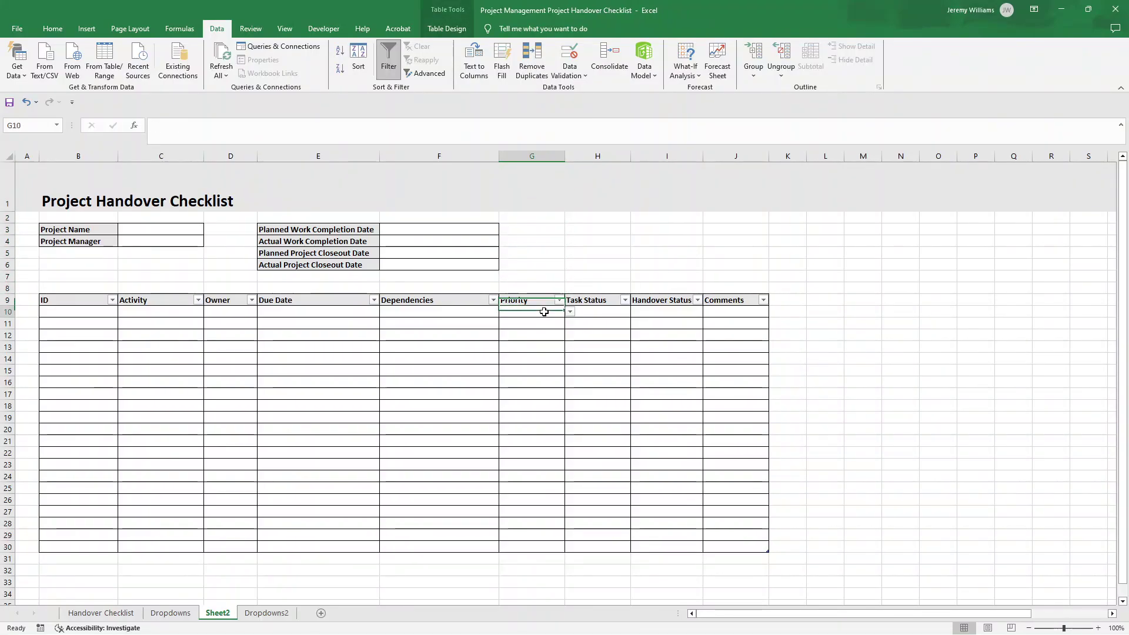
click(530, 330)
scroll(529, 330, down, 10)
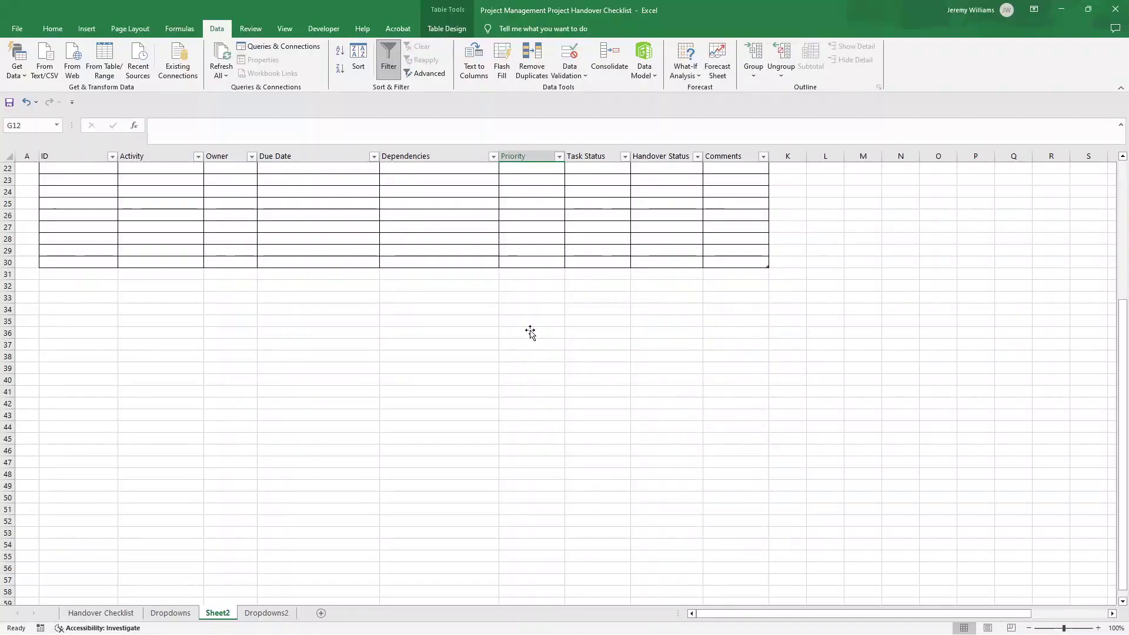
click(529, 332)
click(534, 346)
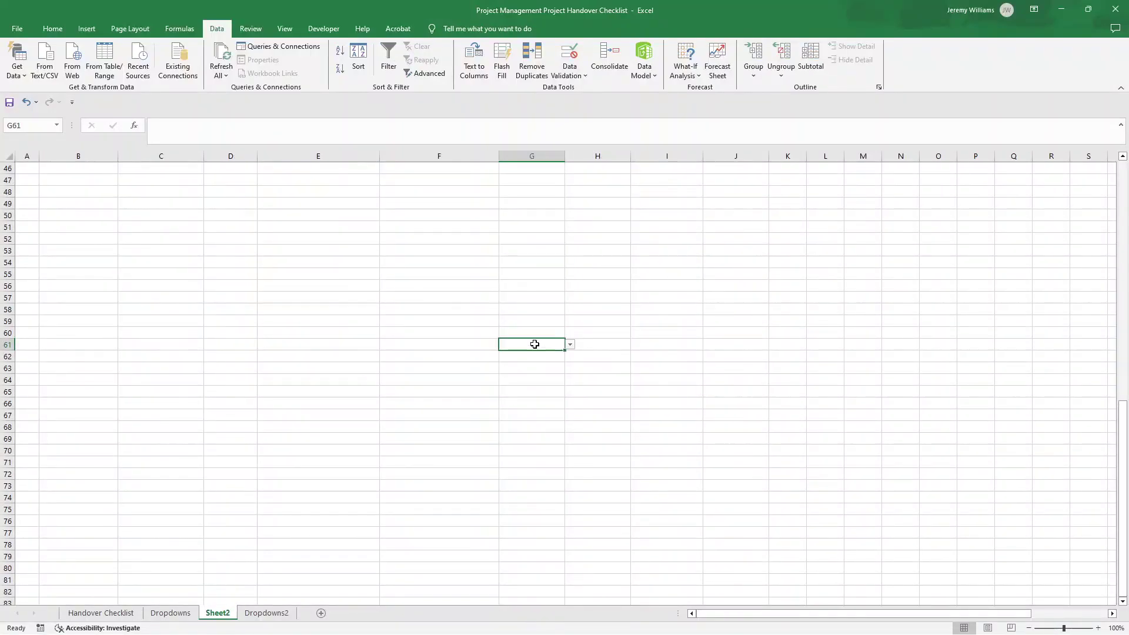
scroll(534, 344, down, 5)
click(534, 343)
scroll(534, 344, down, 8)
scroll(535, 344, up, 20)
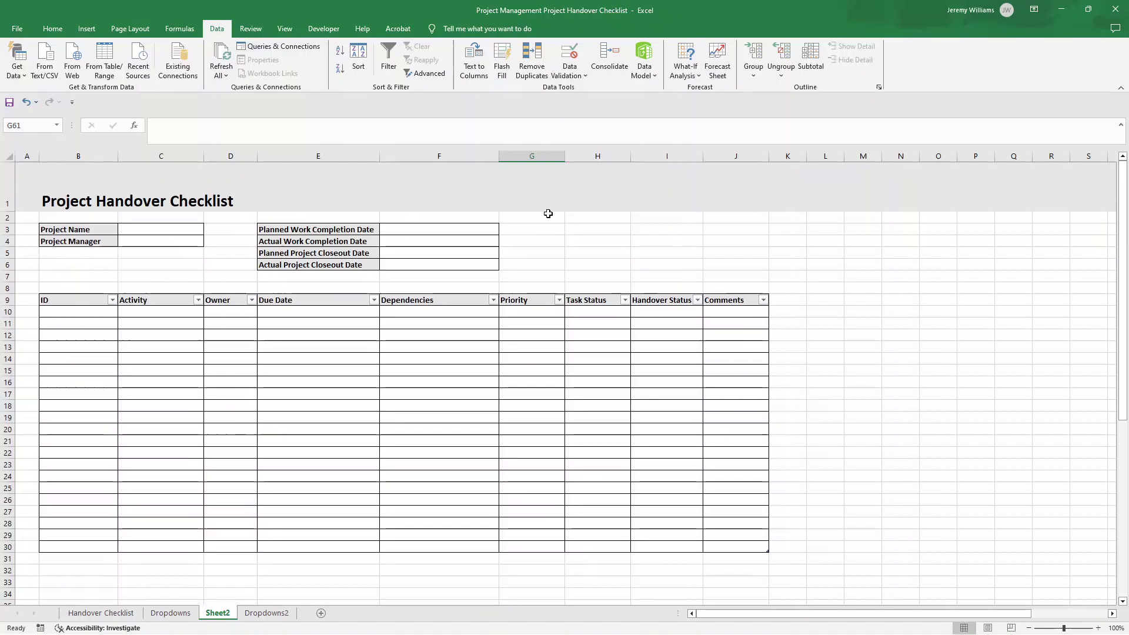
Apply a List validation to column H sourced from Dropdowns!$C$3:$C$8
click(533, 154)
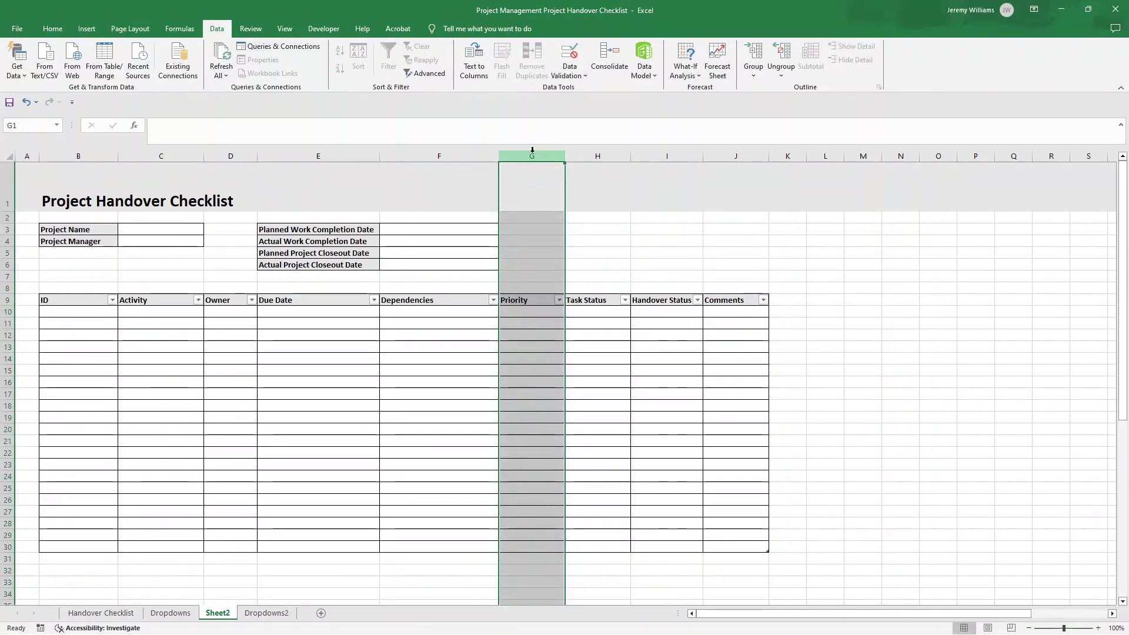
click(600, 151)
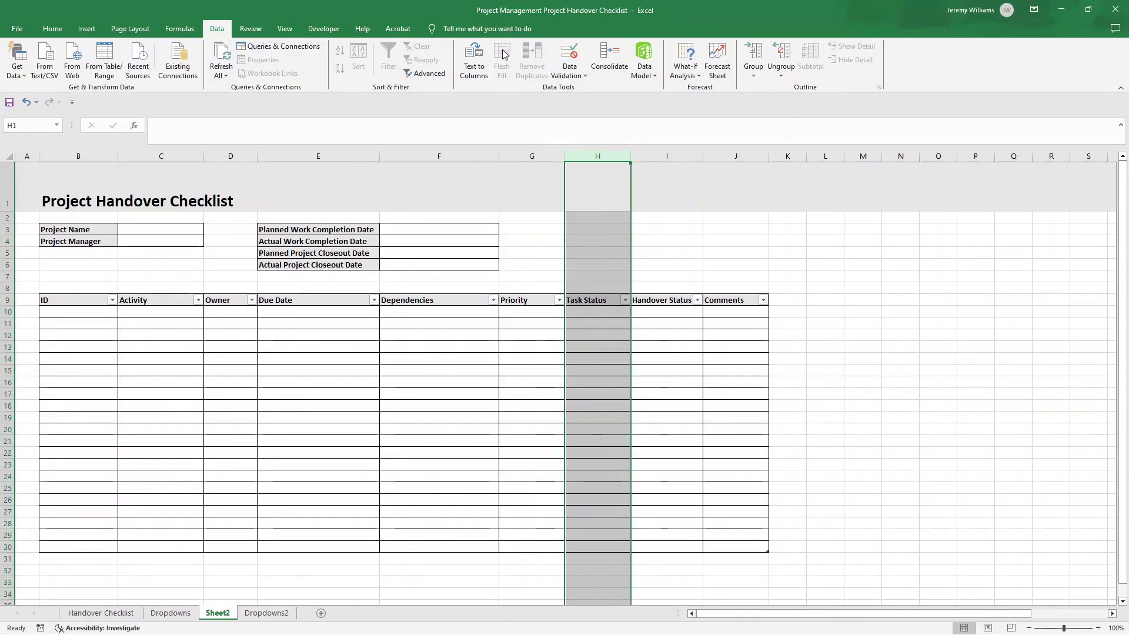
click(585, 75)
click(589, 87)
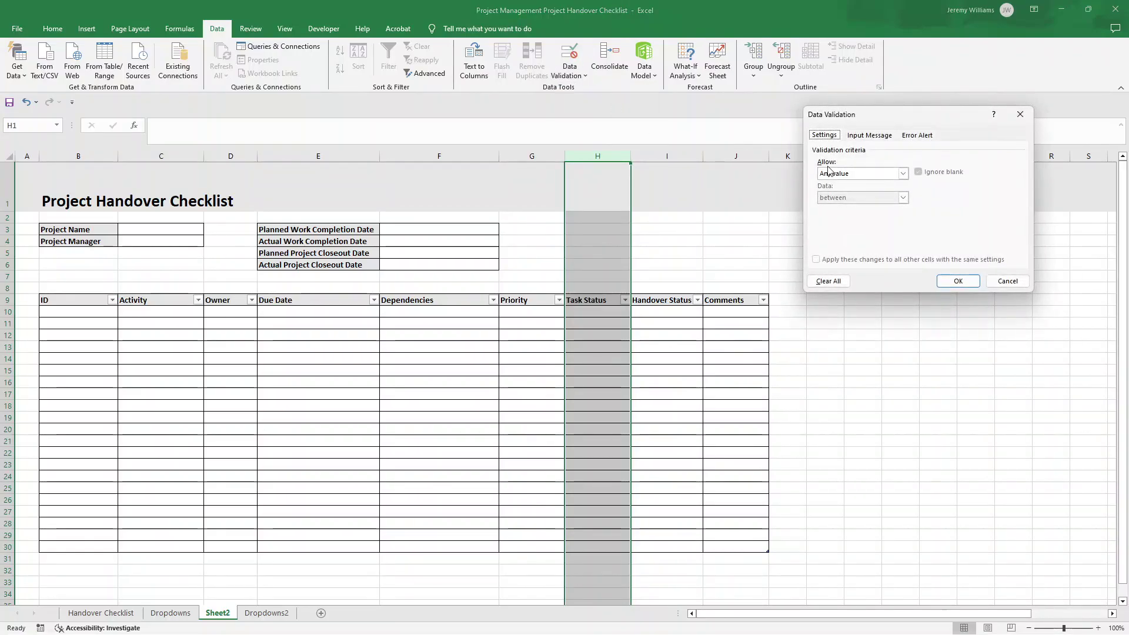
click(903, 173)
click(845, 207)
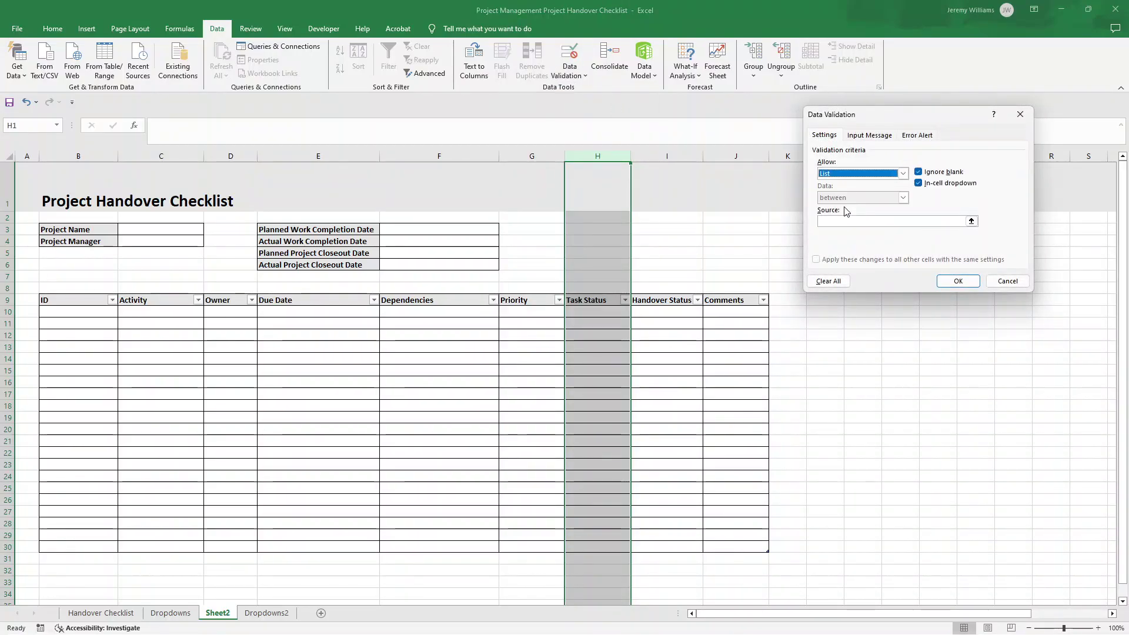
click(853, 220)
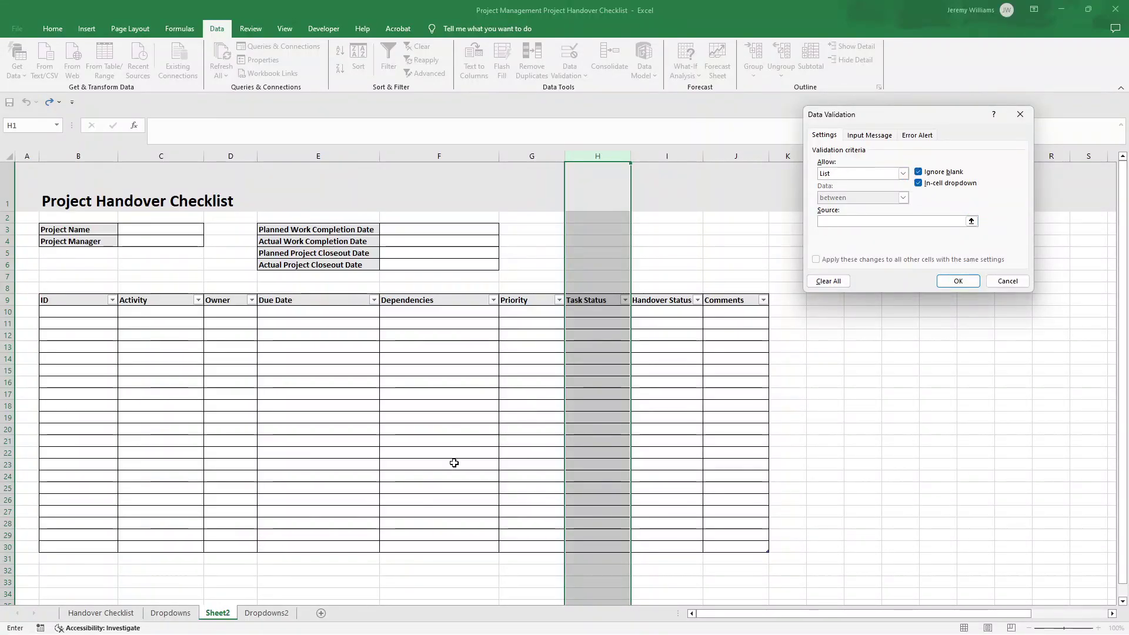
click(170, 613)
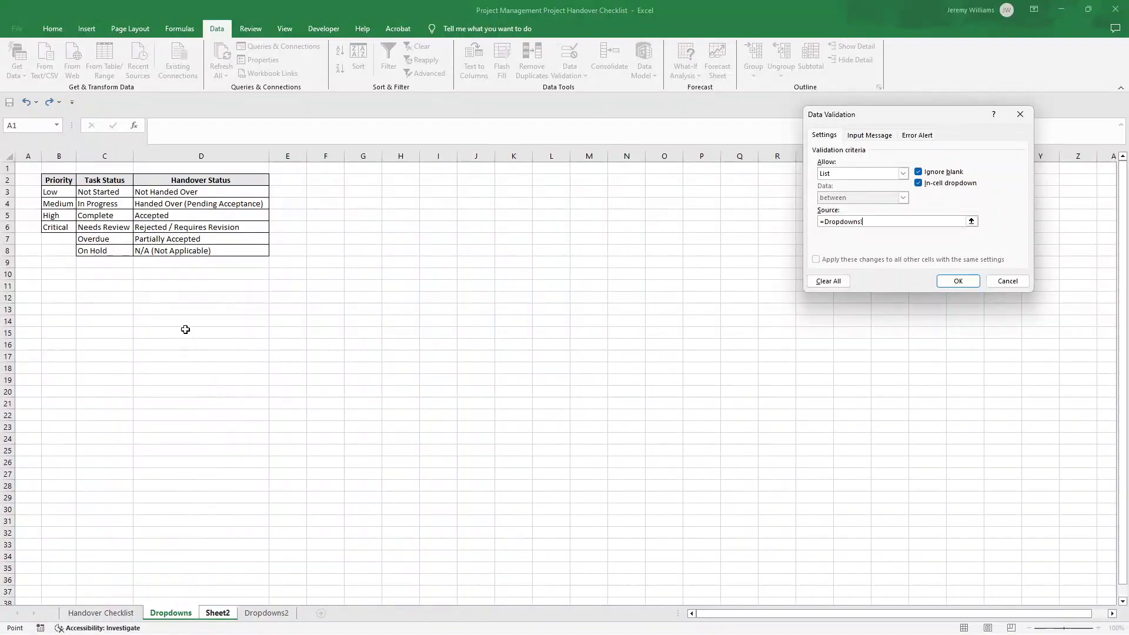
drag(113, 192, 114, 248)
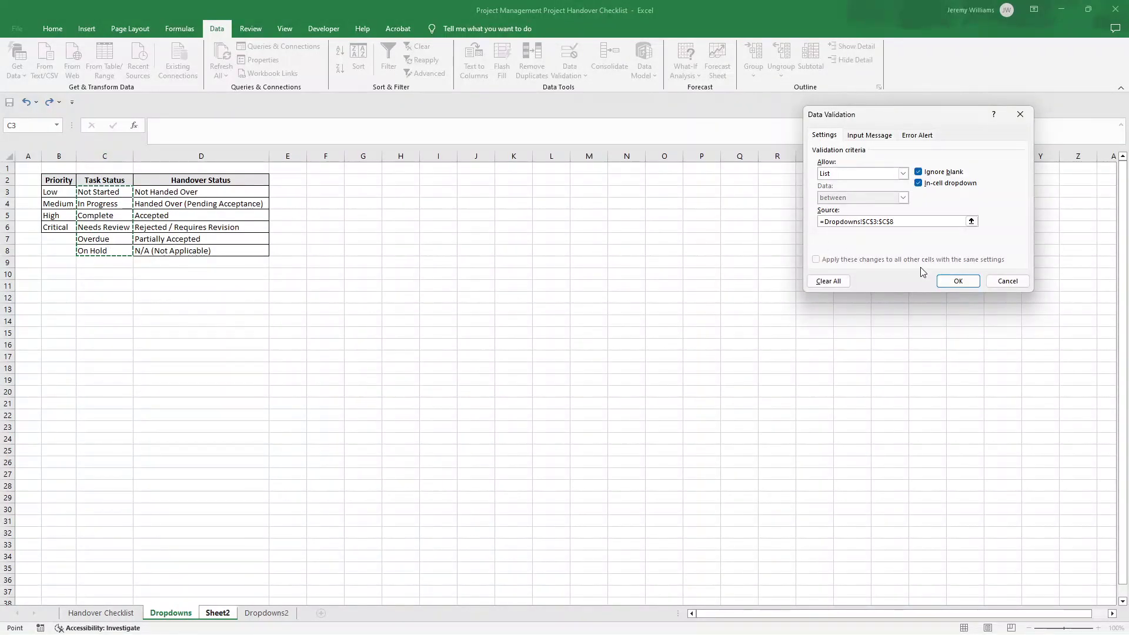
click(959, 281)
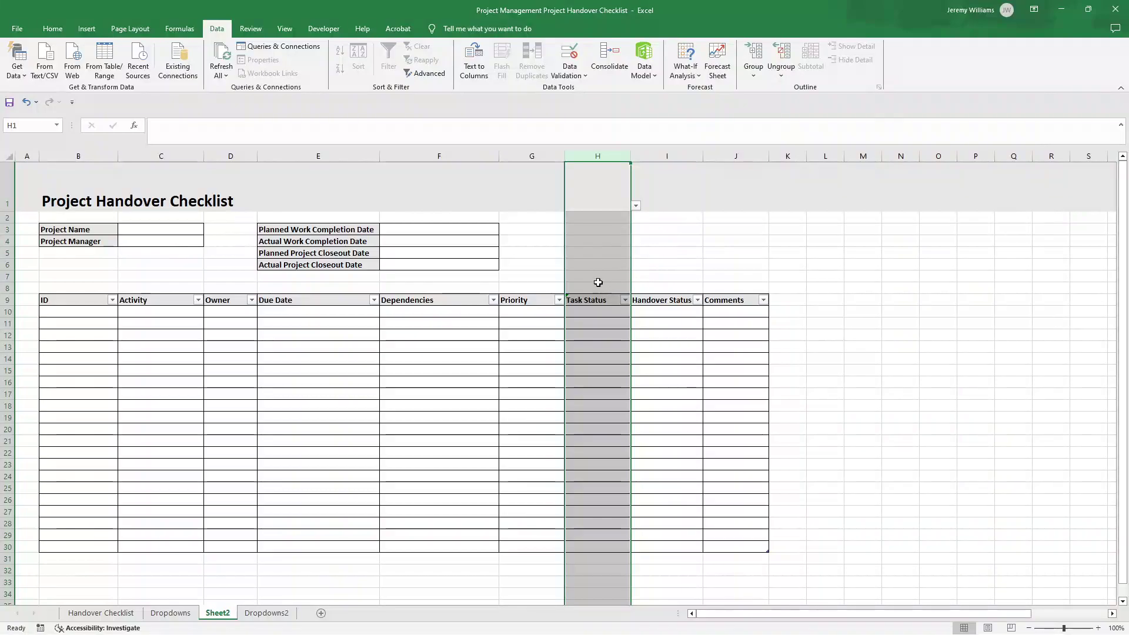
Check that Task Status cell H10 offers the task status dropdown
click(595, 172)
click(598, 311)
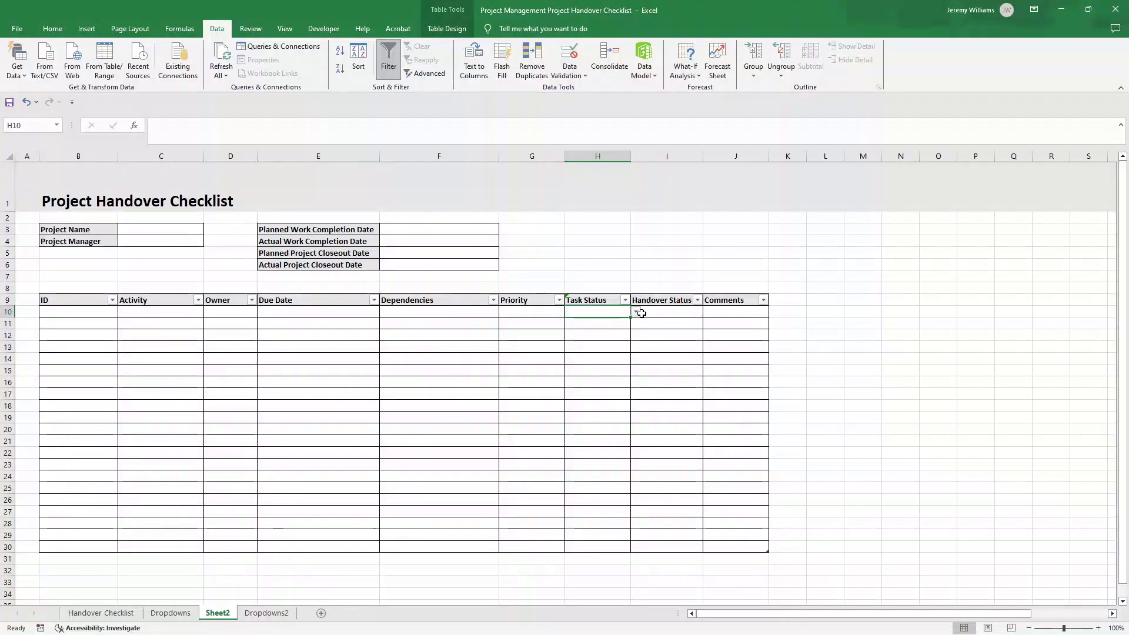
click(637, 312)
key(Escape)
click(594, 174)
Reset H1:H9 to Any value so rows above the table have no dropdown
drag(594, 174, 594, 301)
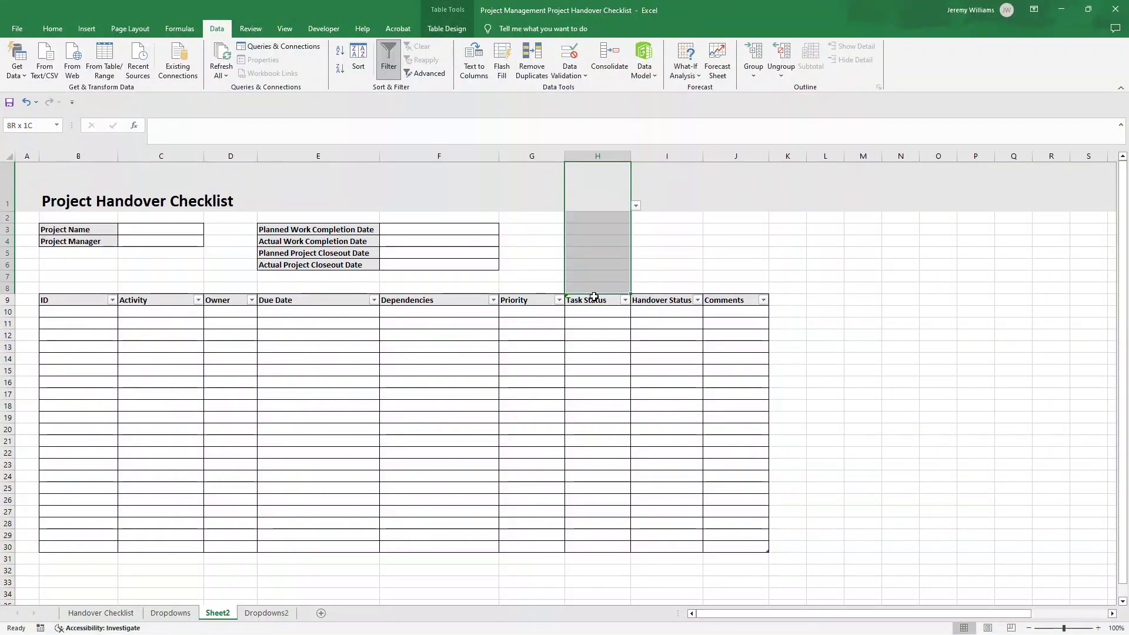
click(571, 75)
click(596, 87)
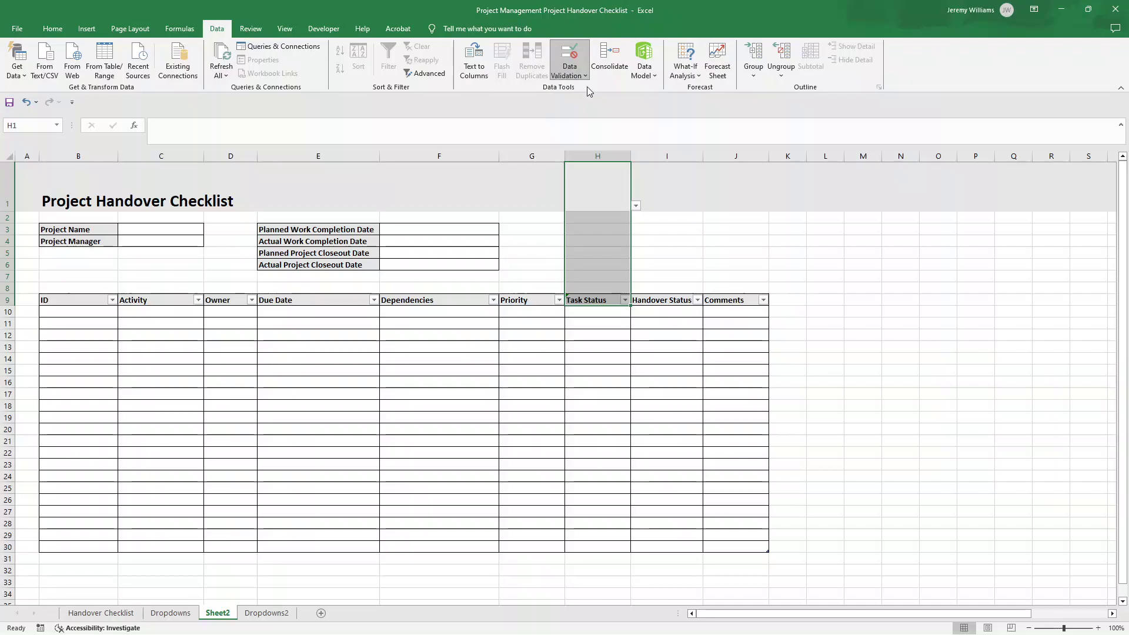
click(903, 173)
click(841, 183)
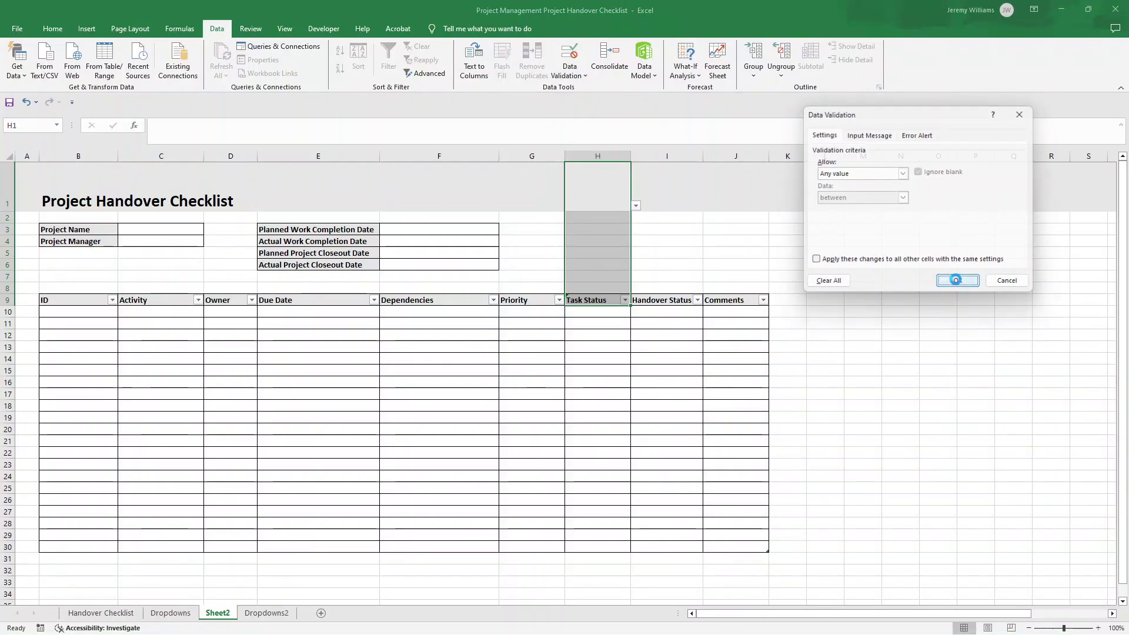
click(958, 280)
click(639, 219)
click(654, 156)
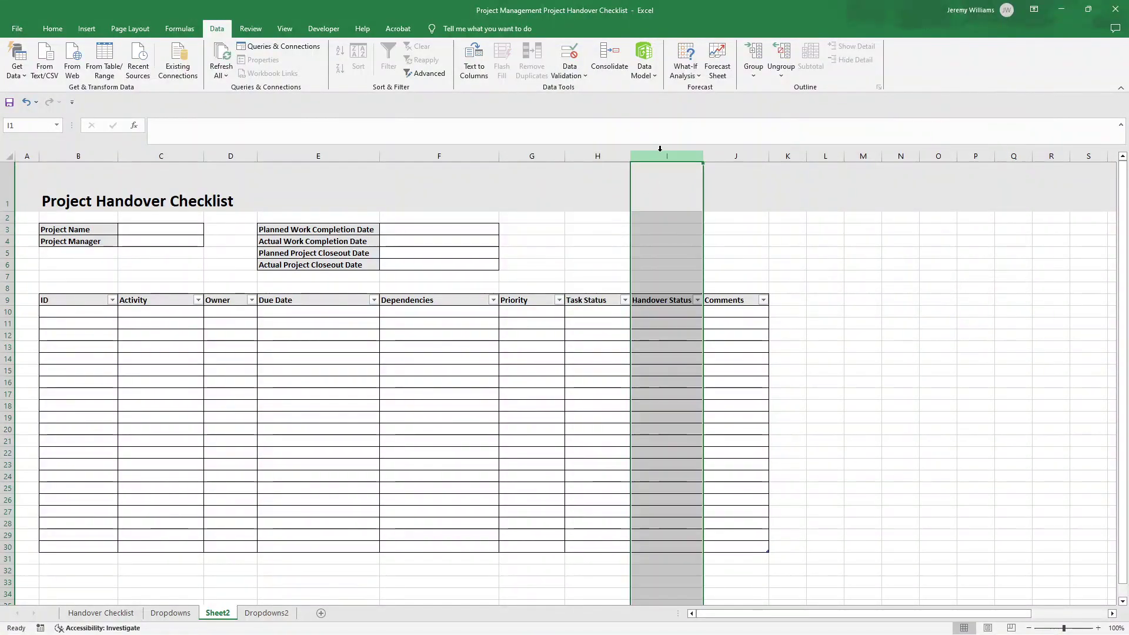
Drag column J's header border to make the Comments column much wider
click(738, 156)
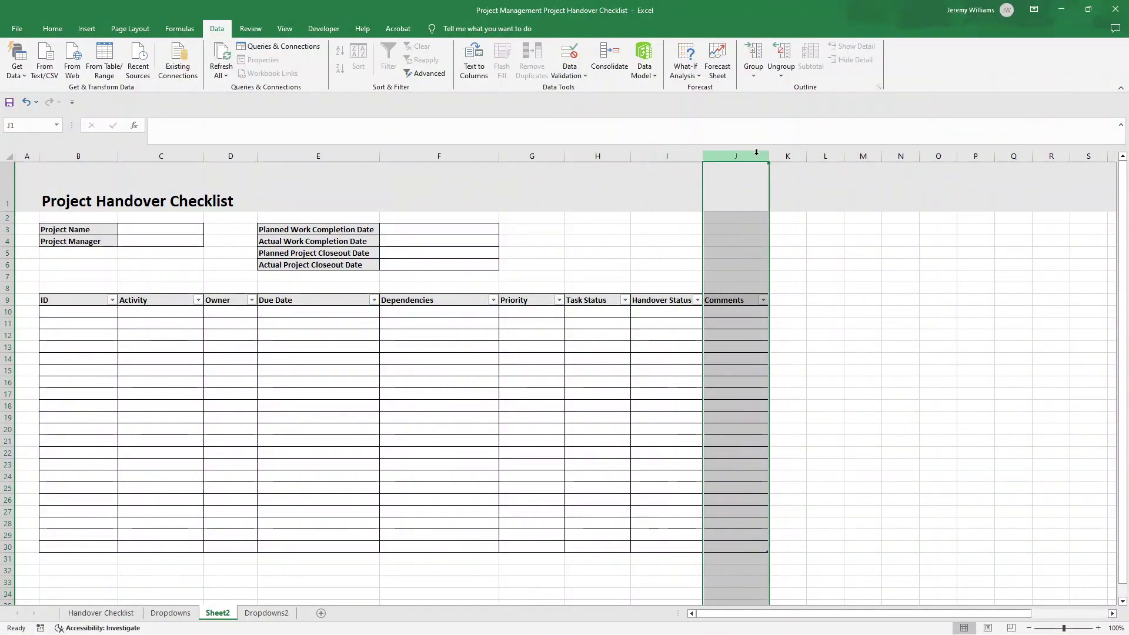
click(667, 156)
drag(765, 159, 915, 160)
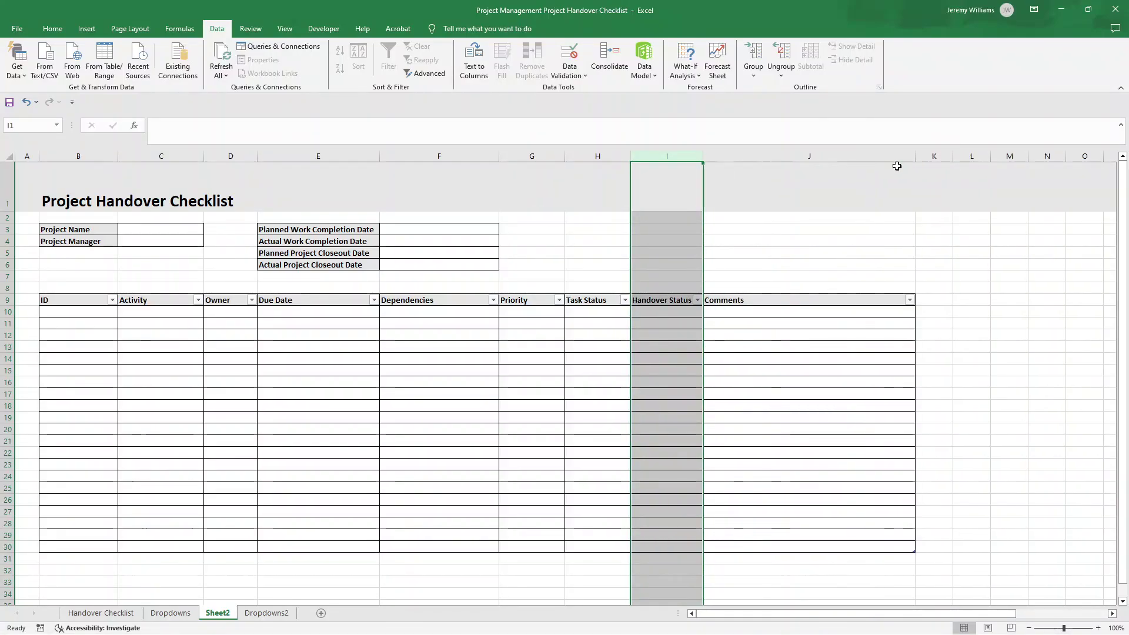
click(806, 324)
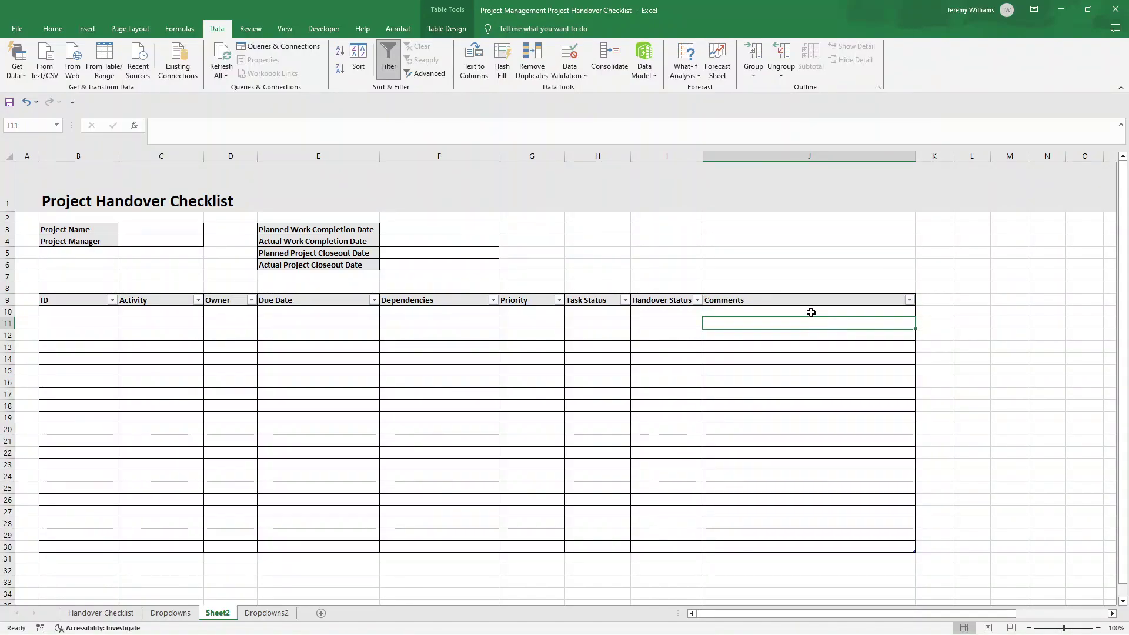
click(811, 311)
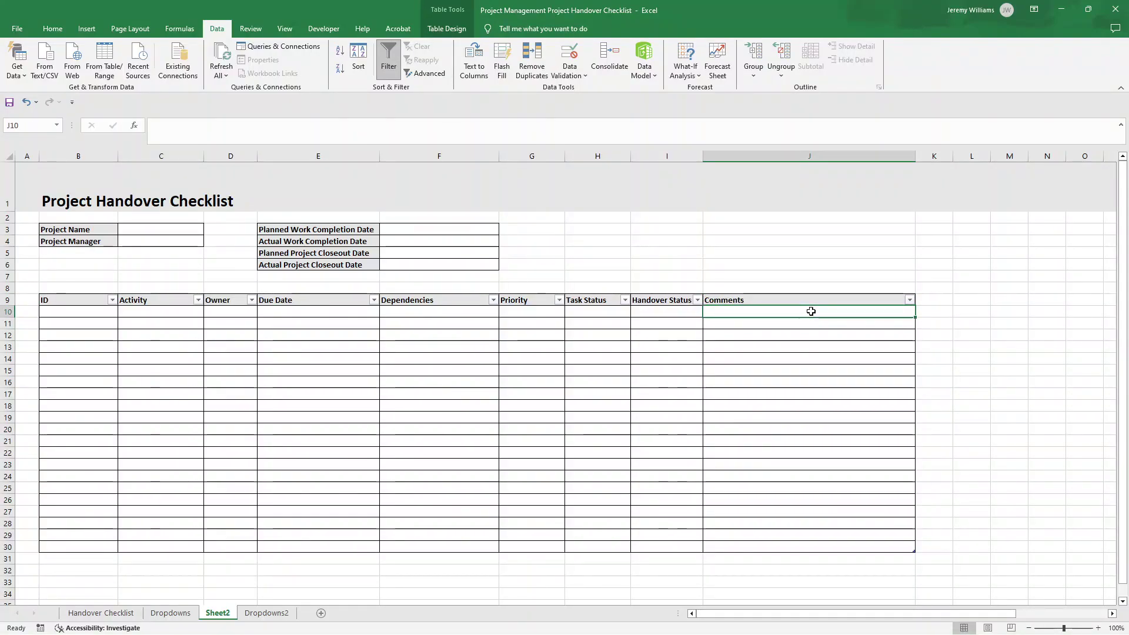
click(626, 261)
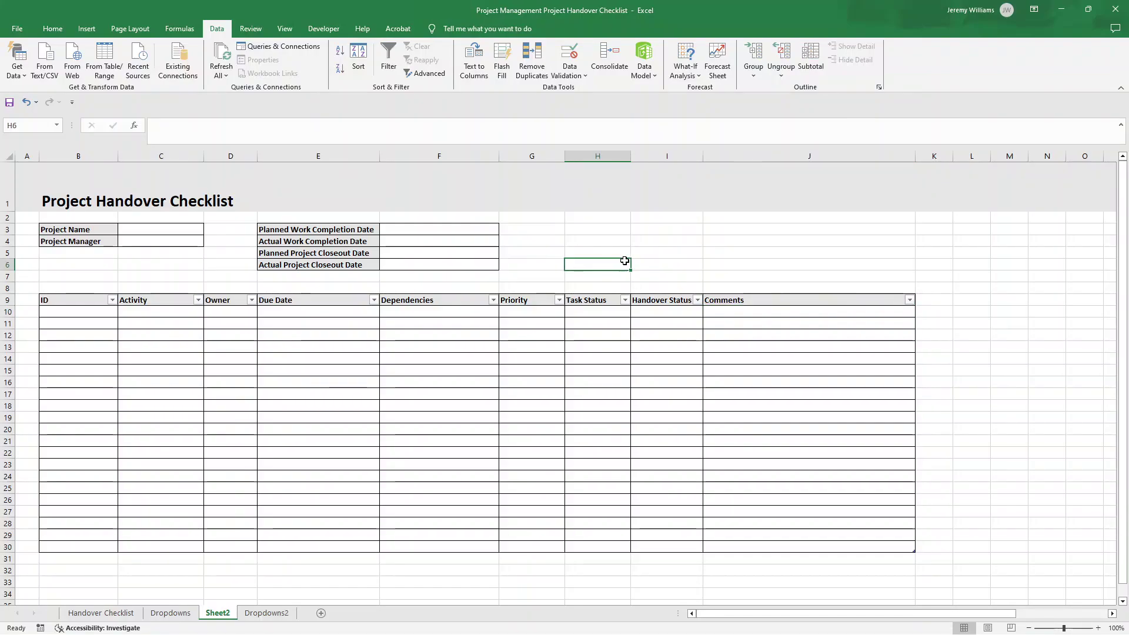
click(63, 30)
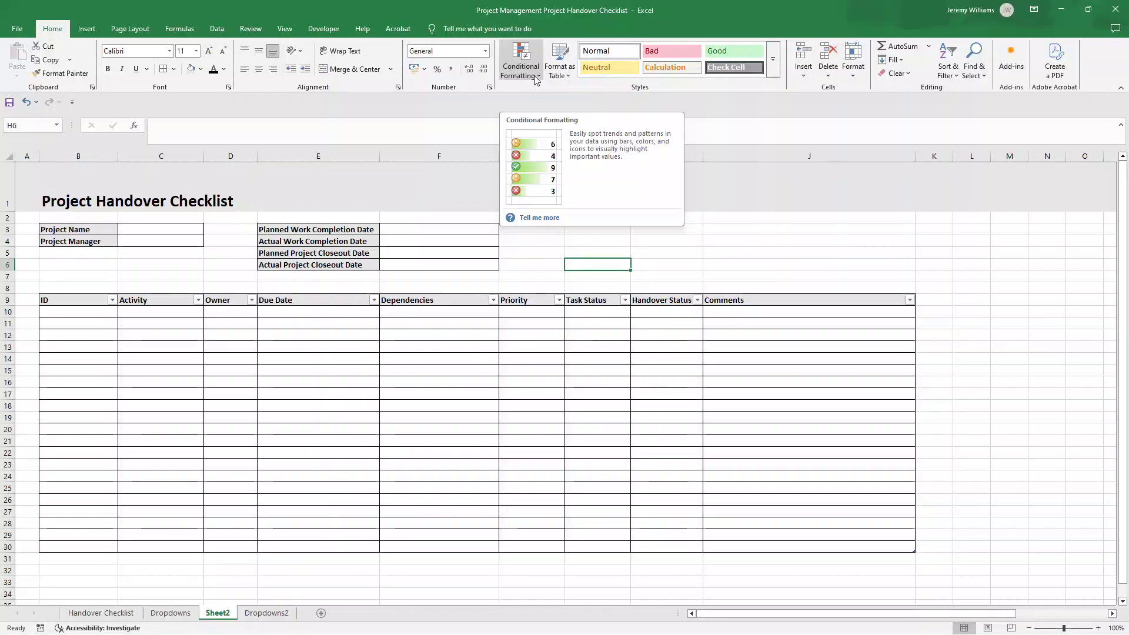
click(562, 312)
click(570, 312)
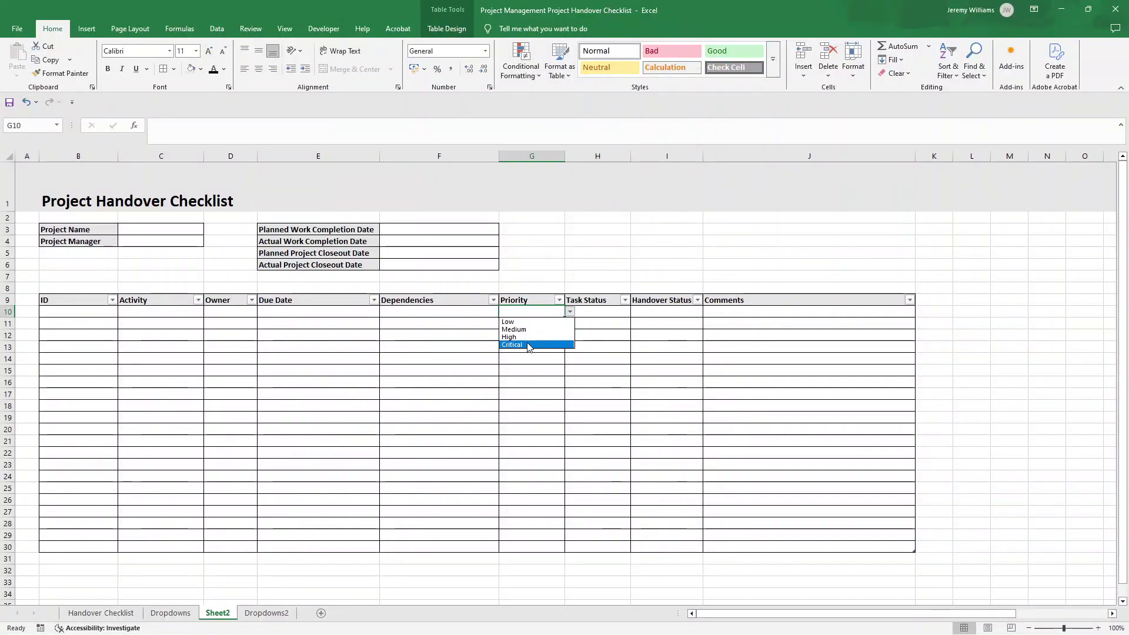
key(Escape)
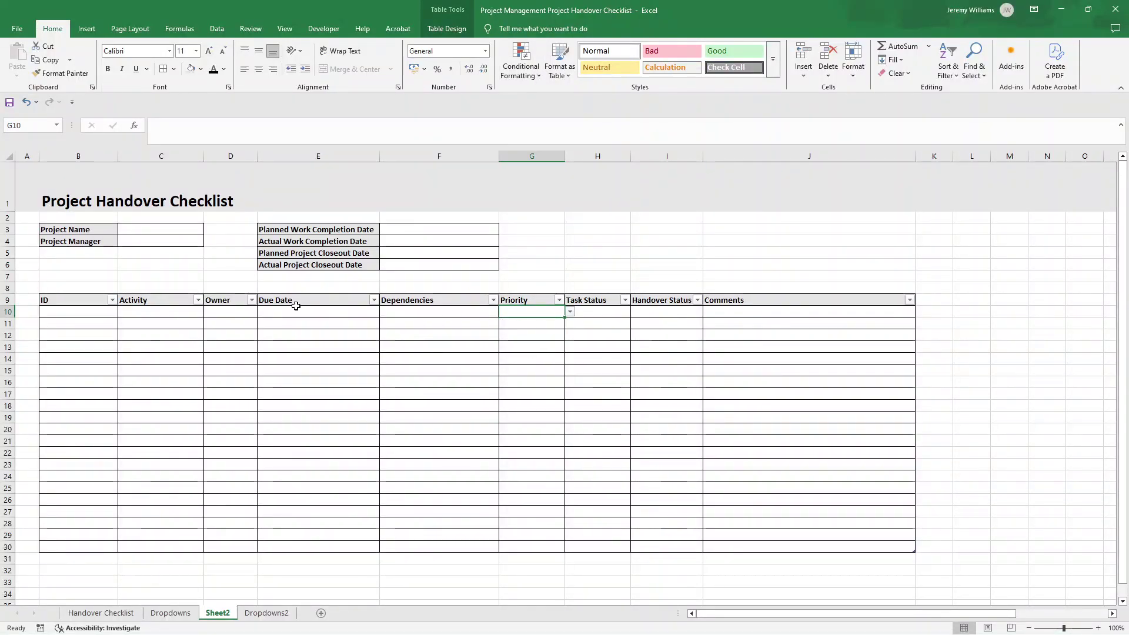
drag(98, 312, 612, 310)
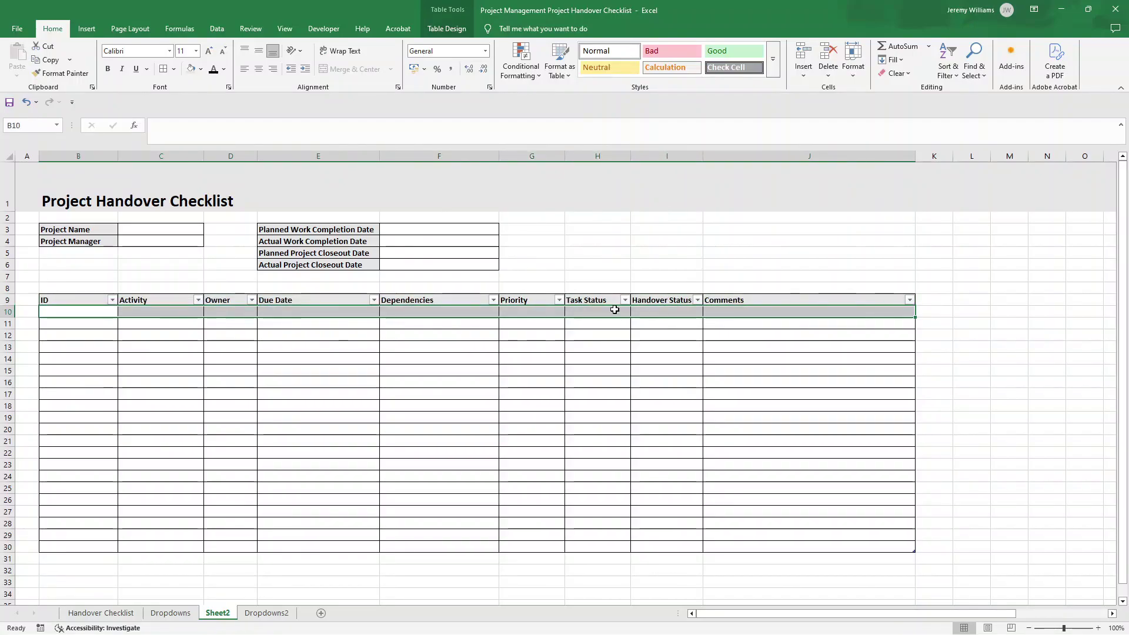
click(526, 311)
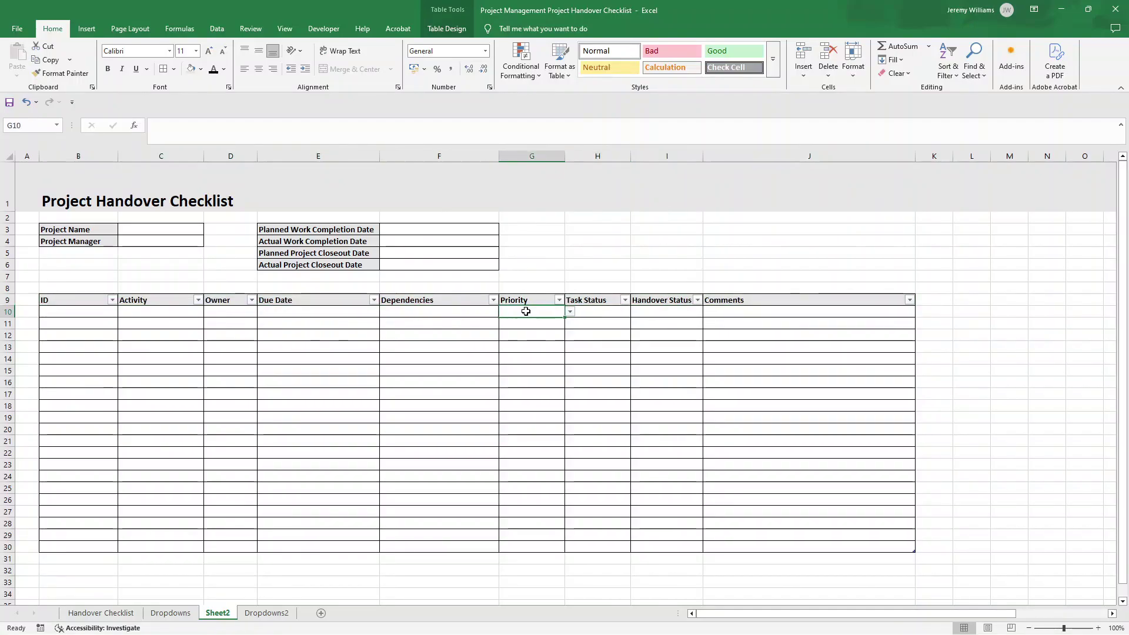
click(526, 75)
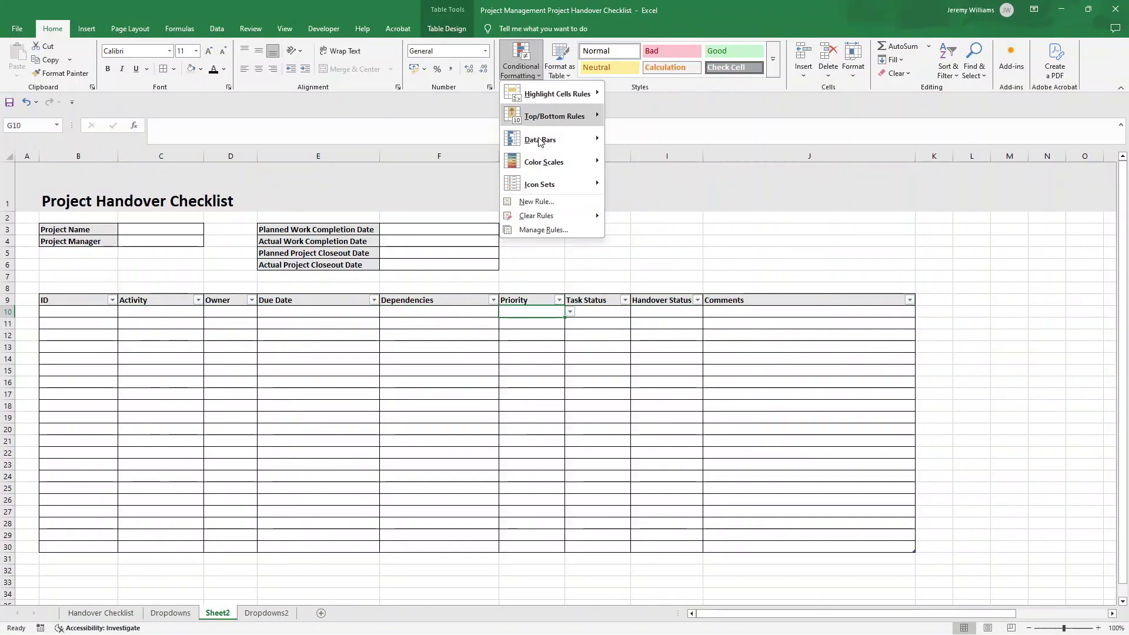
click(543, 202)
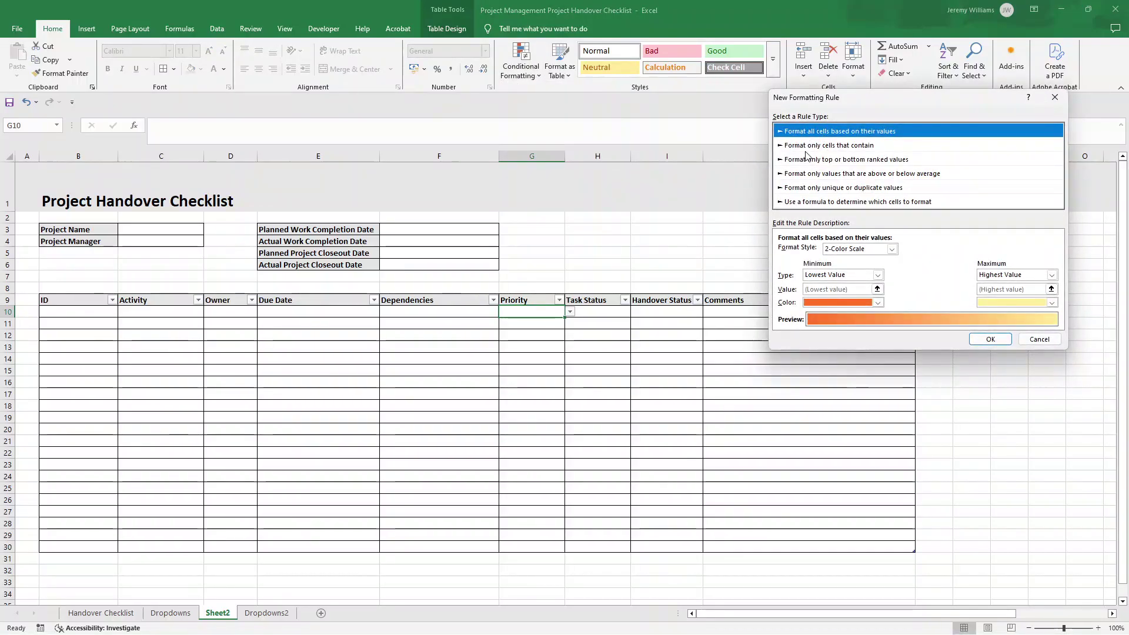
click(831, 148)
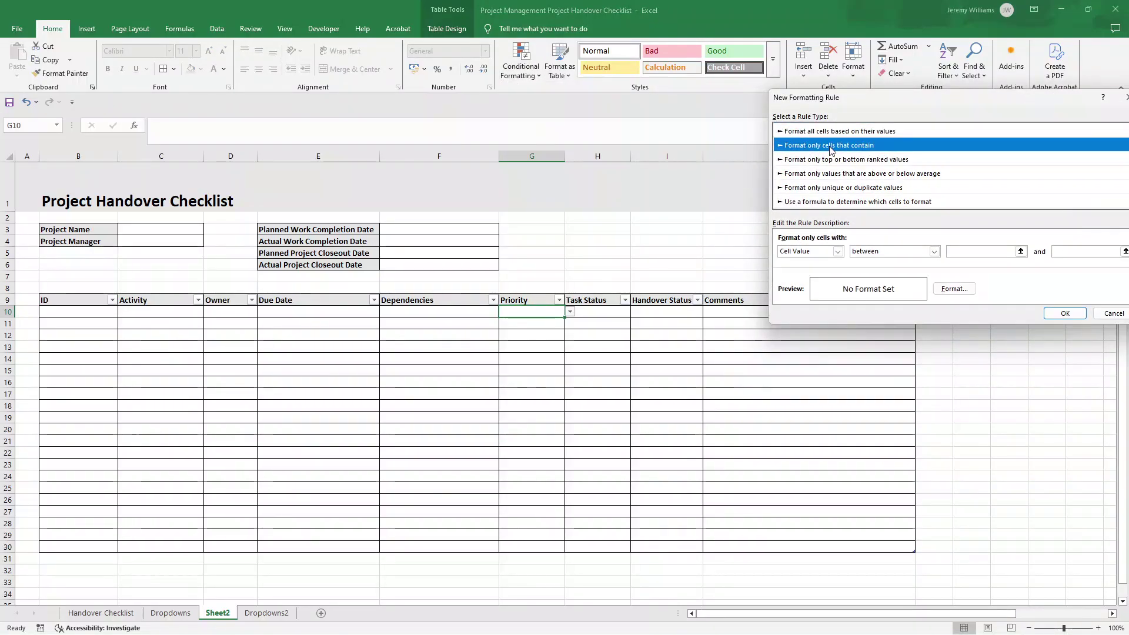
click(838, 251)
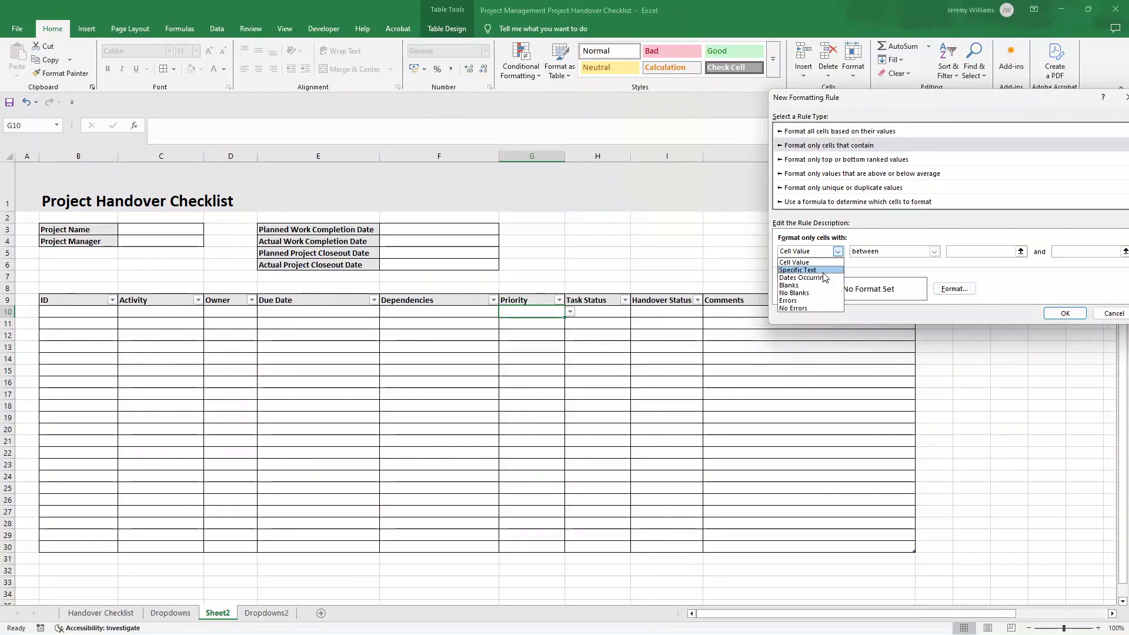
click(806, 270)
click(908, 252)
click(908, 252)
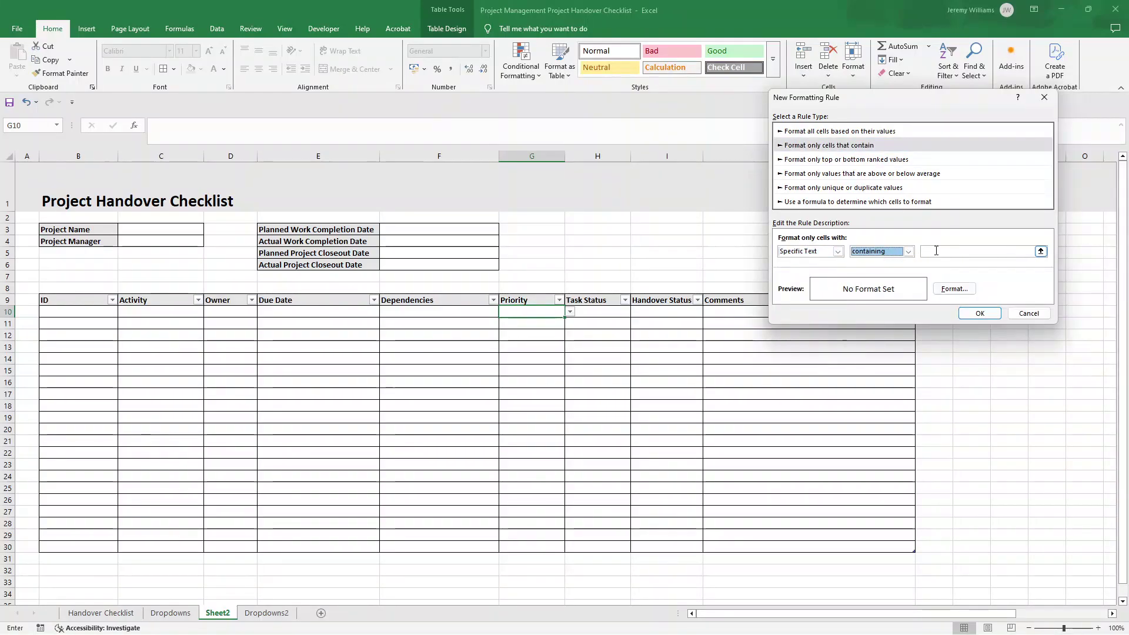
click(937, 252)
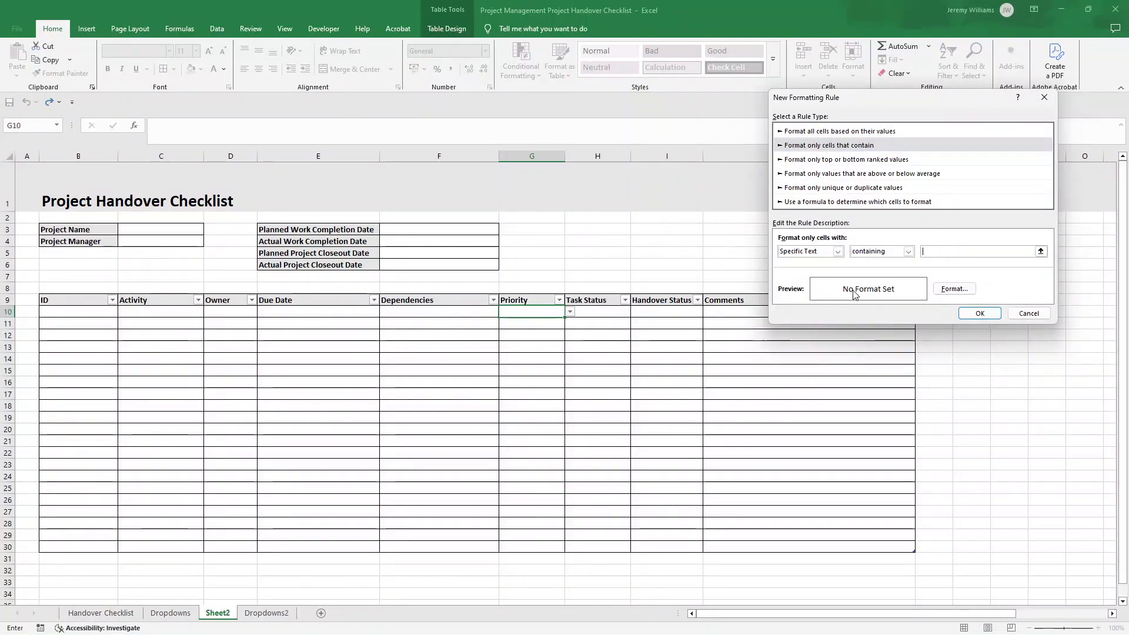
click(954, 288)
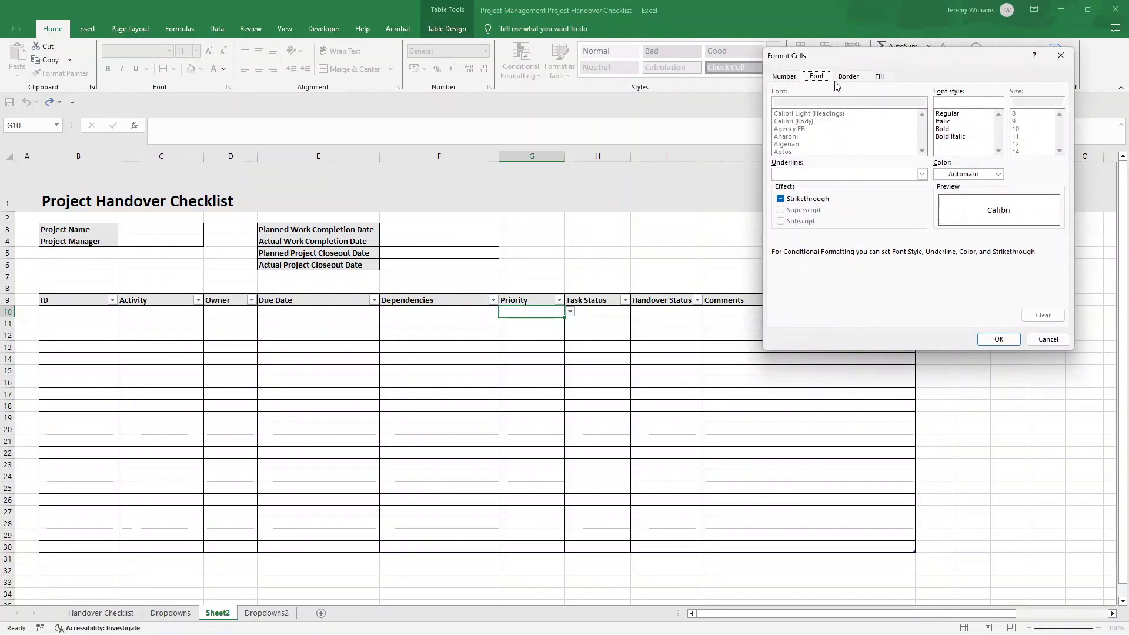
click(1048, 341)
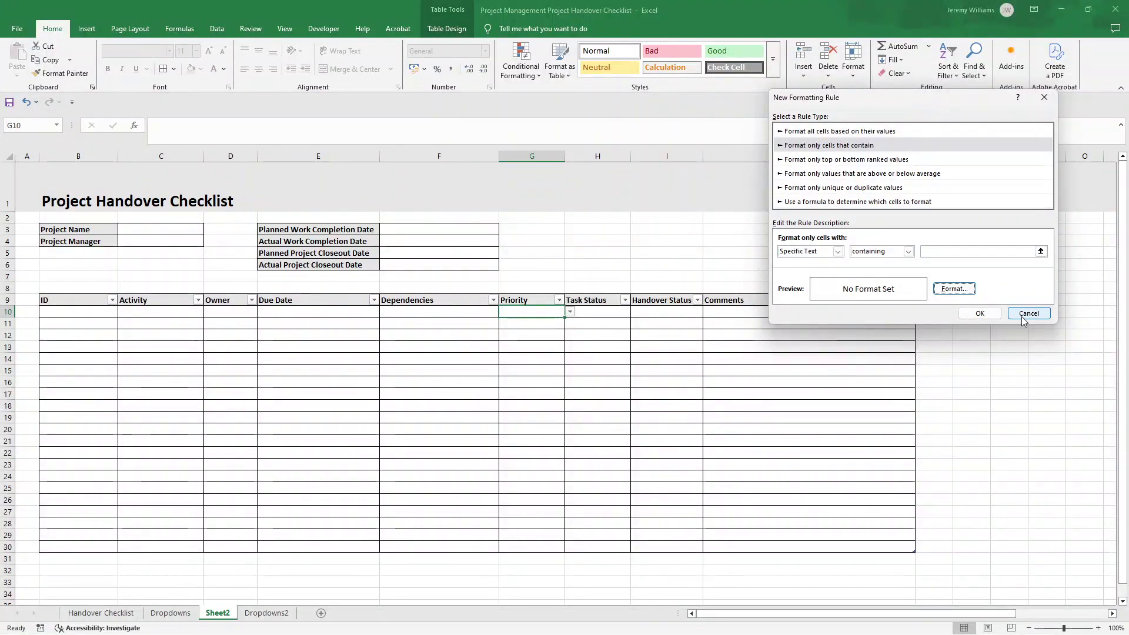
click(1028, 314)
click(613, 273)
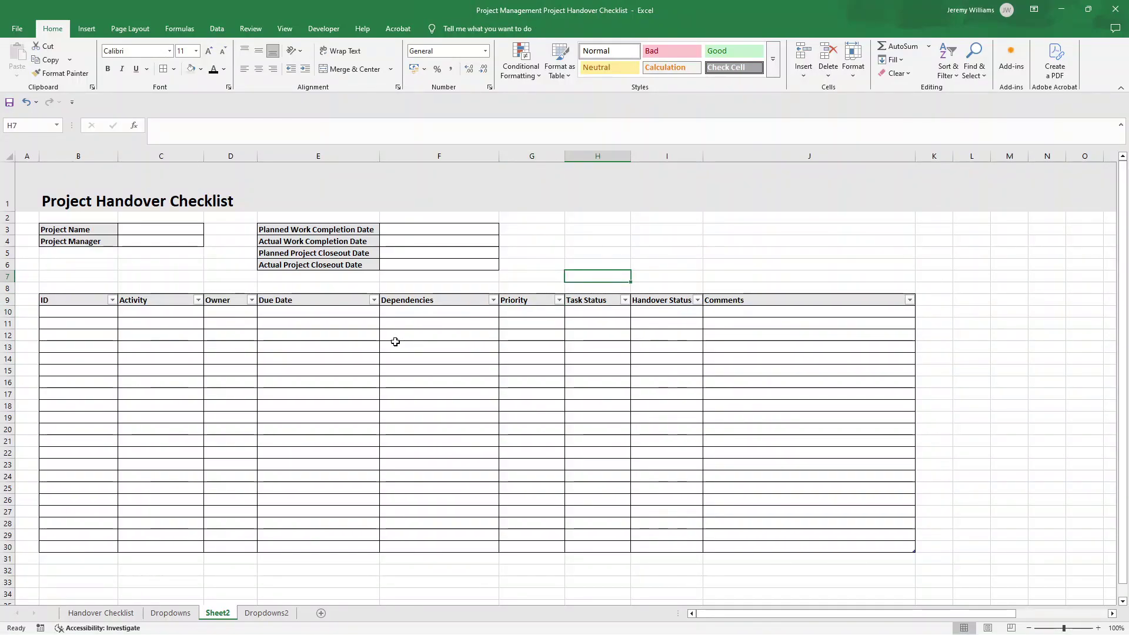
click(109, 615)
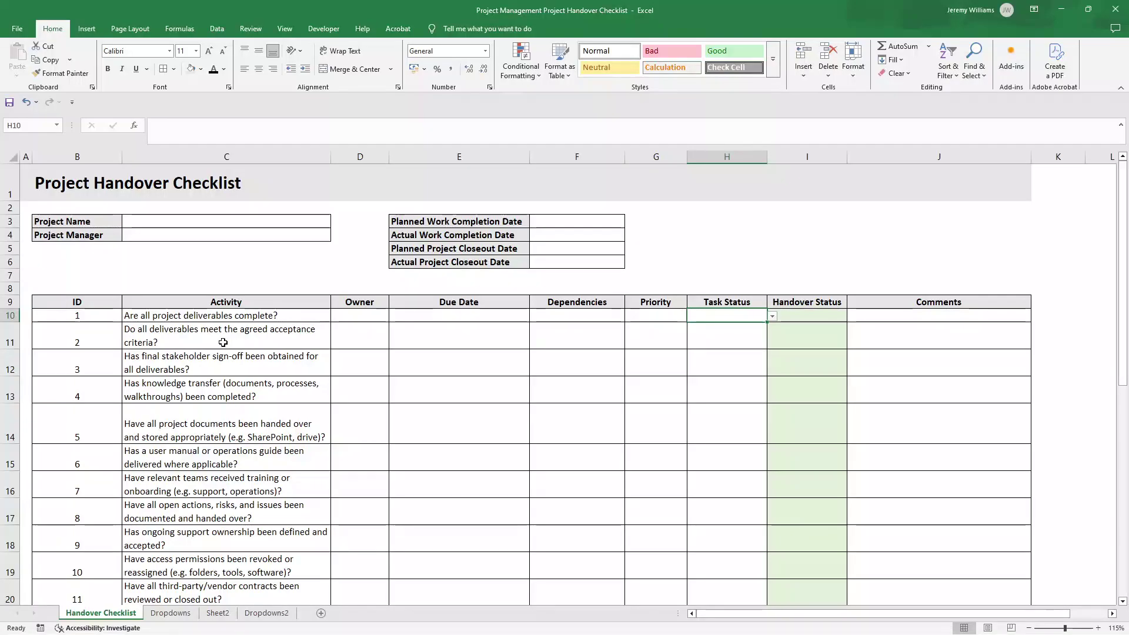
click(810, 317)
click(819, 335)
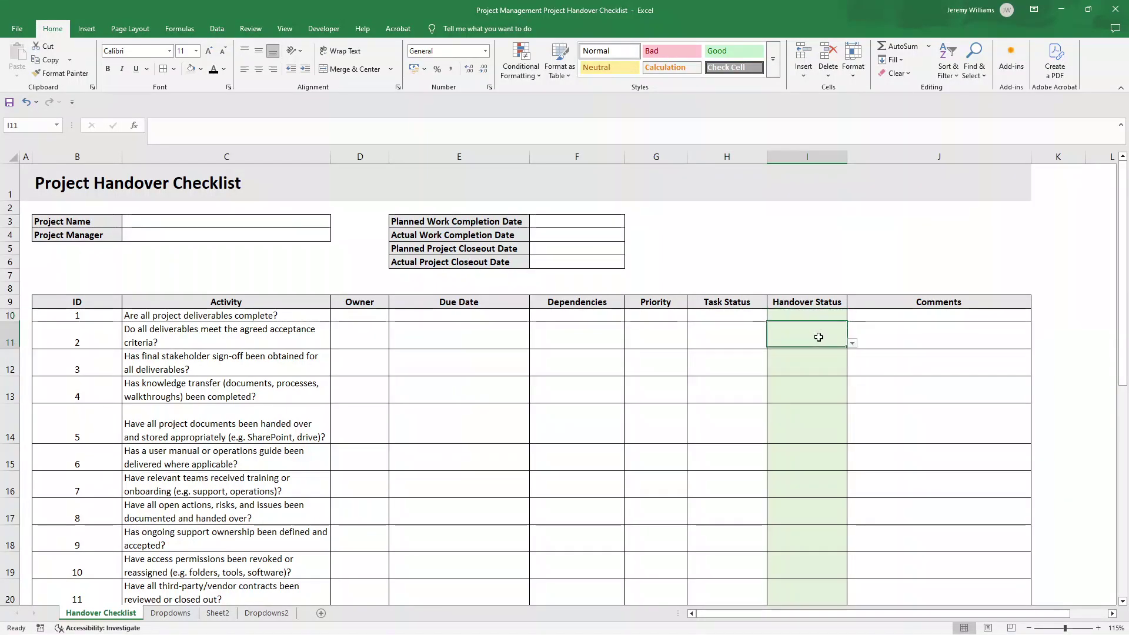
click(809, 313)
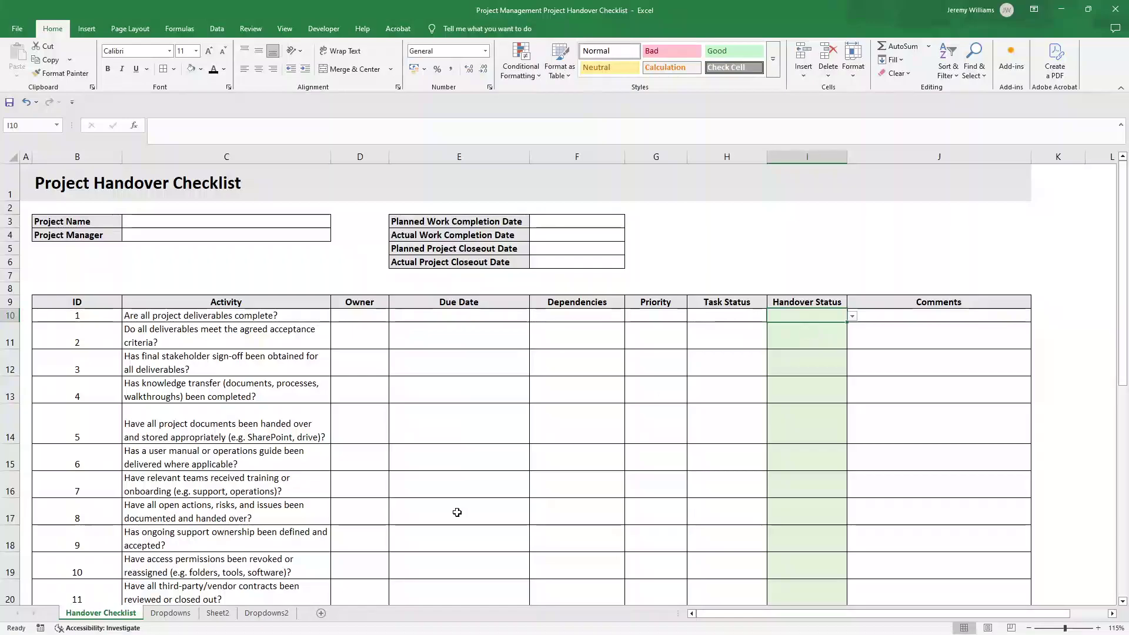
Fill Sheet2's Handover Status cells I10:I30 light green, then show the Dropdowns sheet
click(215, 615)
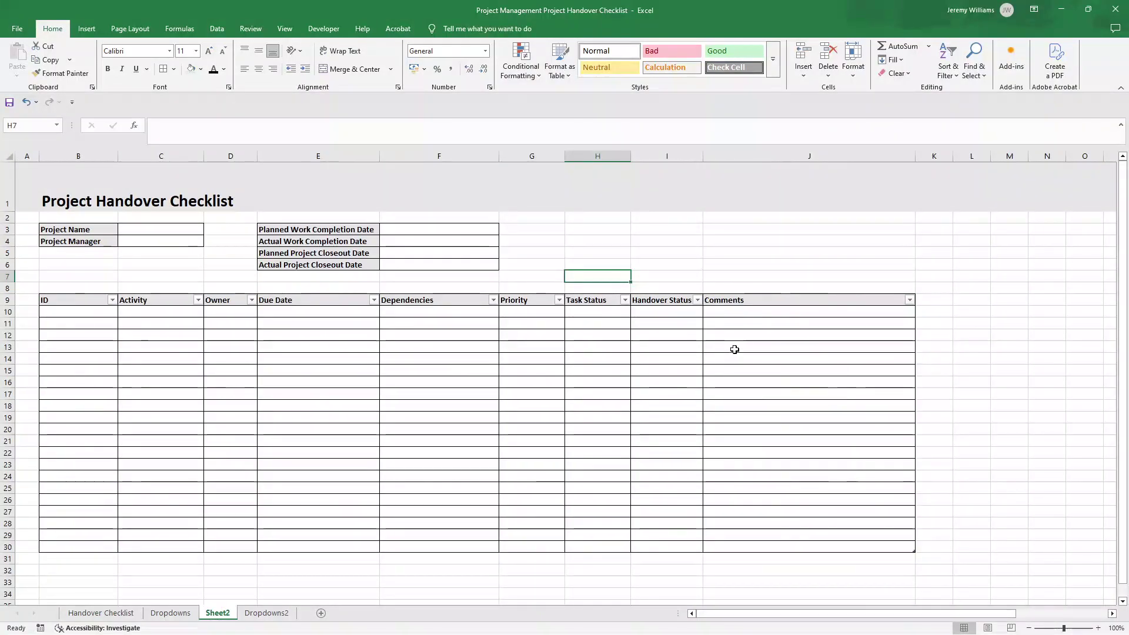
drag(693, 313, 691, 539)
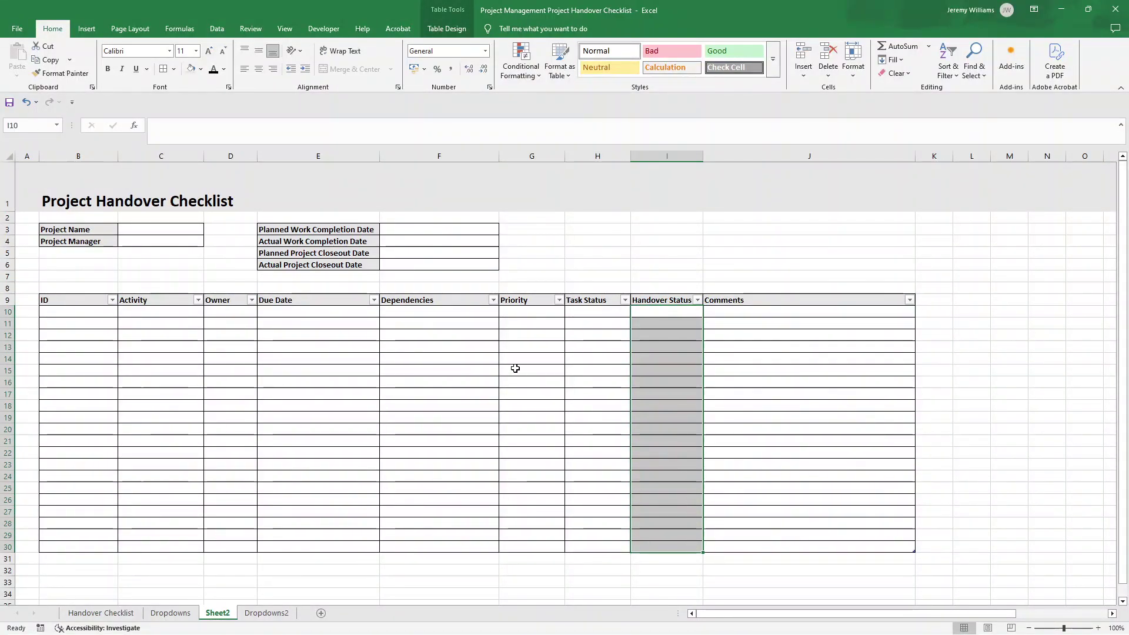
click(697, 311)
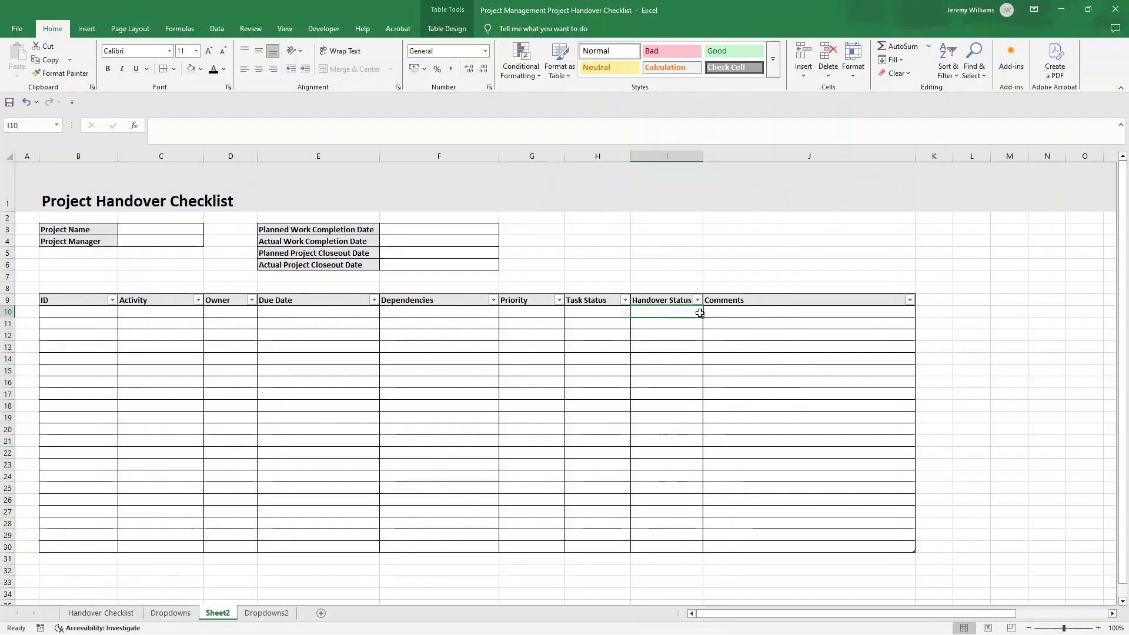
drag(664, 542, 655, 315)
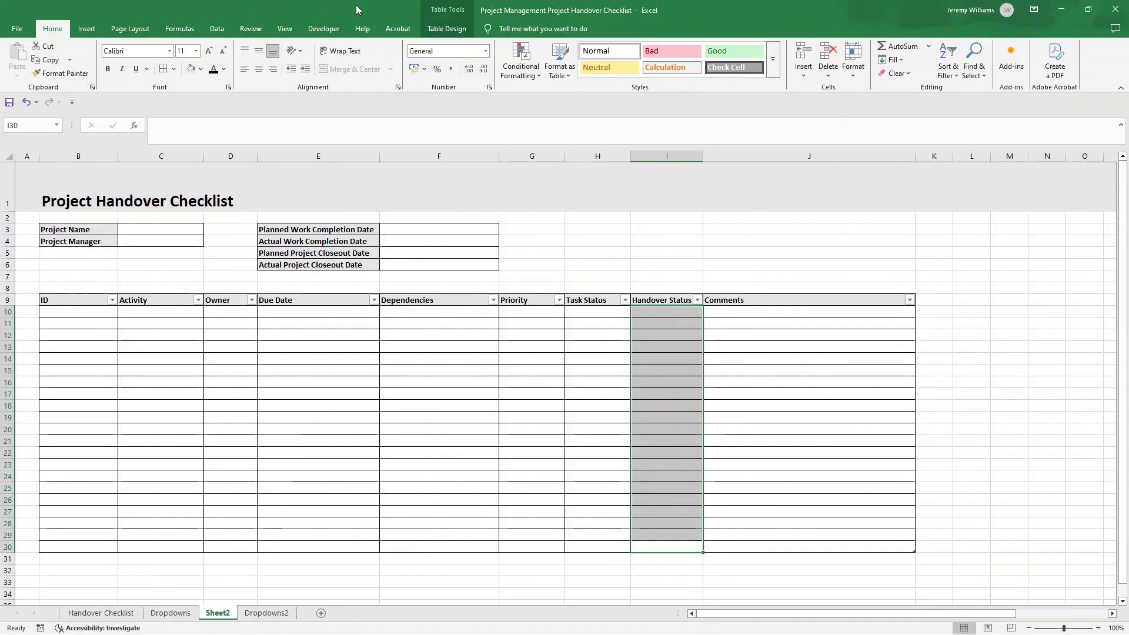
click(201, 69)
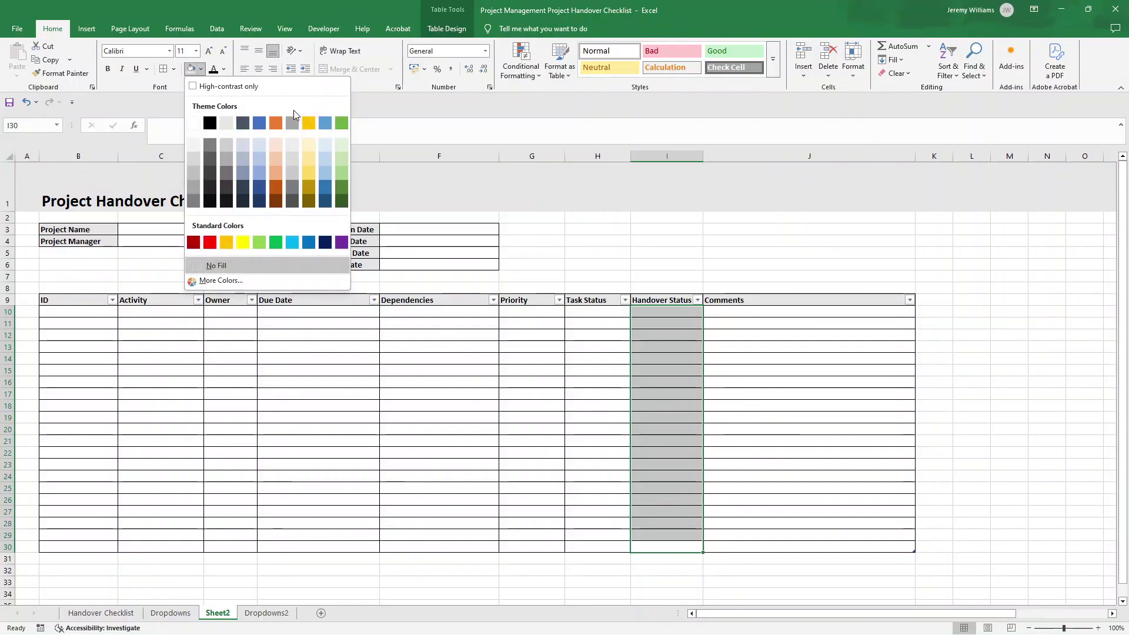
click(344, 142)
click(660, 316)
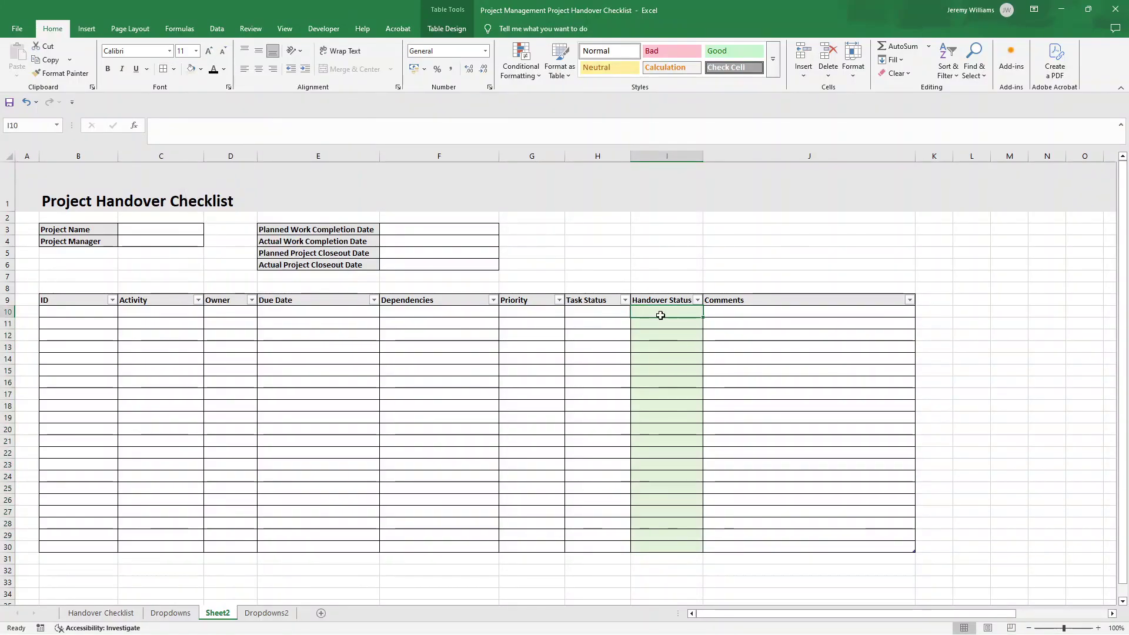
click(170, 612)
Back on Sheet2, select Handover Status header I9 and display the Developer ribbon commands
drag(183, 192, 185, 250)
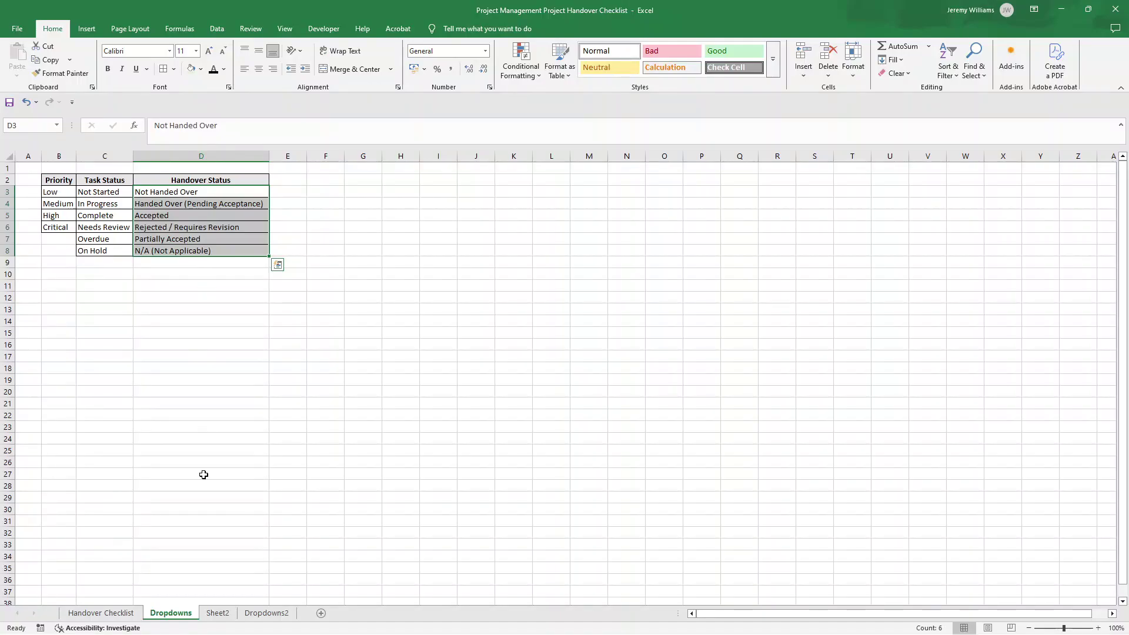
click(217, 615)
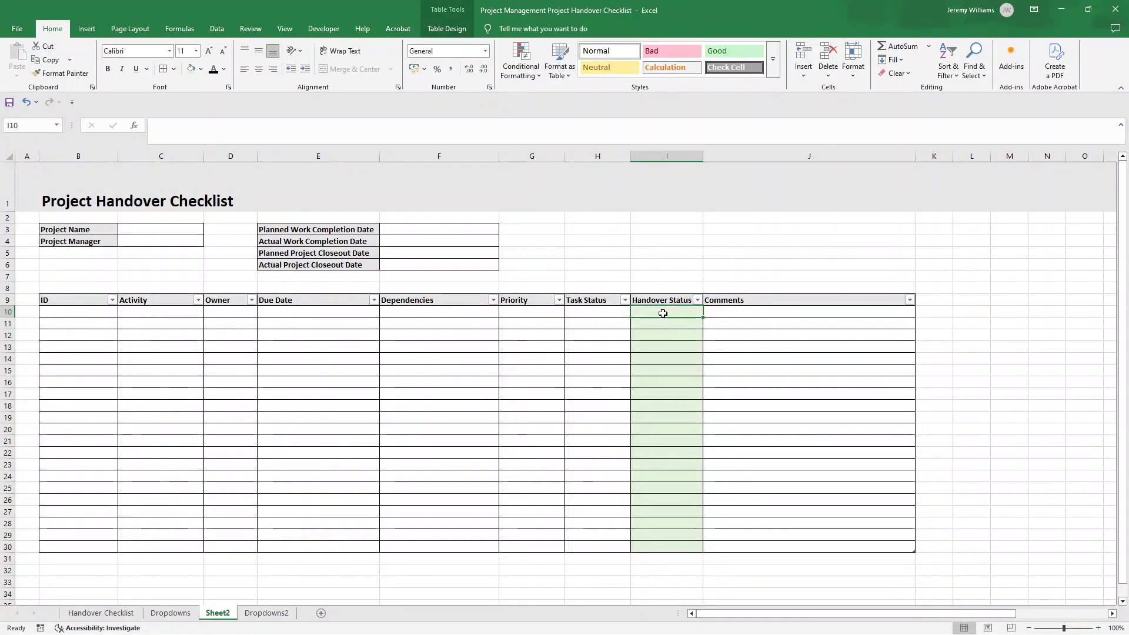
drag(668, 550, 668, 315)
click(680, 316)
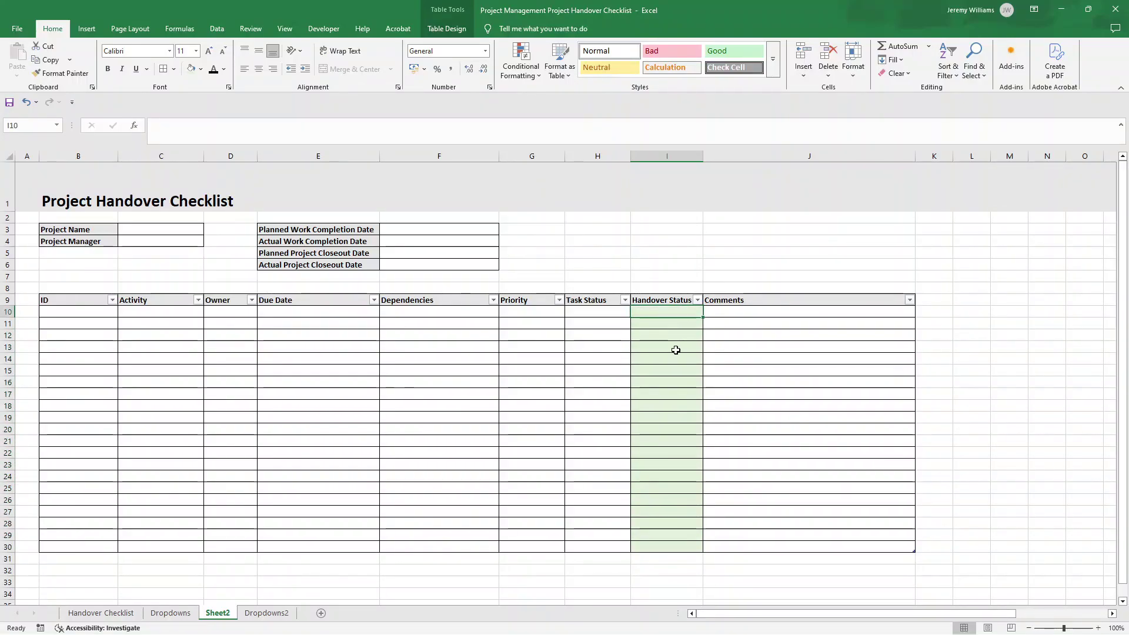
click(663, 303)
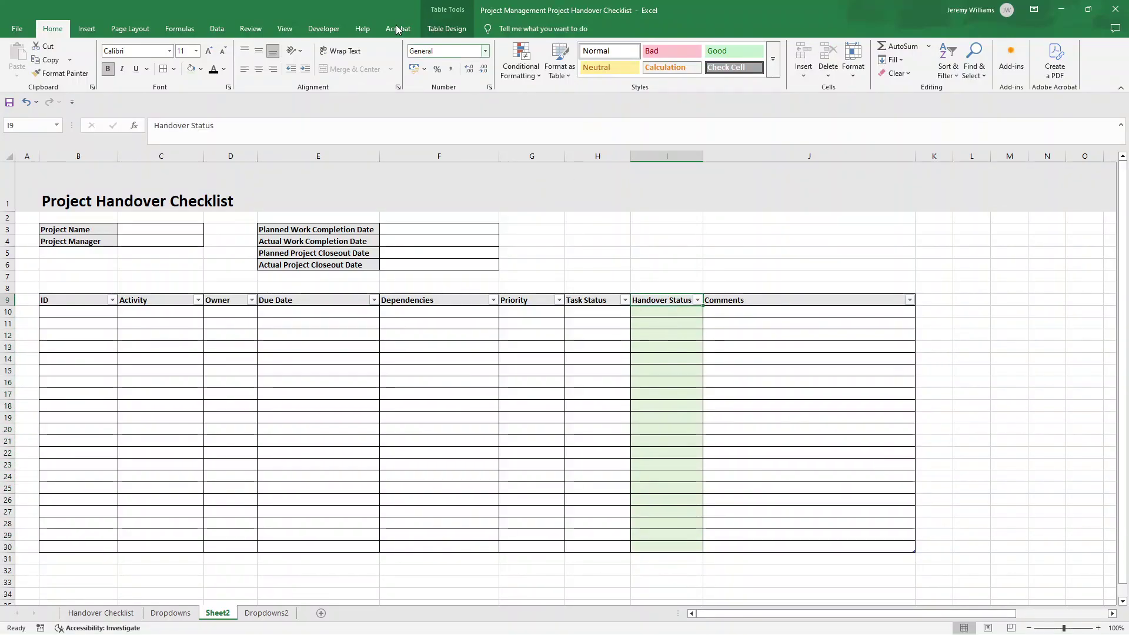
click(318, 32)
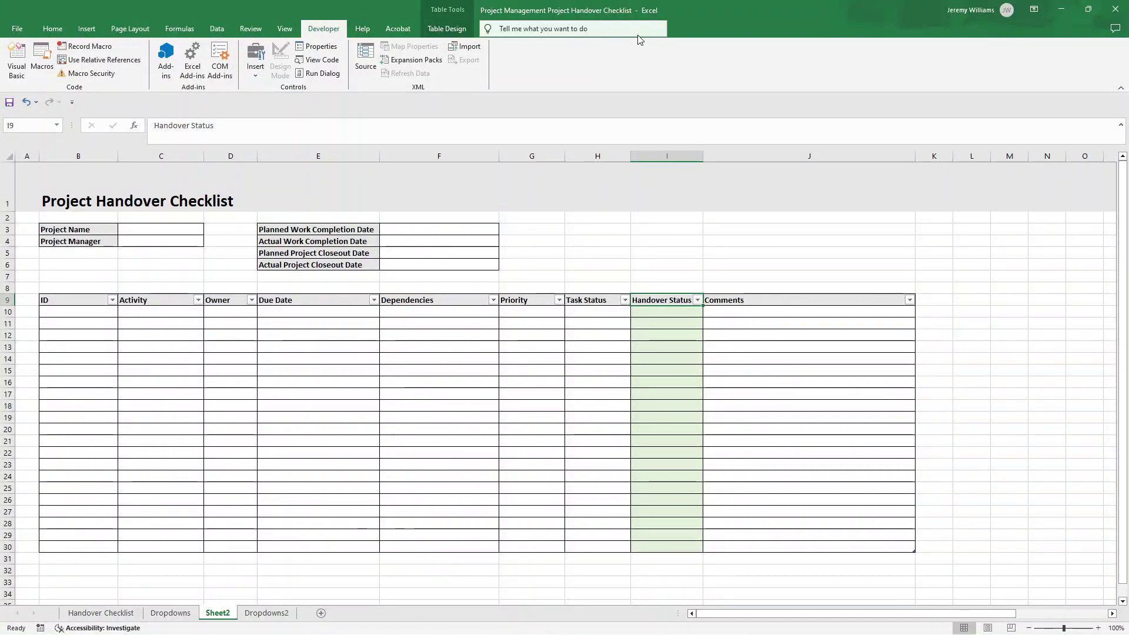
right_click(675, 33)
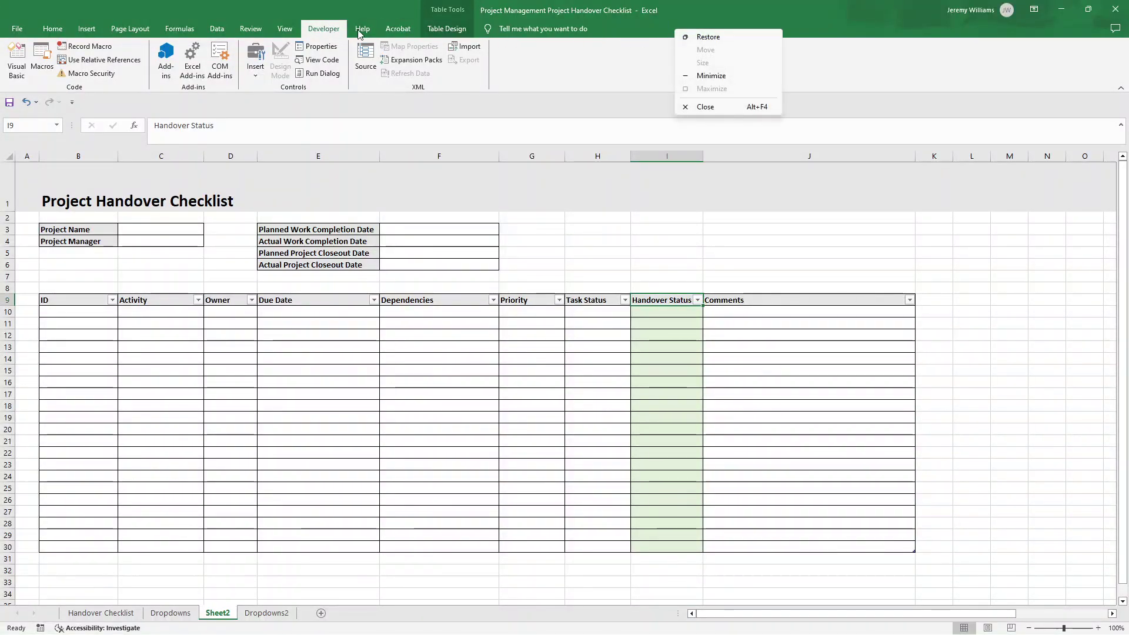
right_click(508, 77)
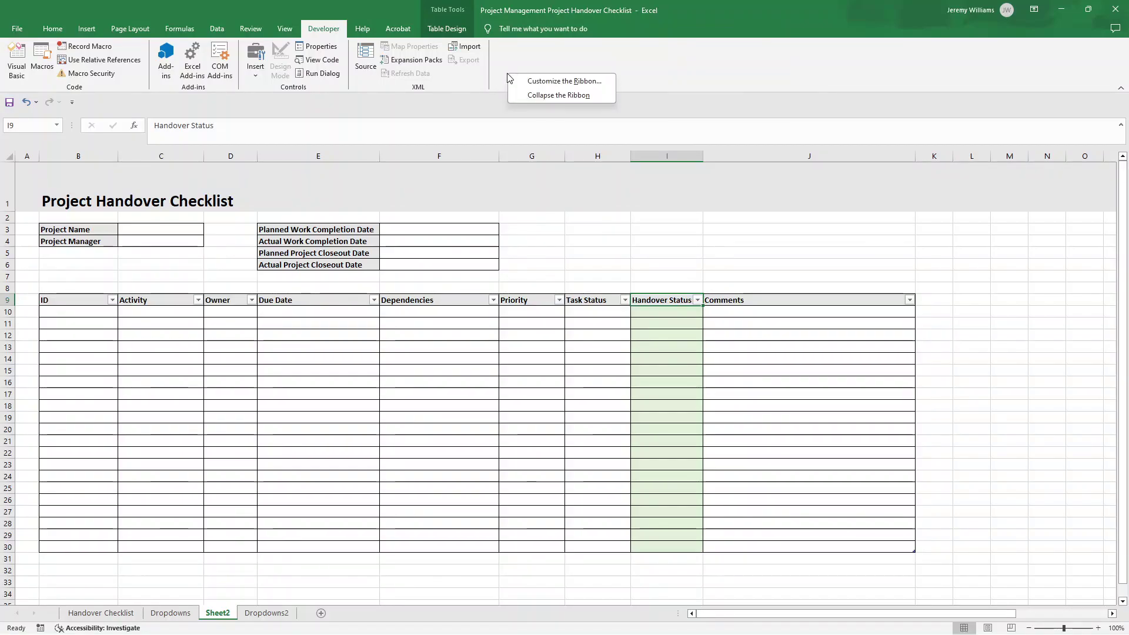
click(547, 81)
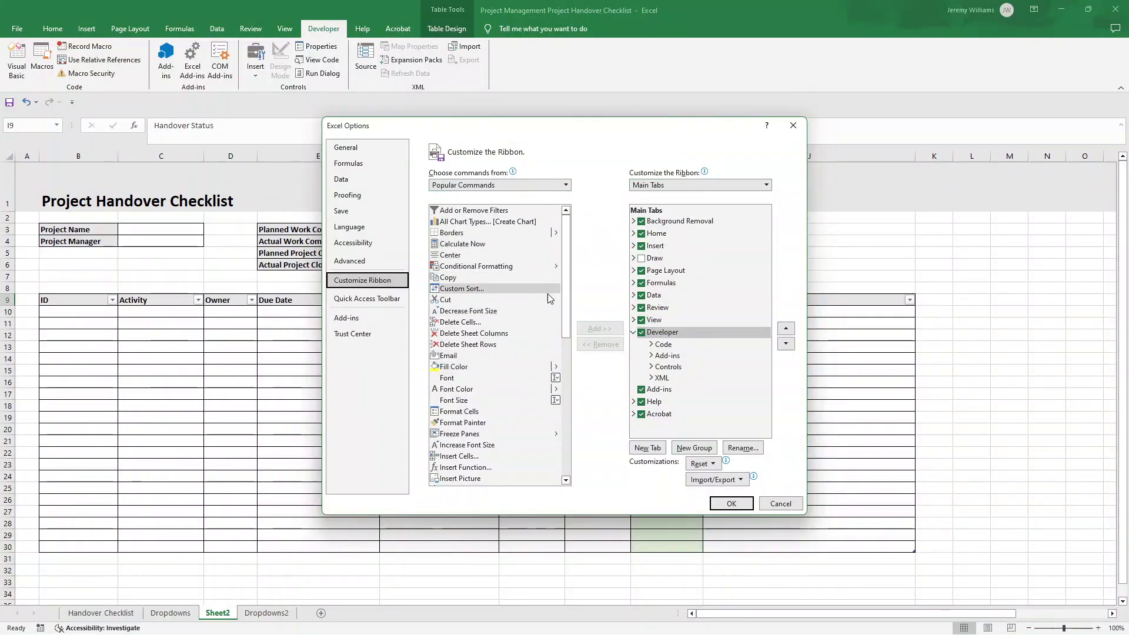
click(456, 322)
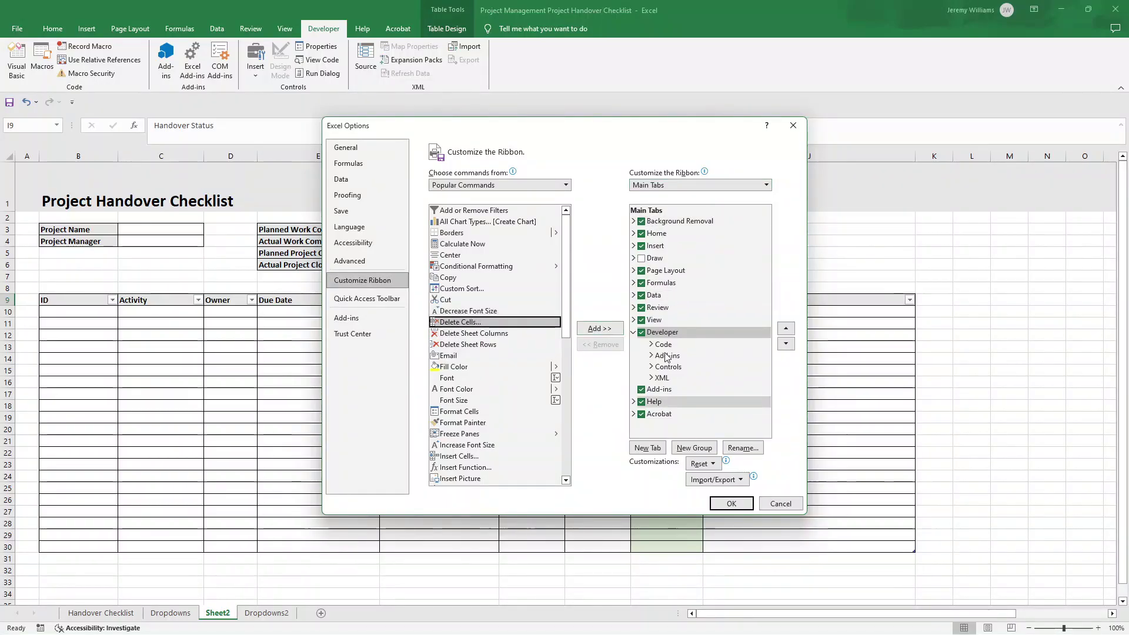
click(780, 504)
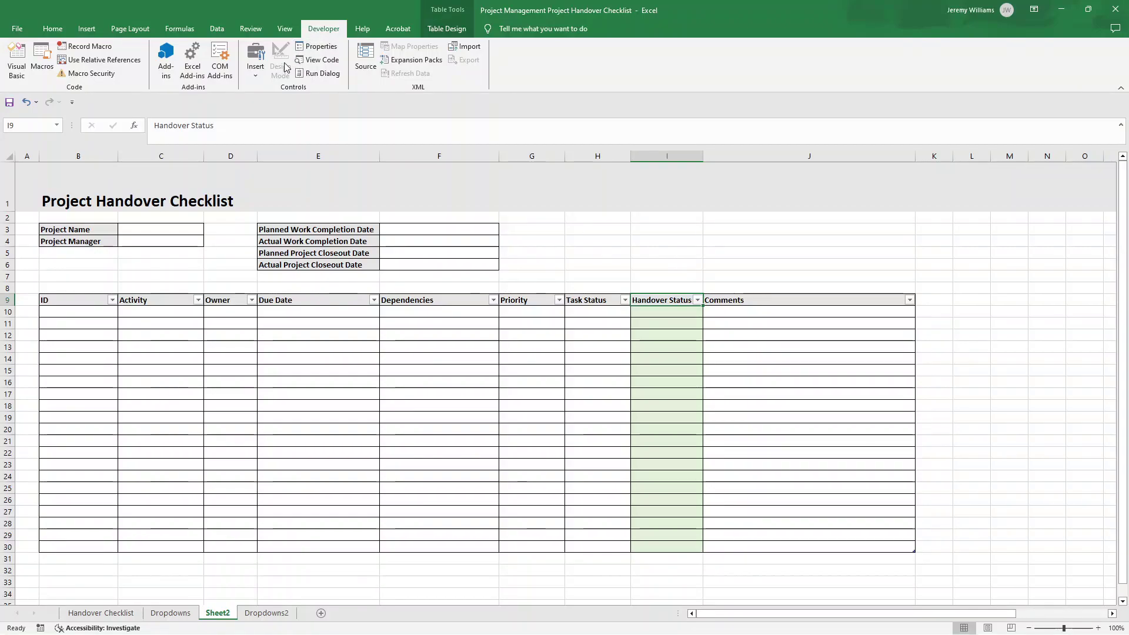
Draw a Form Control check box inside cell I10 of Sheet2
click(262, 76)
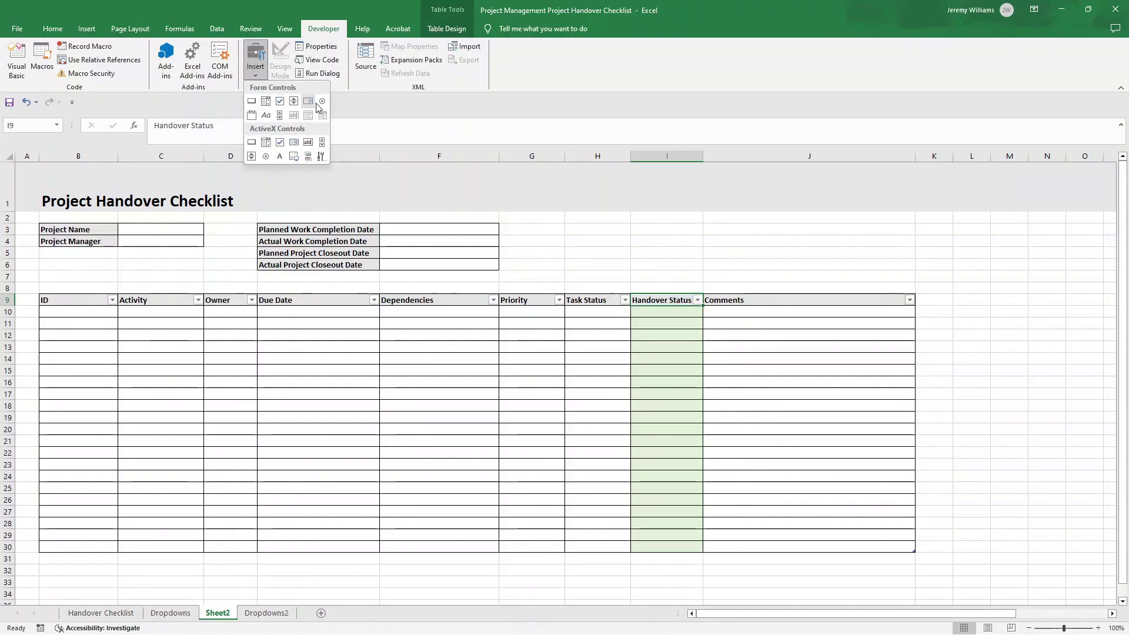
click(279, 103)
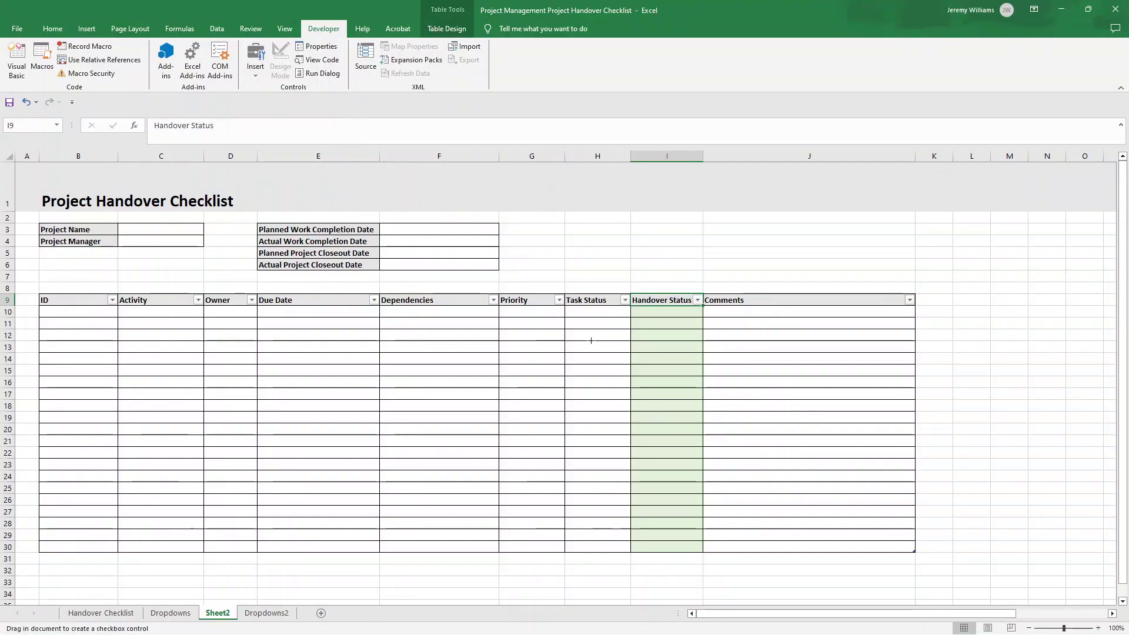
drag(660, 309, 681, 321)
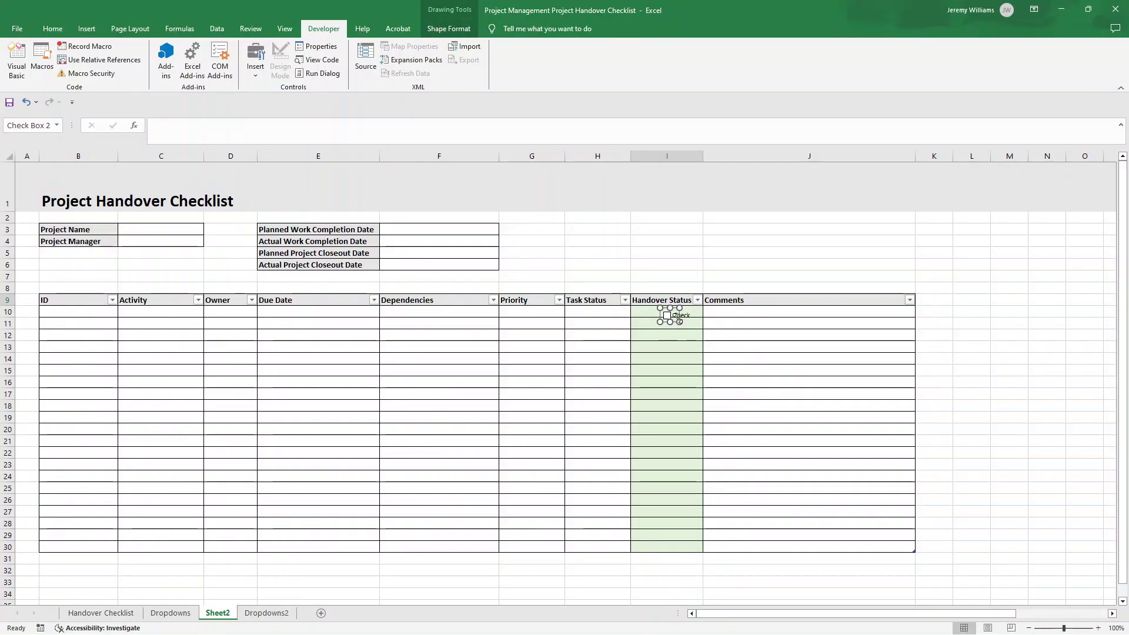
drag(679, 315, 675, 311)
Delete the check box's label text so it shows no caption, leaving I10 selected
right_click(675, 314)
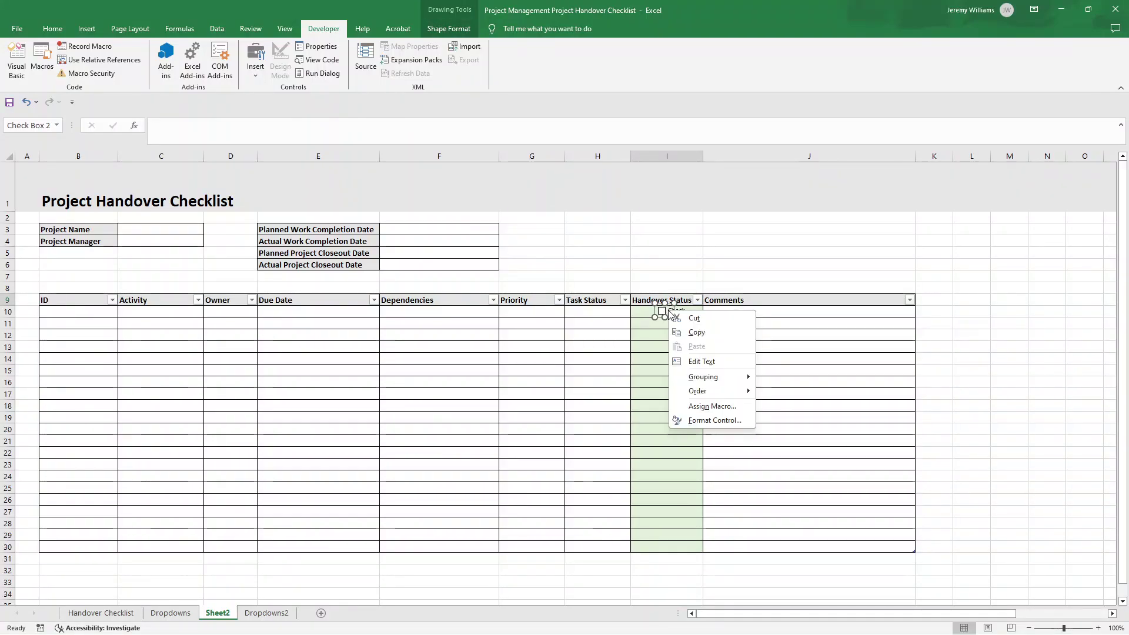
click(717, 362)
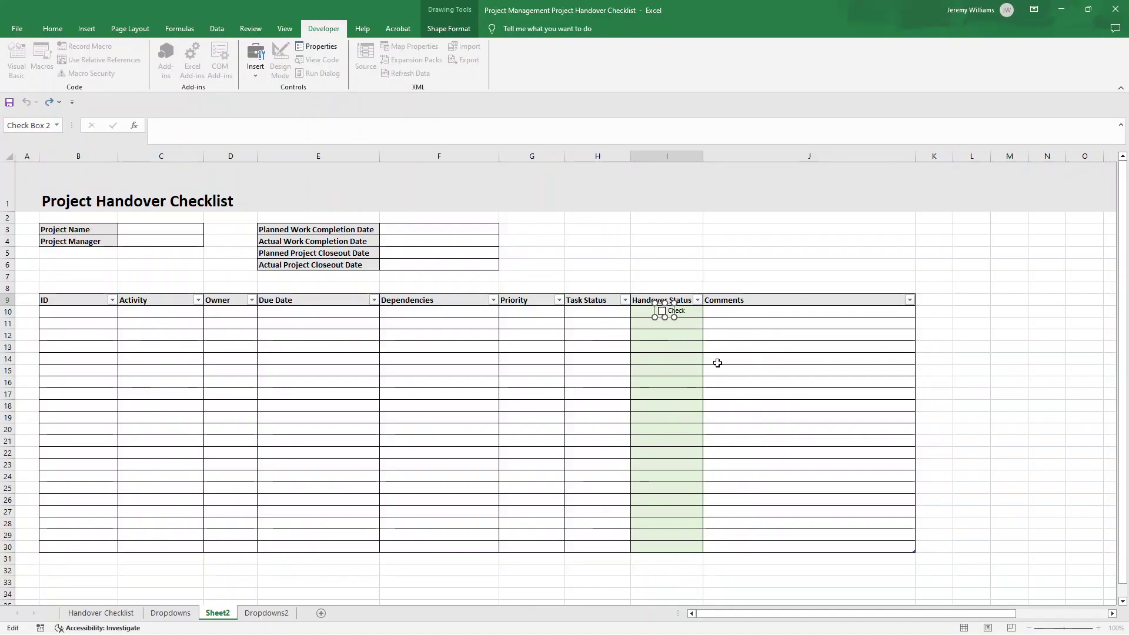
key(Delete)
key(Delete)
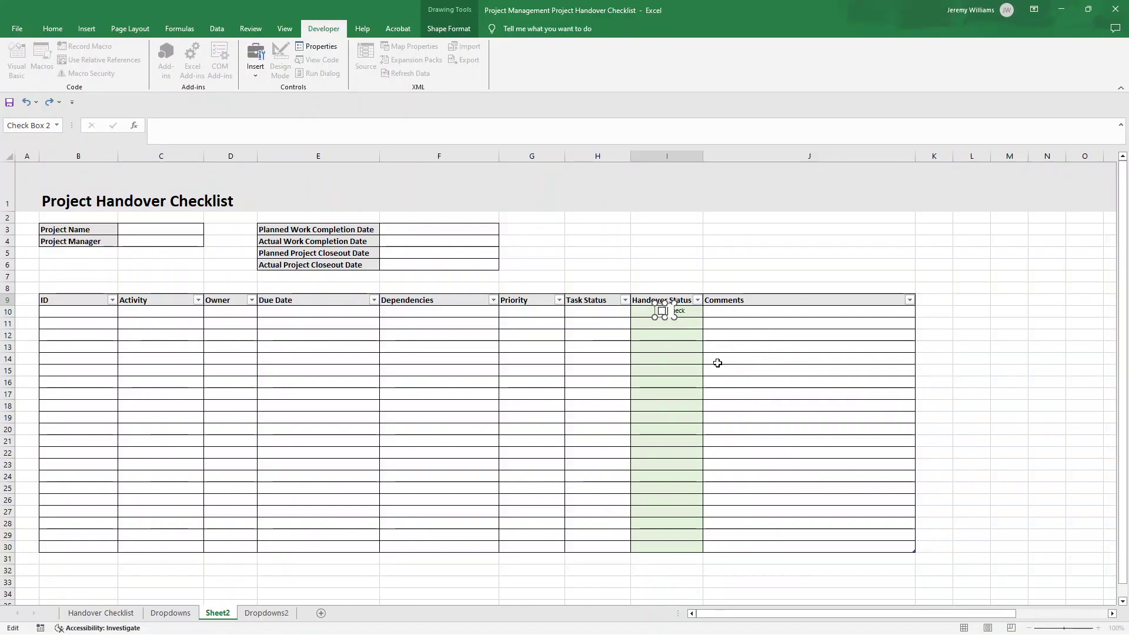
click(714, 250)
right_click(677, 316)
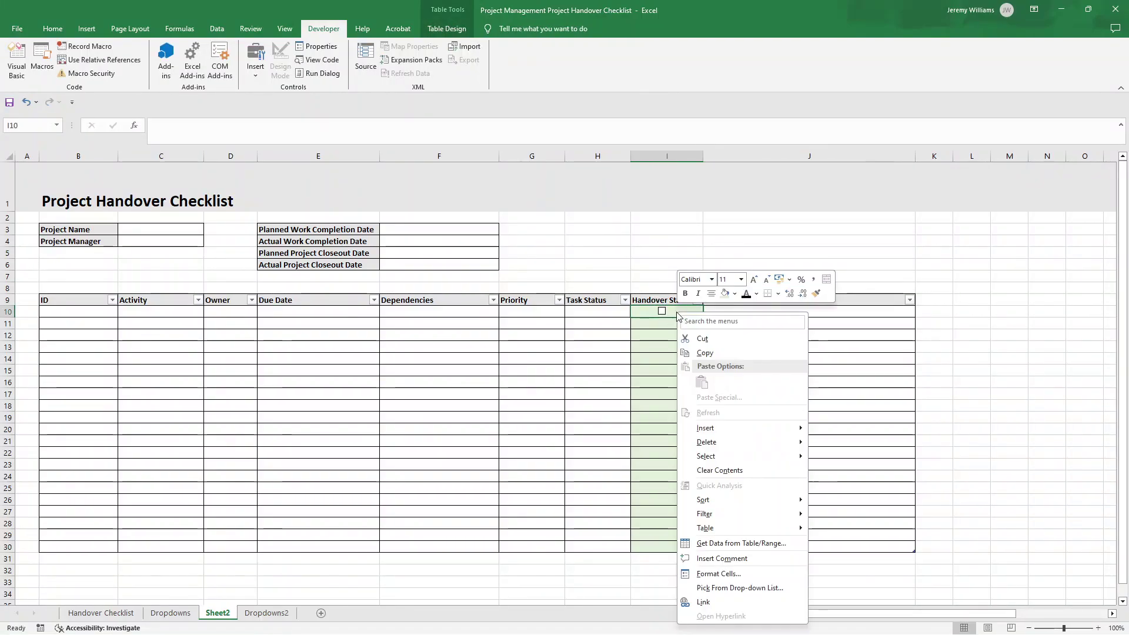
right_click(662, 311)
key(Escape)
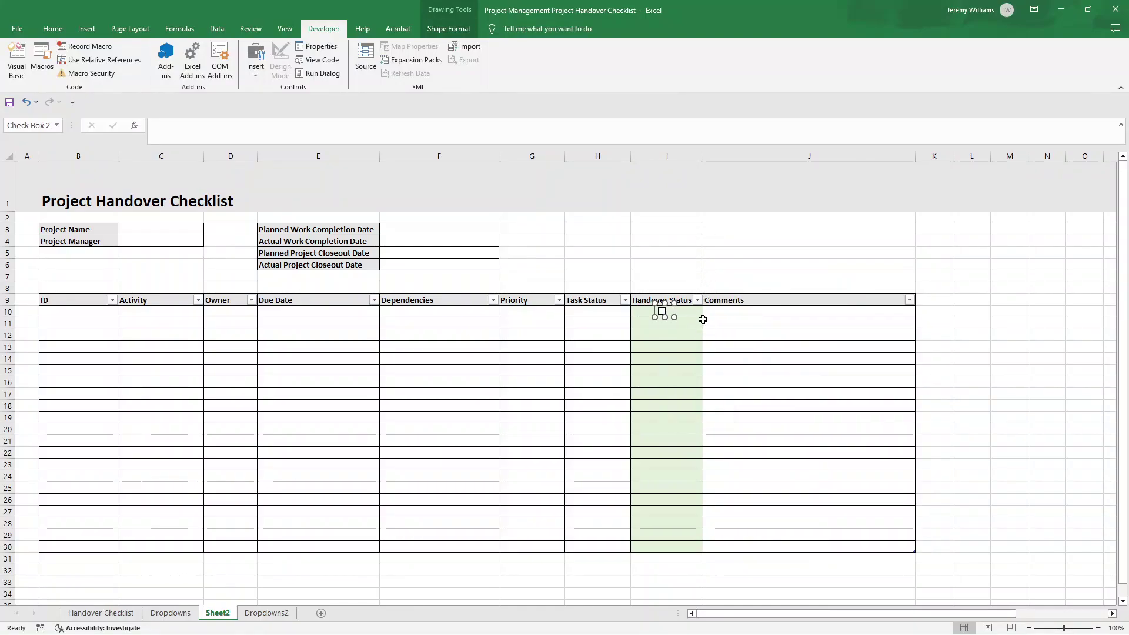
key(Escape)
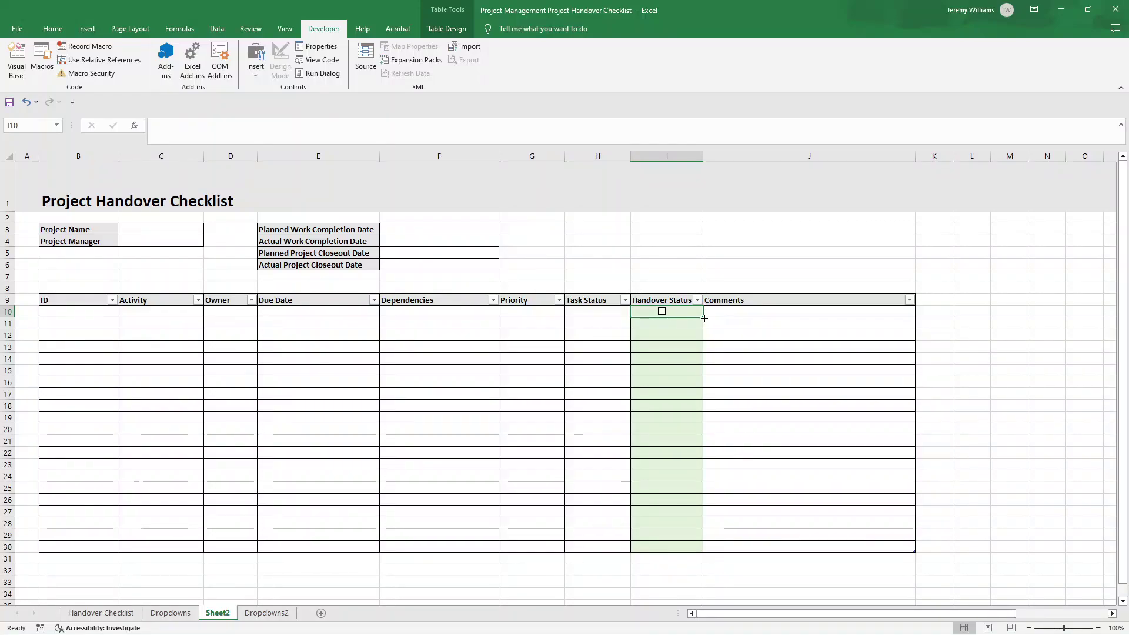
Fill the check box down to I30, confirm they toggle and leave unchecked, then show Handover Checklist
drag(704, 318, 704, 550)
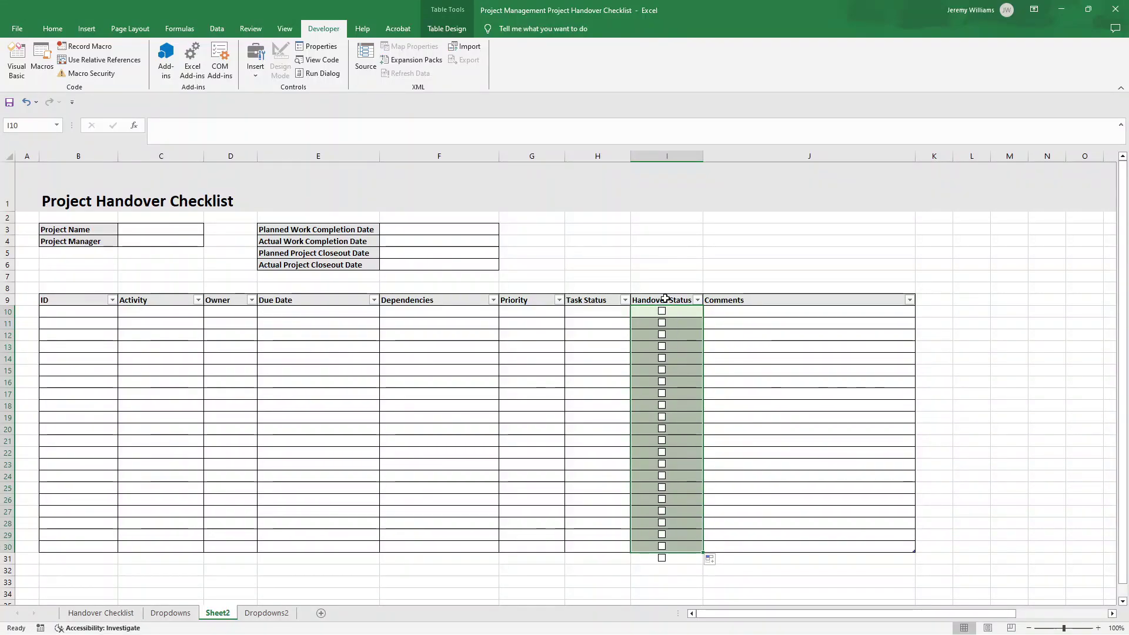
click(662, 311)
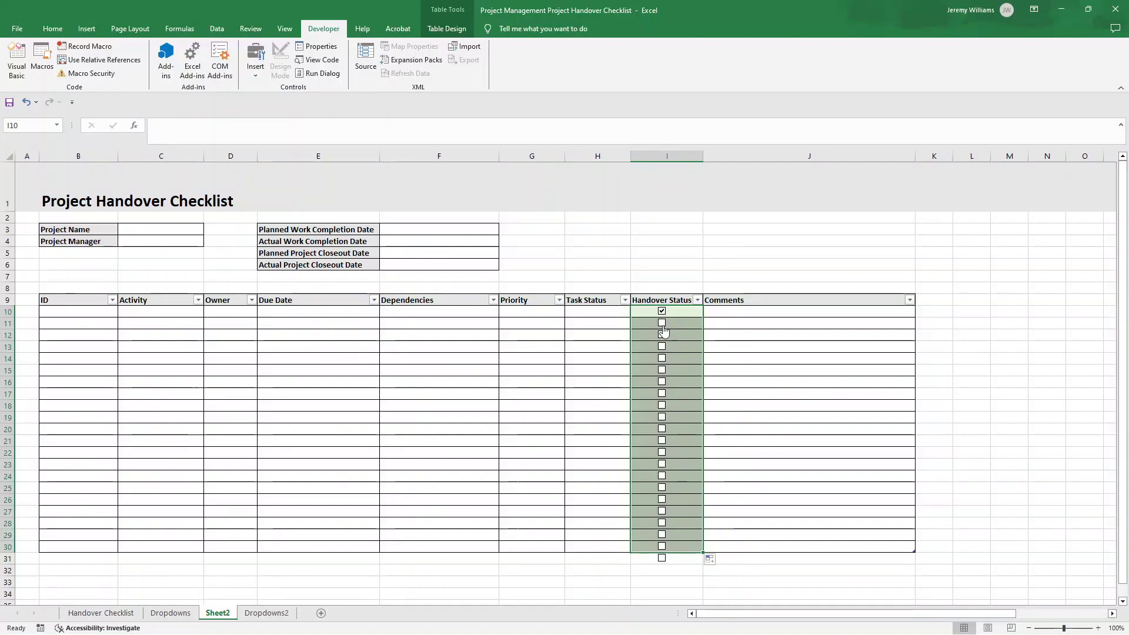
click(662, 347)
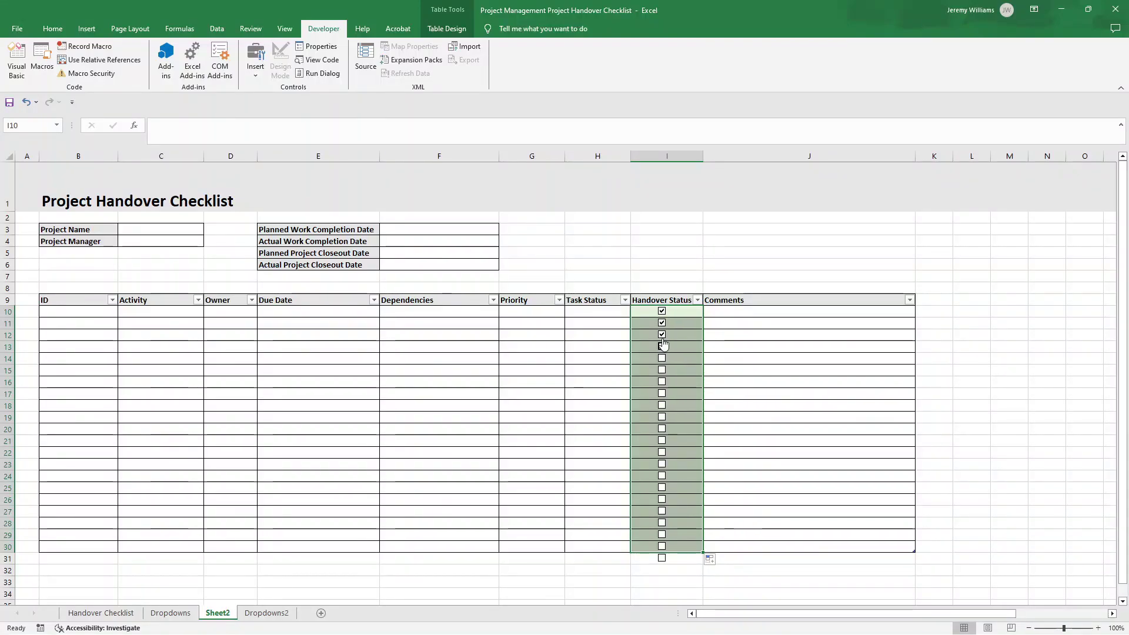
click(663, 335)
click(662, 312)
click(662, 347)
click(106, 617)
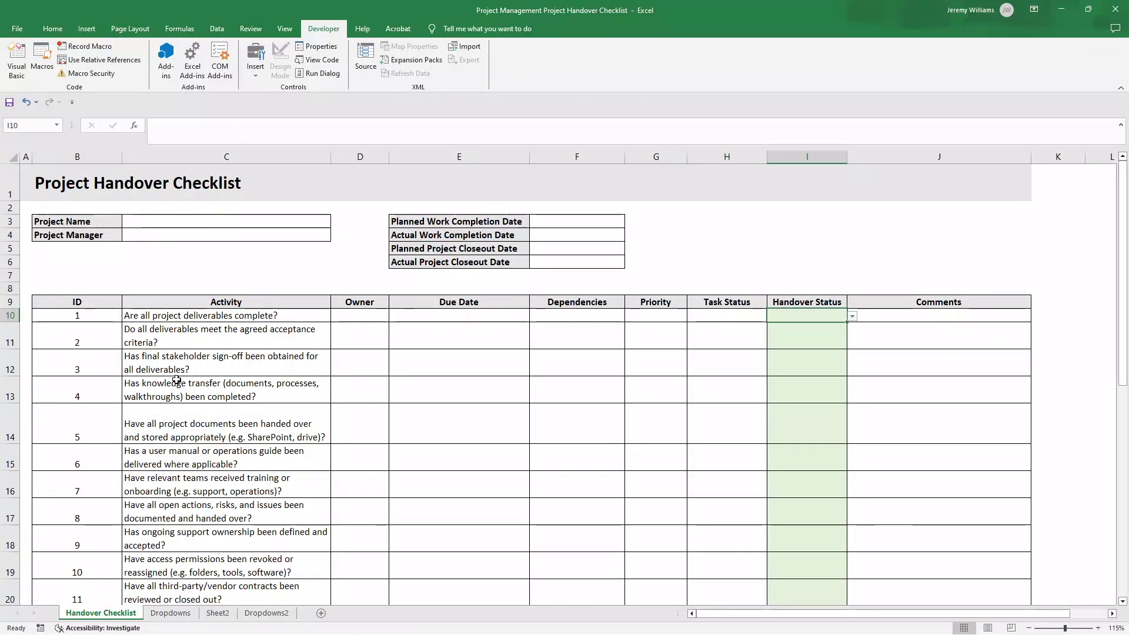
click(215, 317)
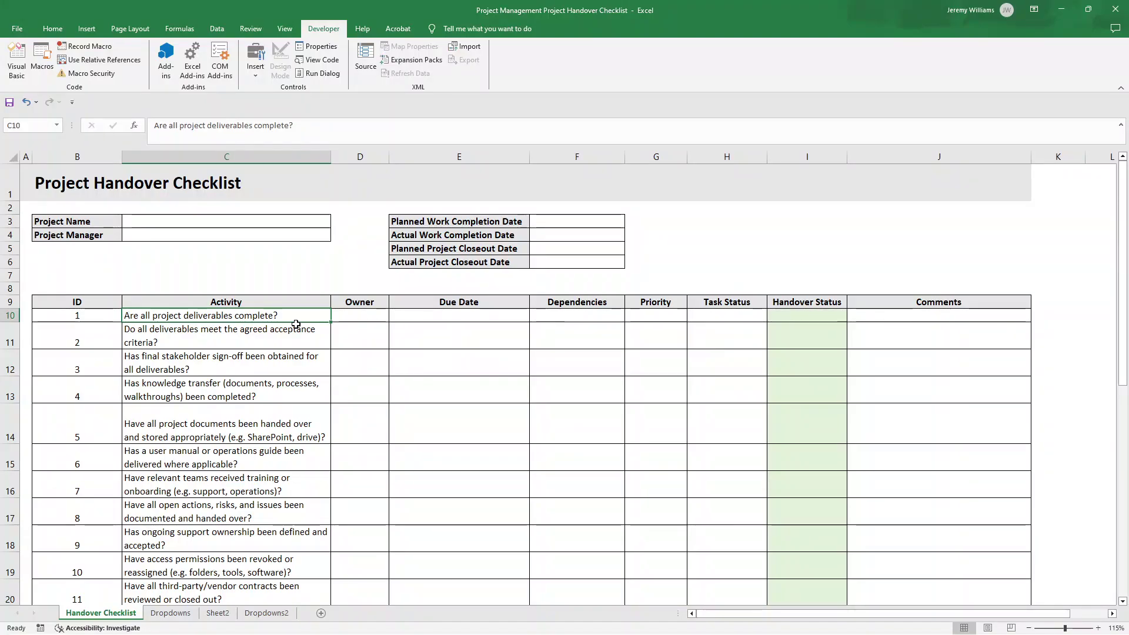
click(283, 334)
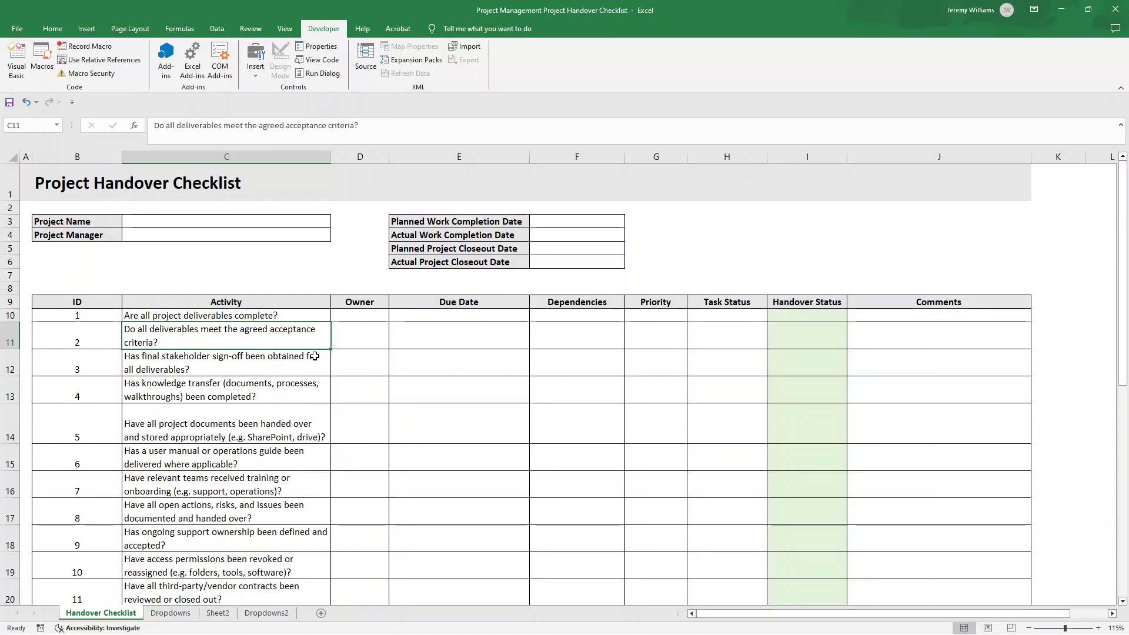
scroll(315, 357, down, 1)
click(277, 301)
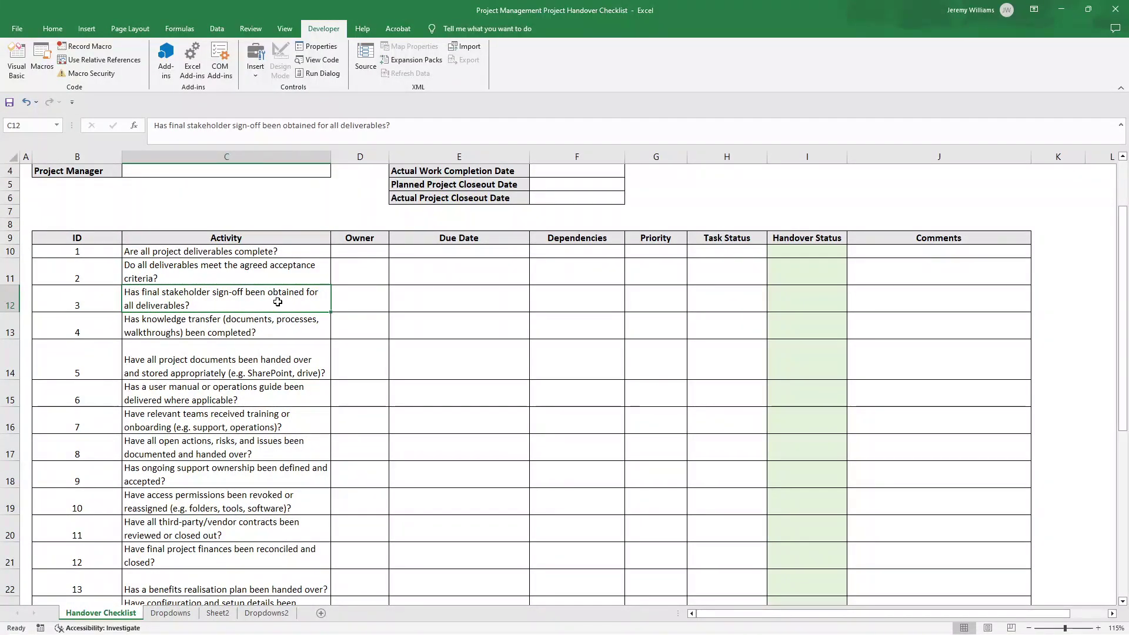
click(285, 327)
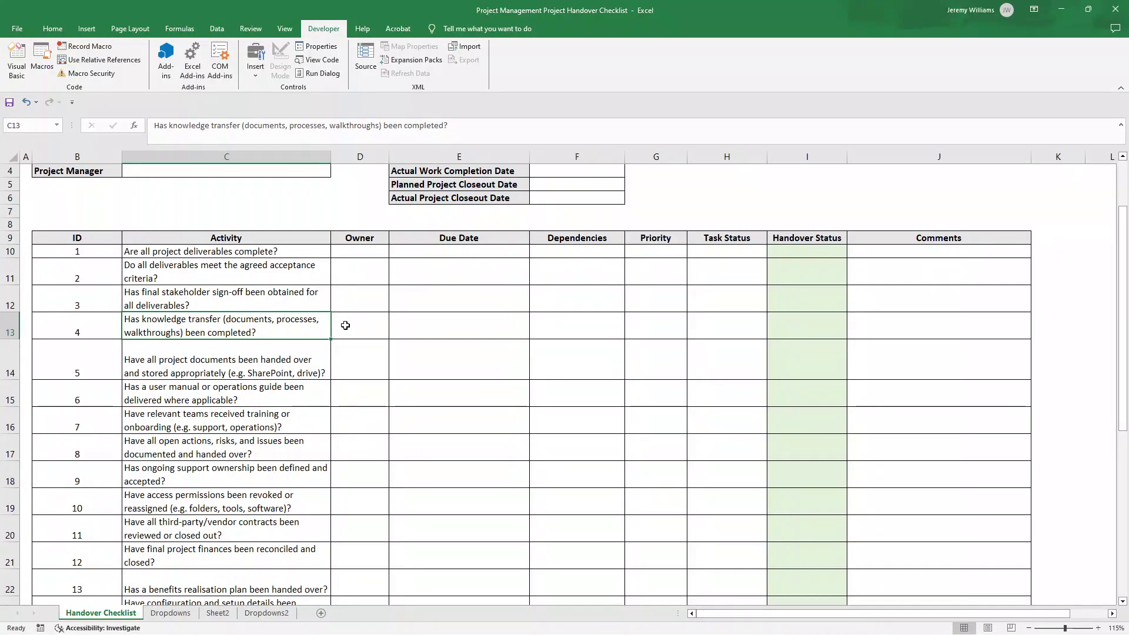
scroll(343, 323, down, 1)
click(328, 318)
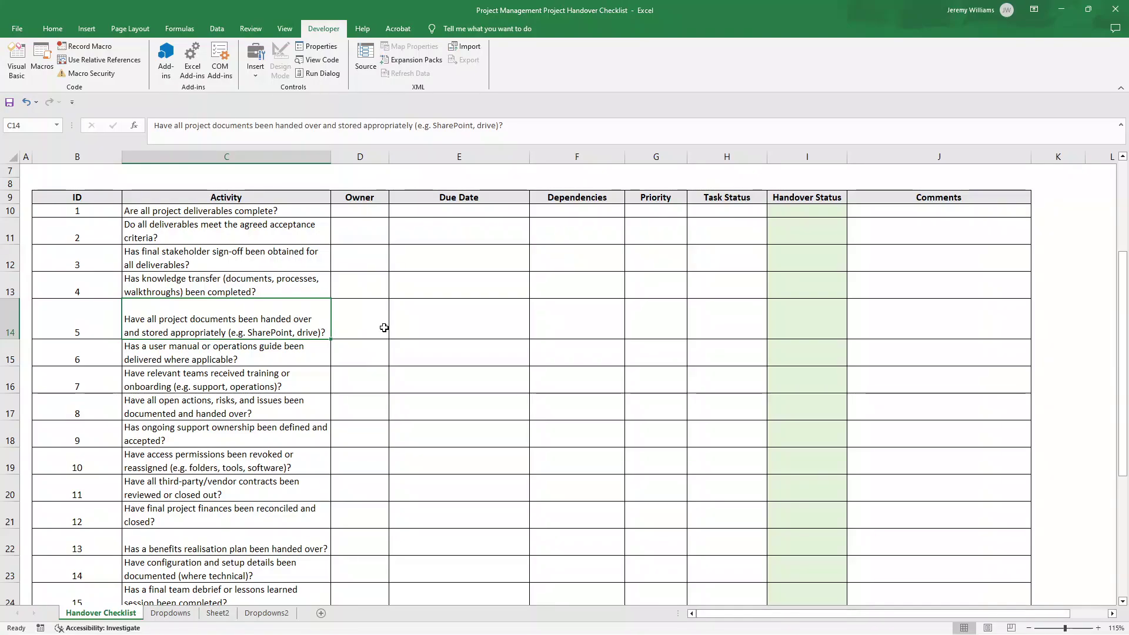
scroll(384, 328, down, 1)
key(Down)
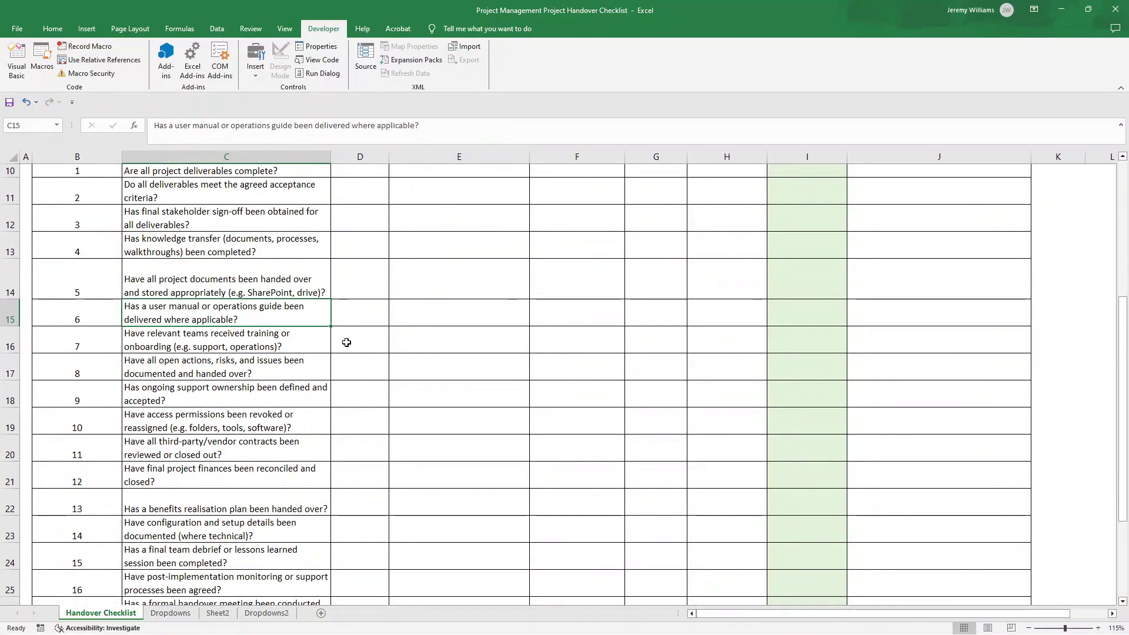
scroll(346, 343, down, 2)
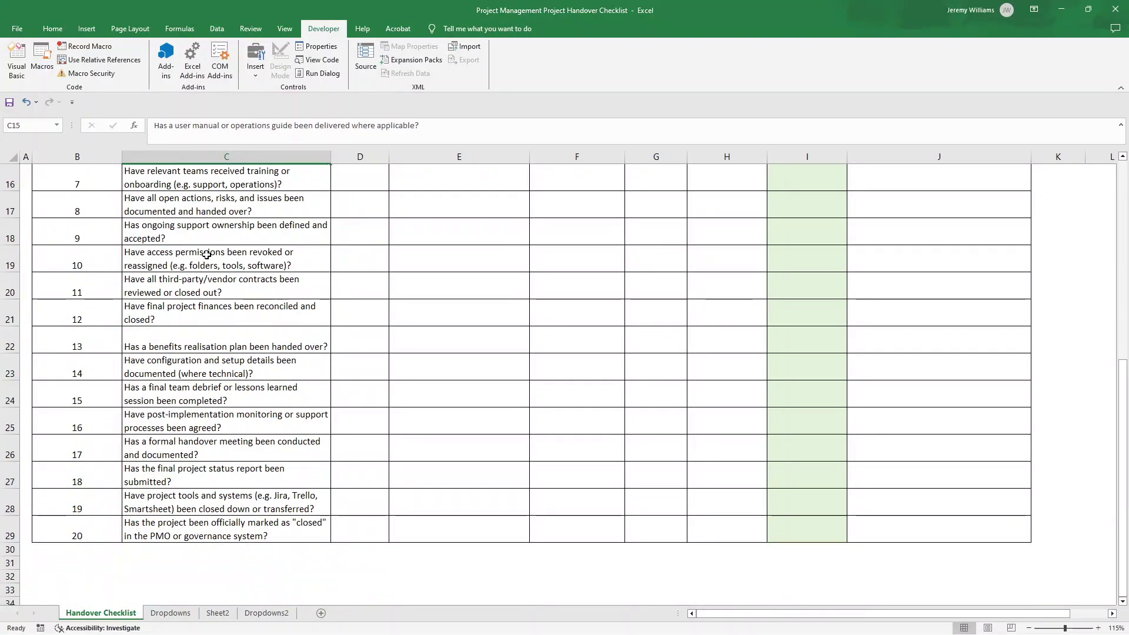
scroll(235, 253, up, 1)
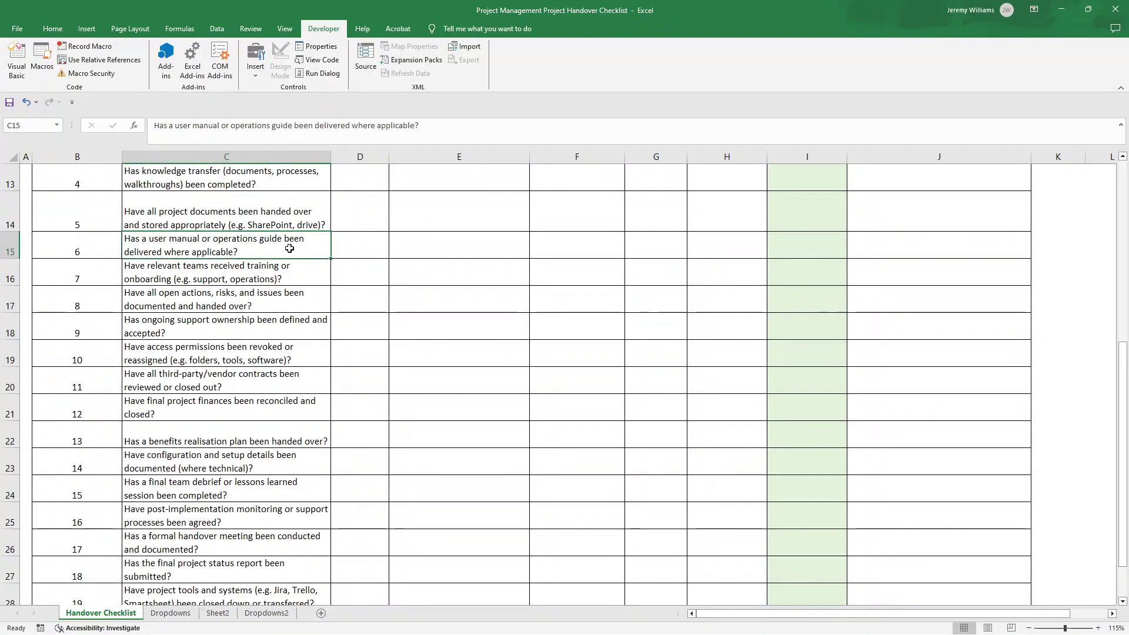
click(265, 267)
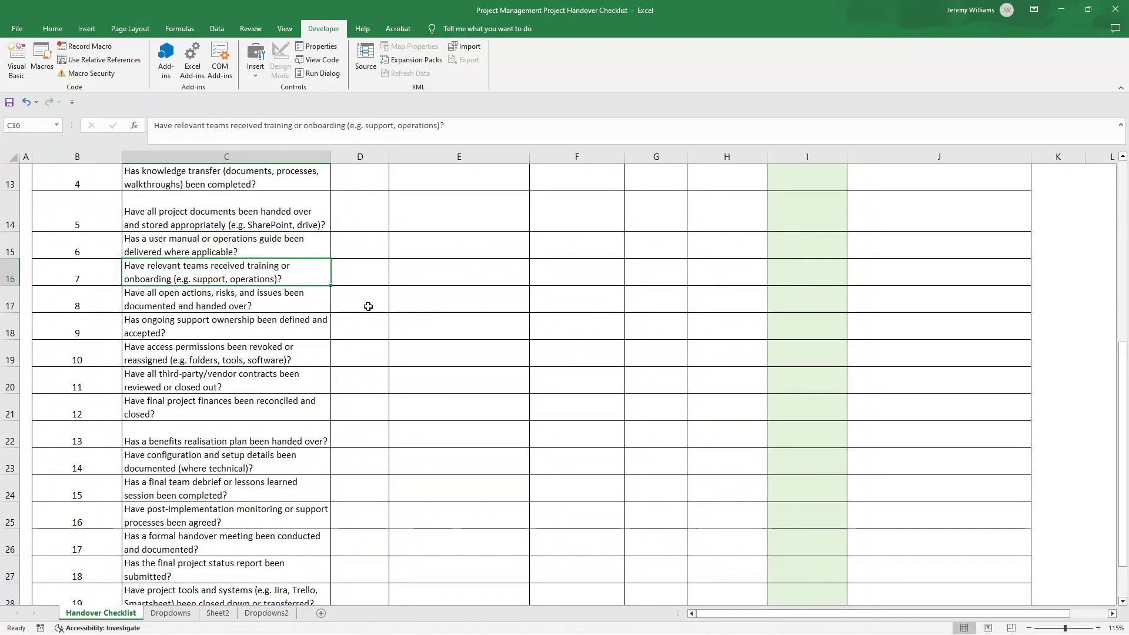
click(305, 306)
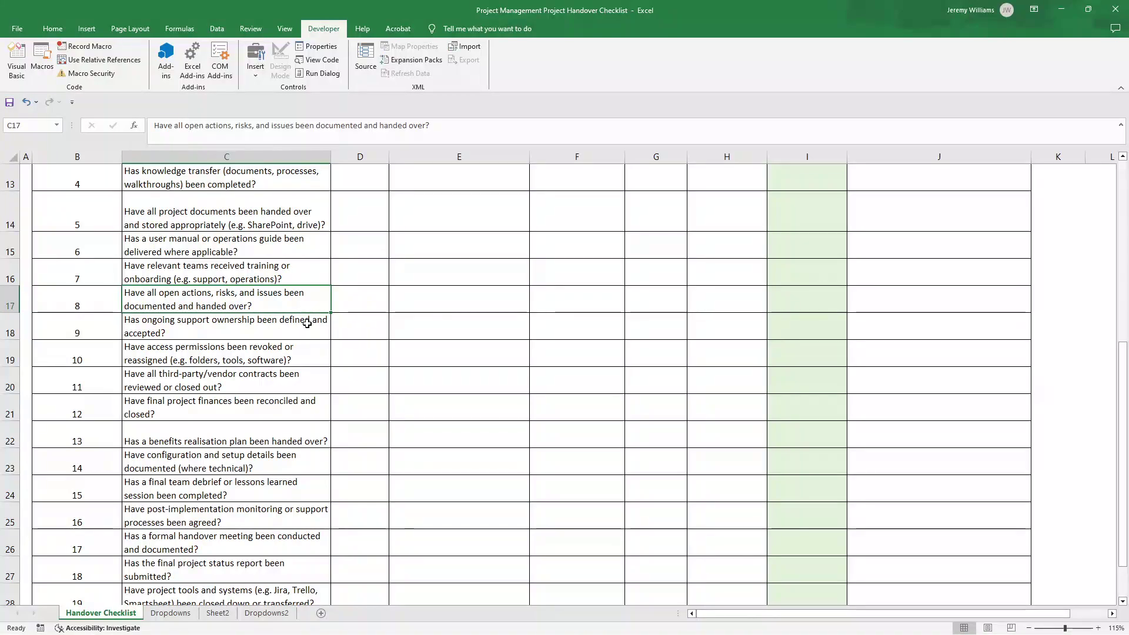
click(307, 325)
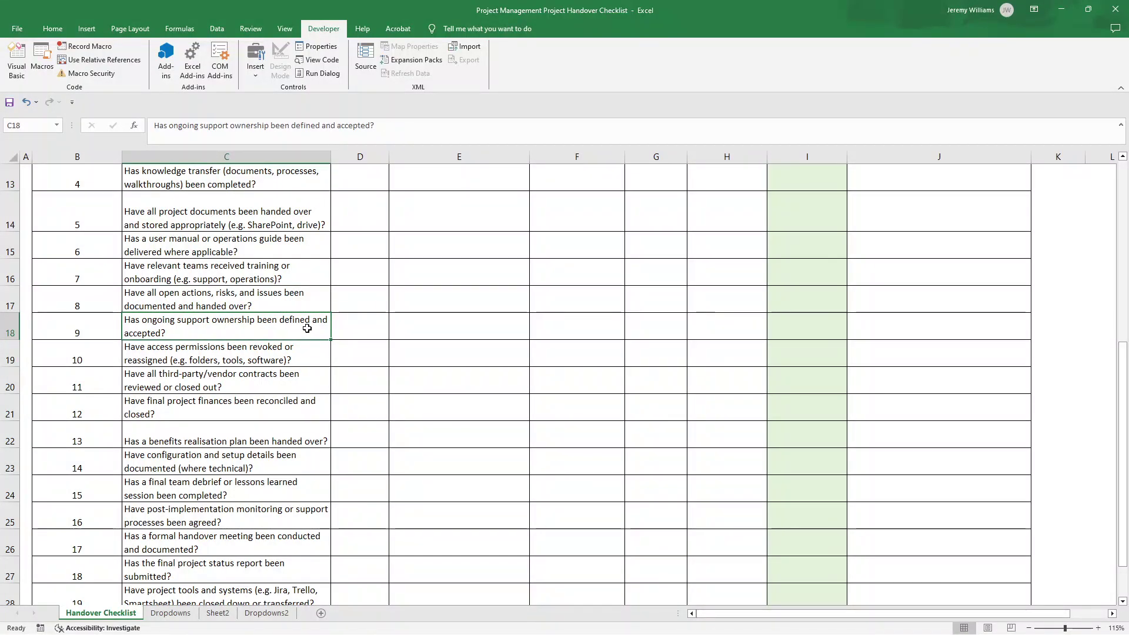
click(272, 362)
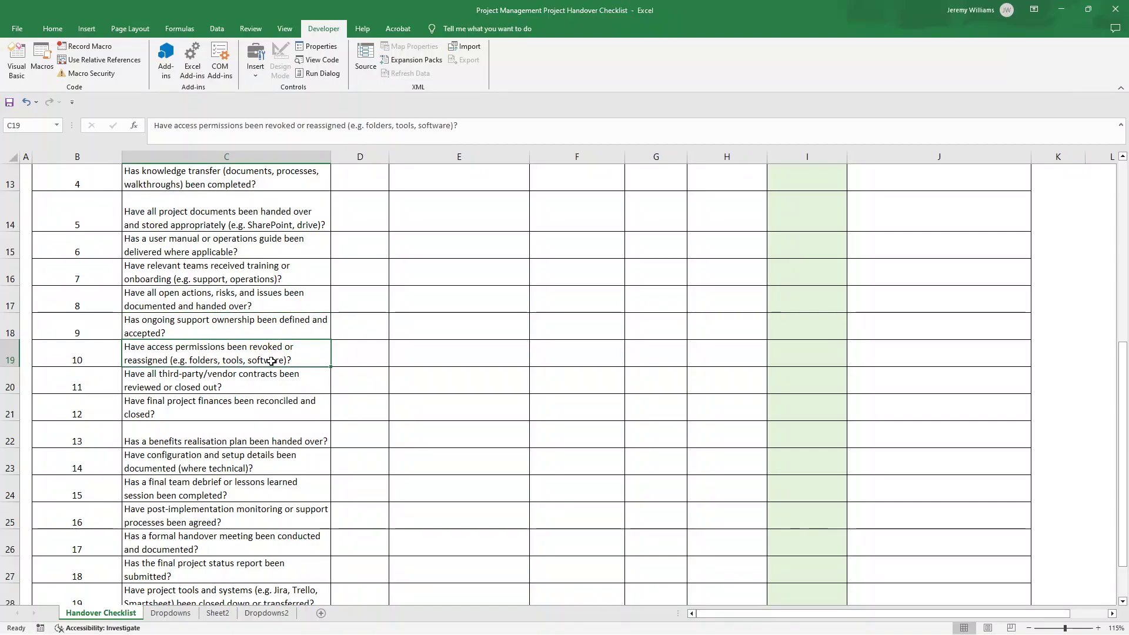
click(274, 379)
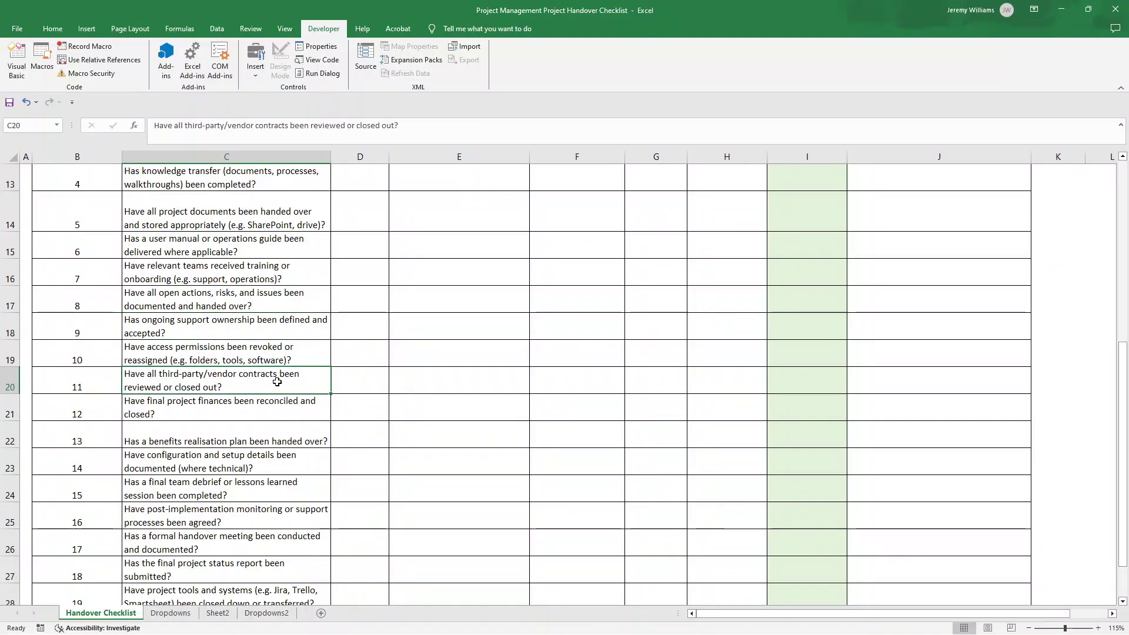
scroll(277, 383, down, 1)
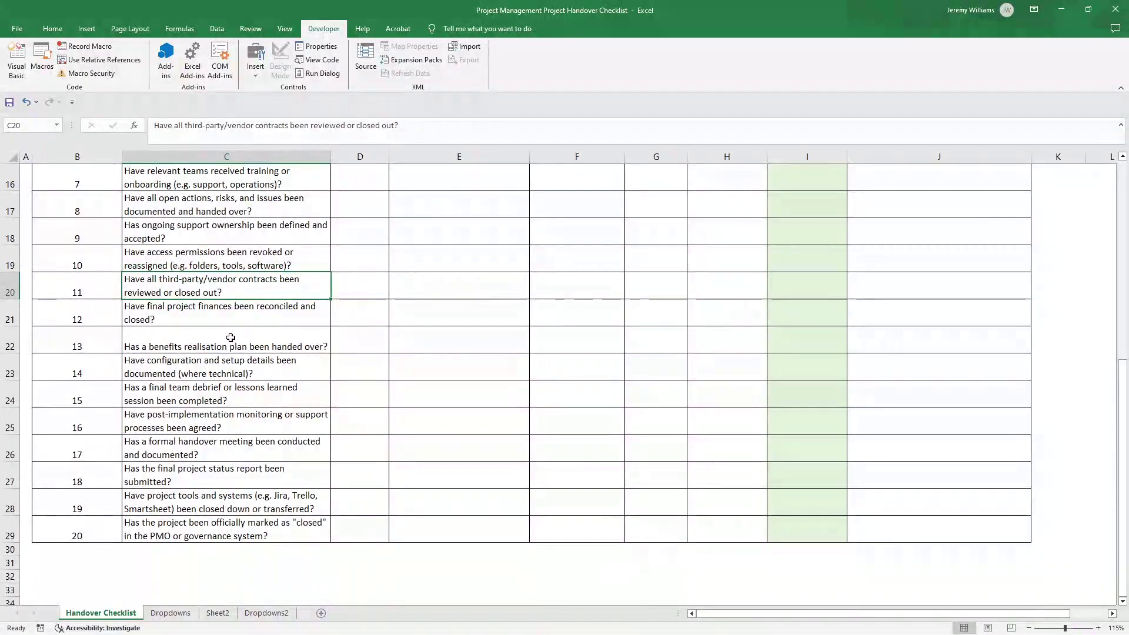
click(223, 321)
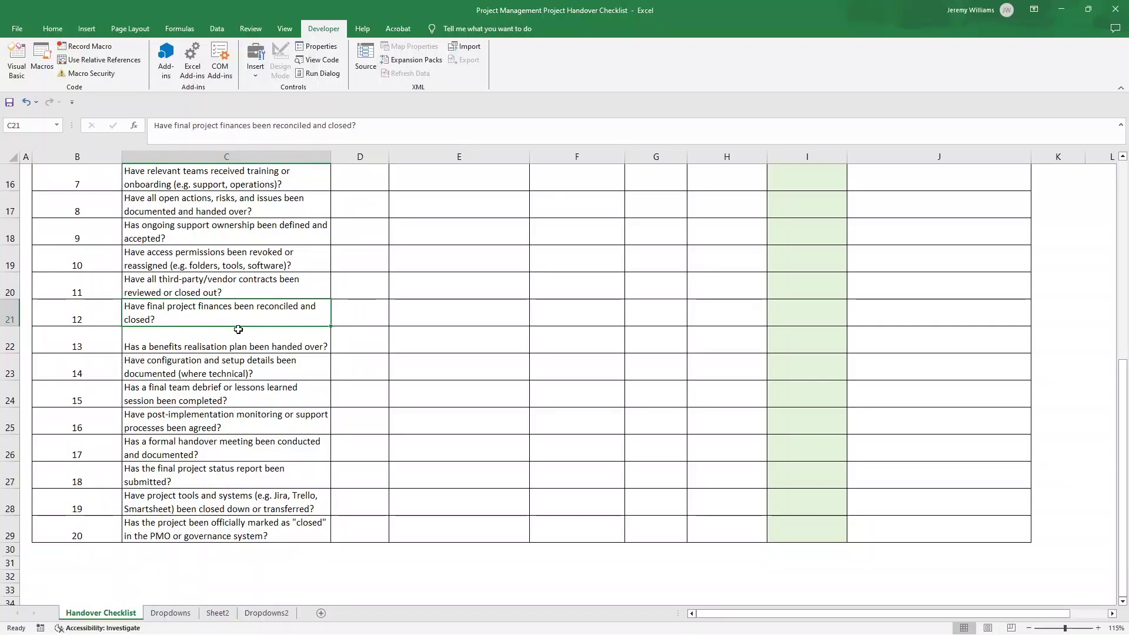
click(241, 342)
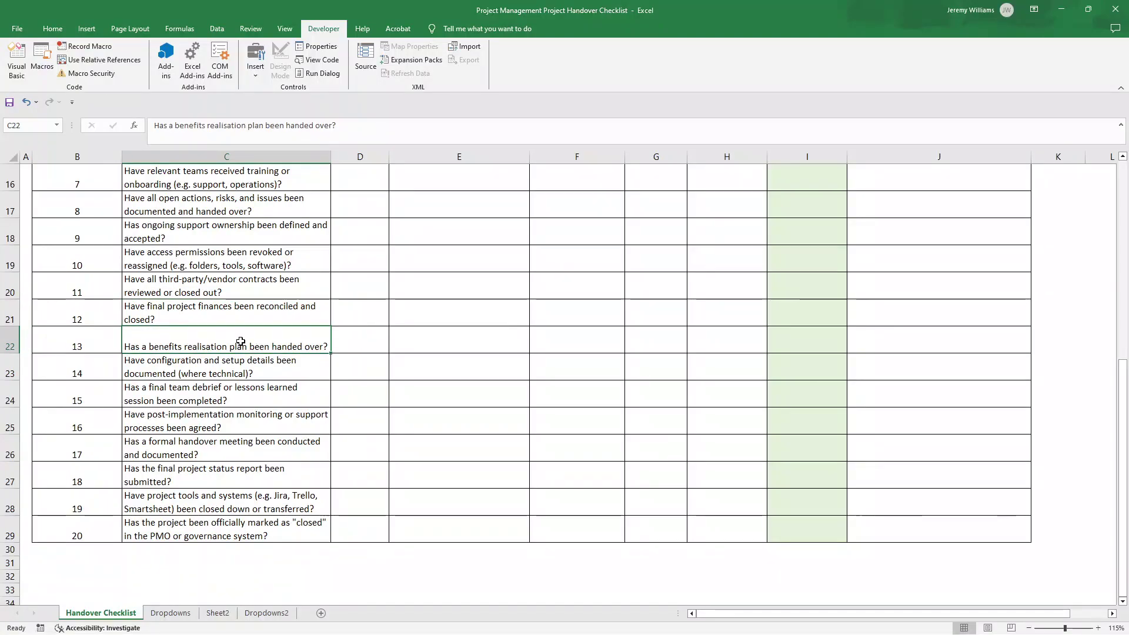
click(261, 368)
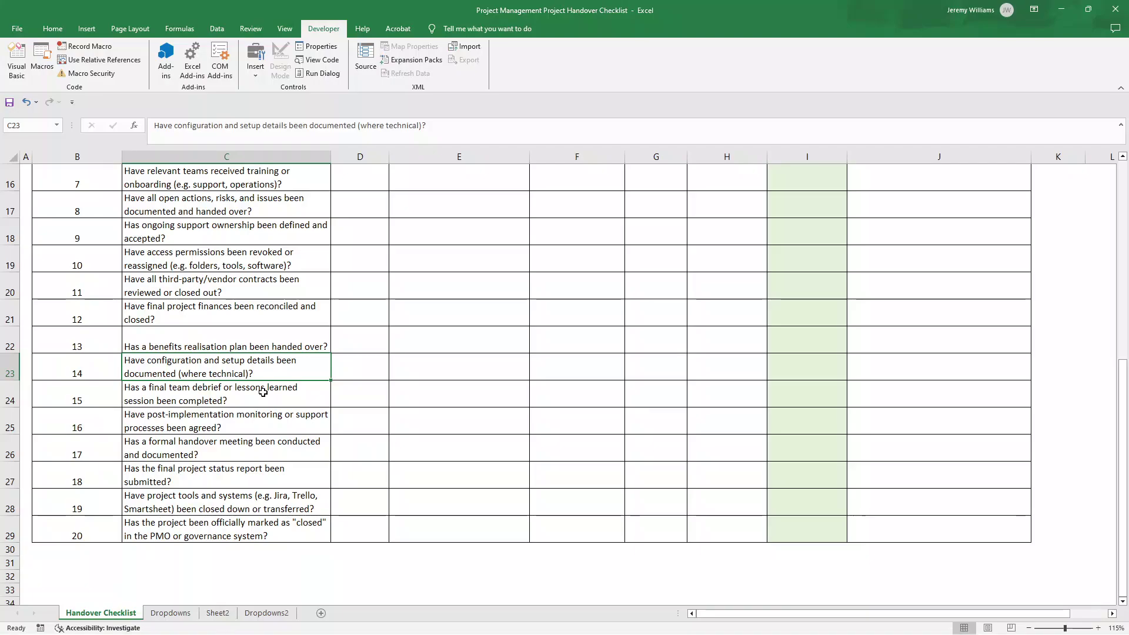
click(263, 393)
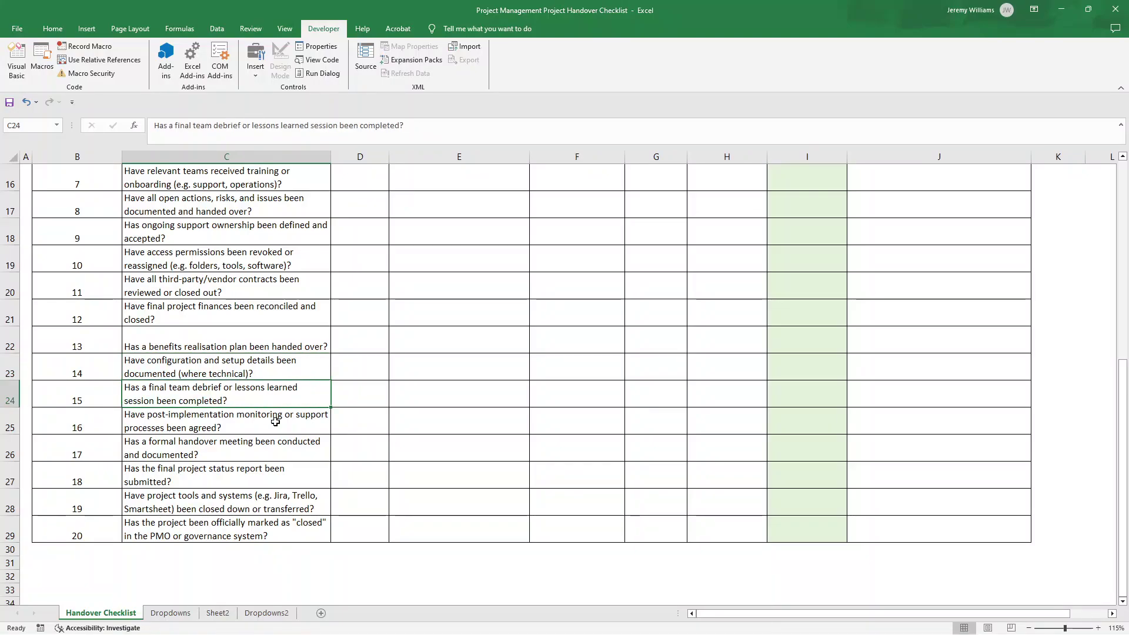
click(305, 421)
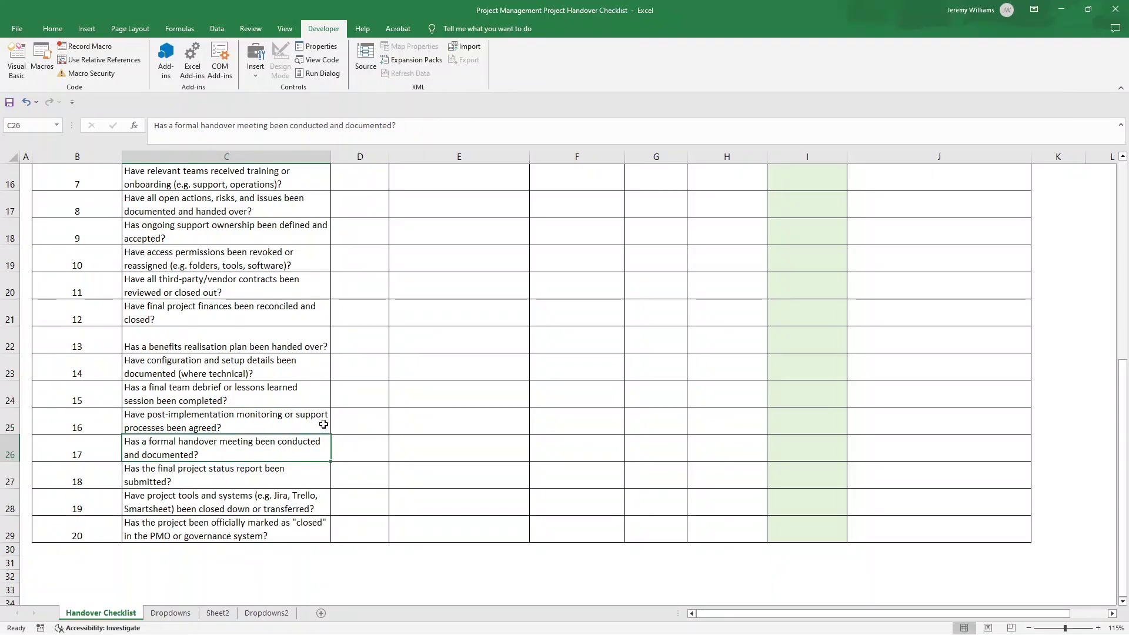
key(Down)
click(303, 471)
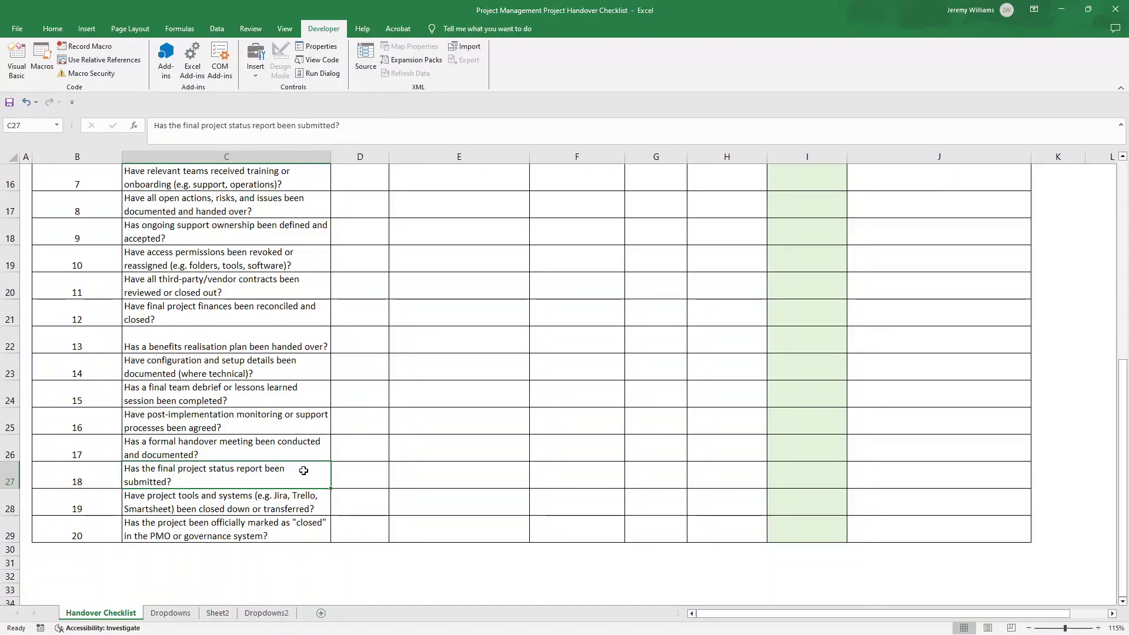
click(296, 494)
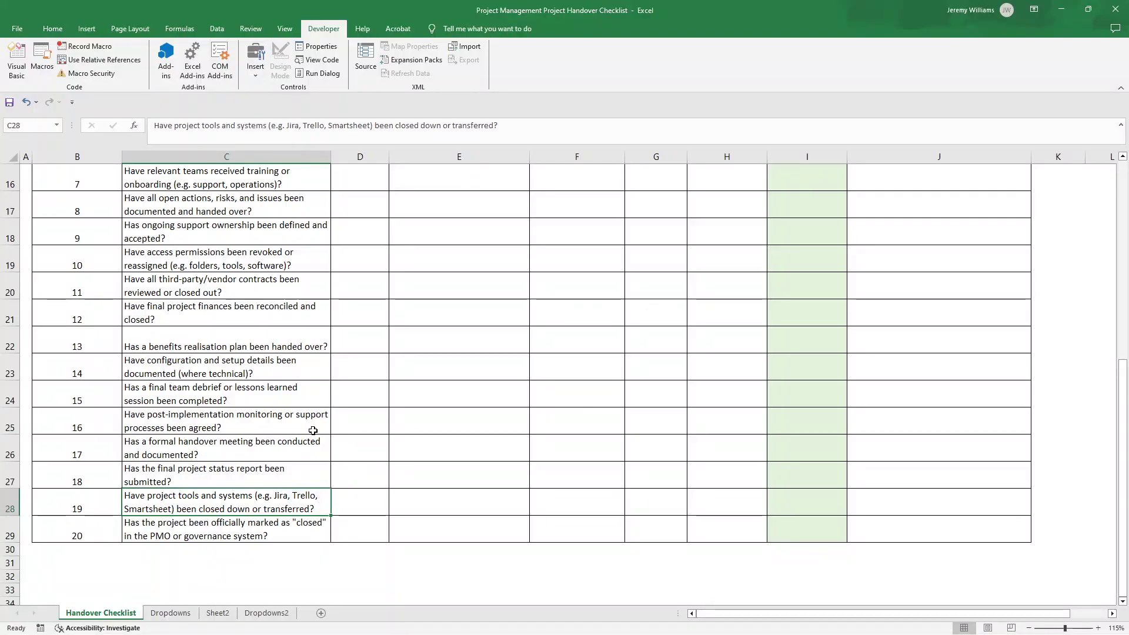
click(272, 528)
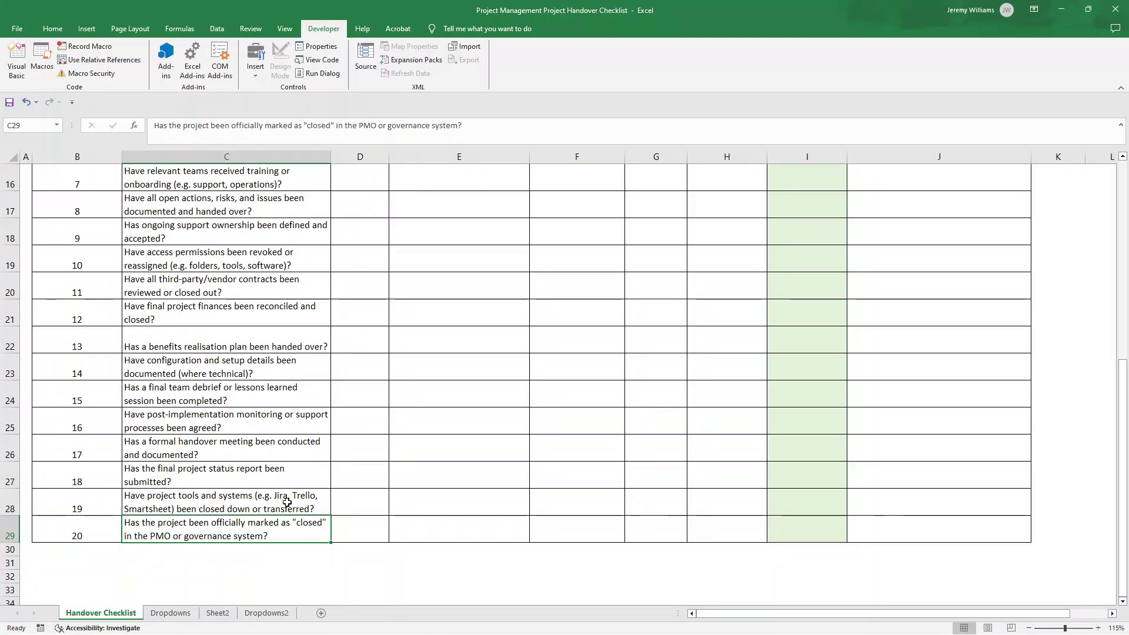
drag(111, 536, 185, 439)
scroll(185, 439, up, 3)
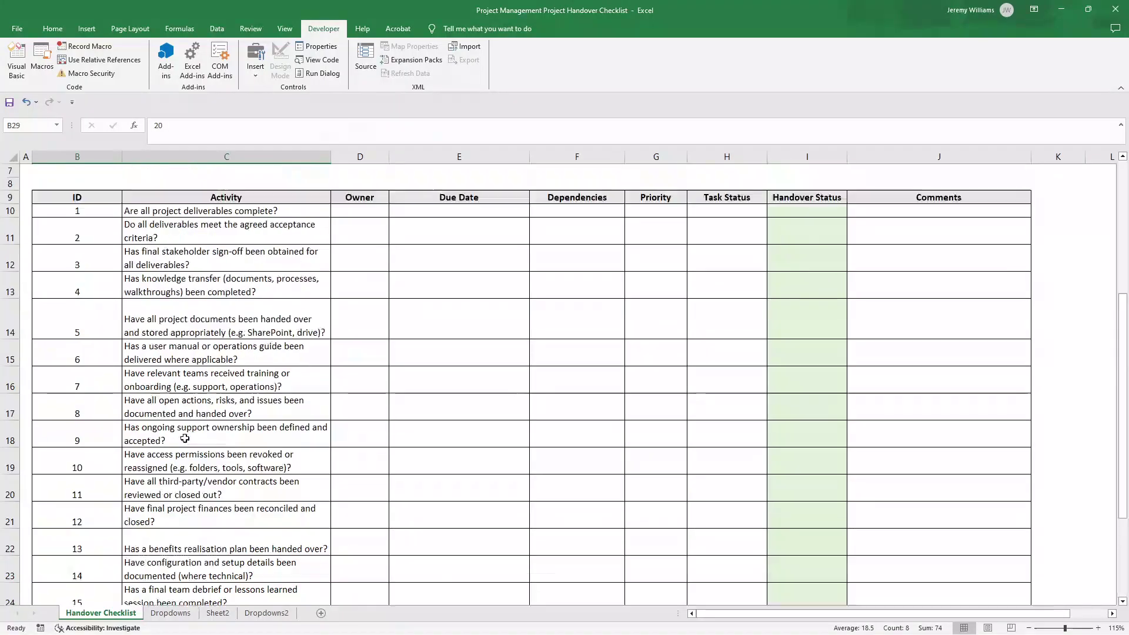
scroll(184, 439, up, 2)
scroll(200, 399, down, 3)
scroll(224, 349, up, 2)
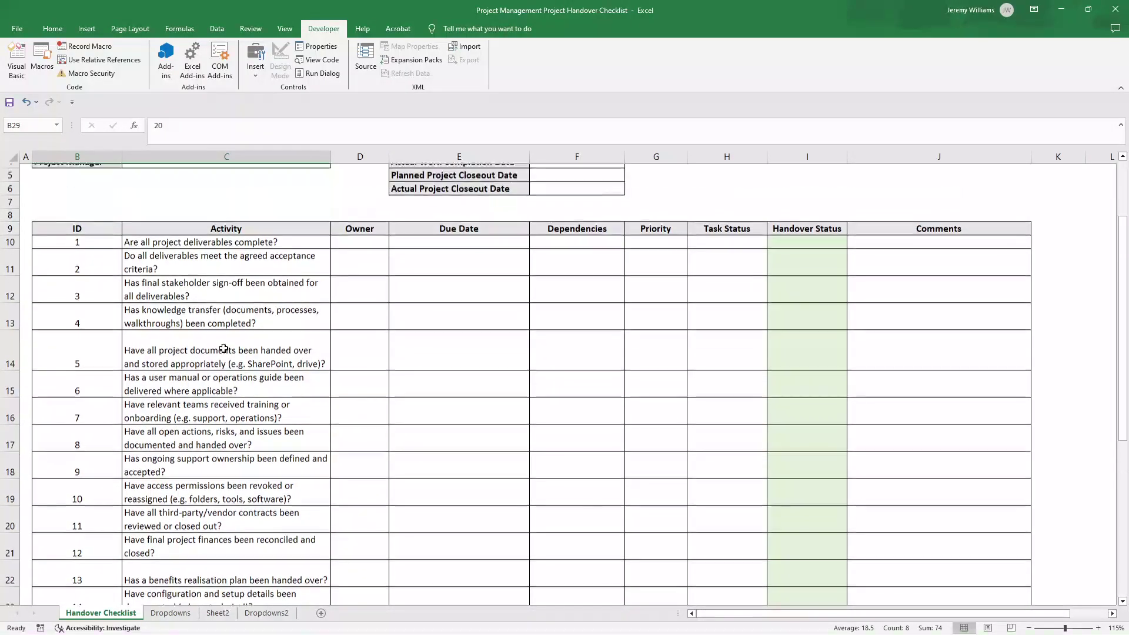
click(225, 348)
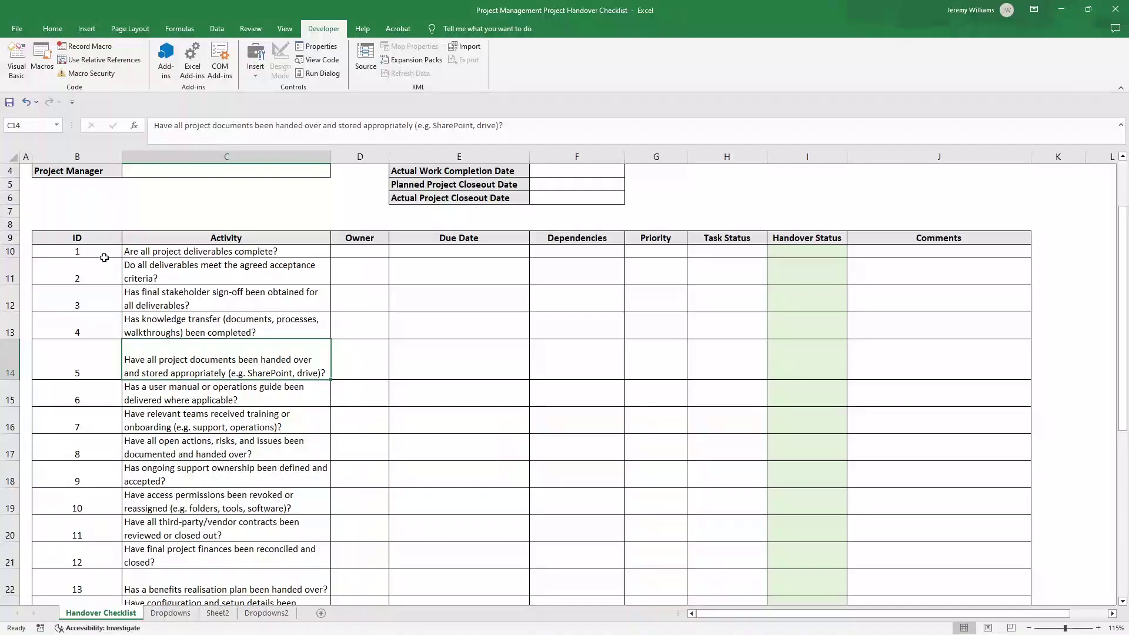
drag(168, 254, 179, 401)
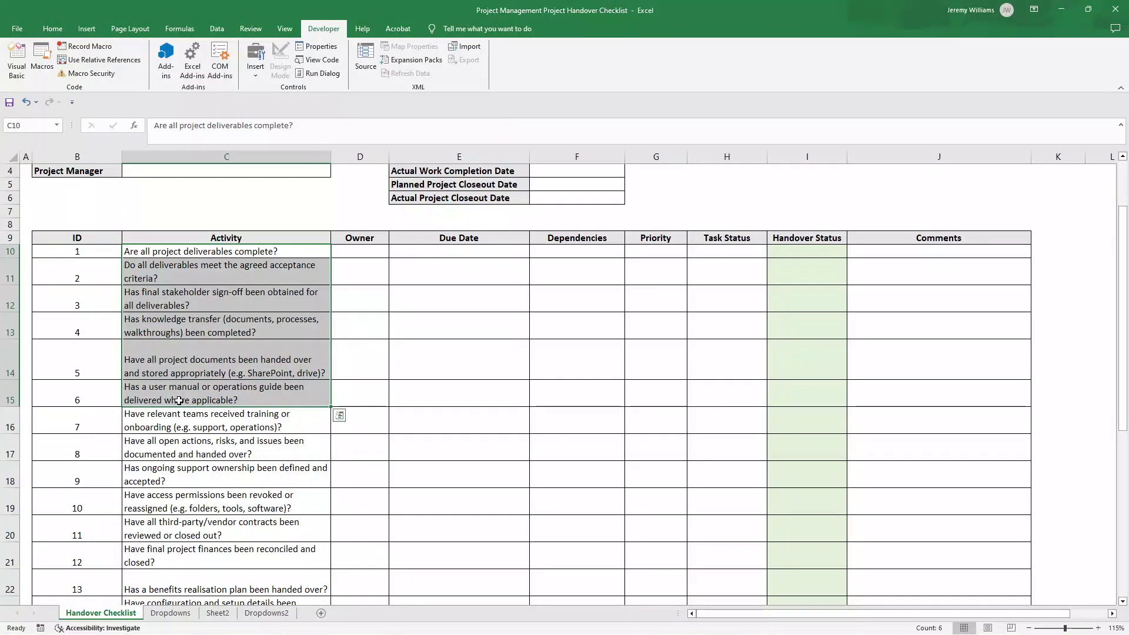
scroll(178, 401, down, 5)
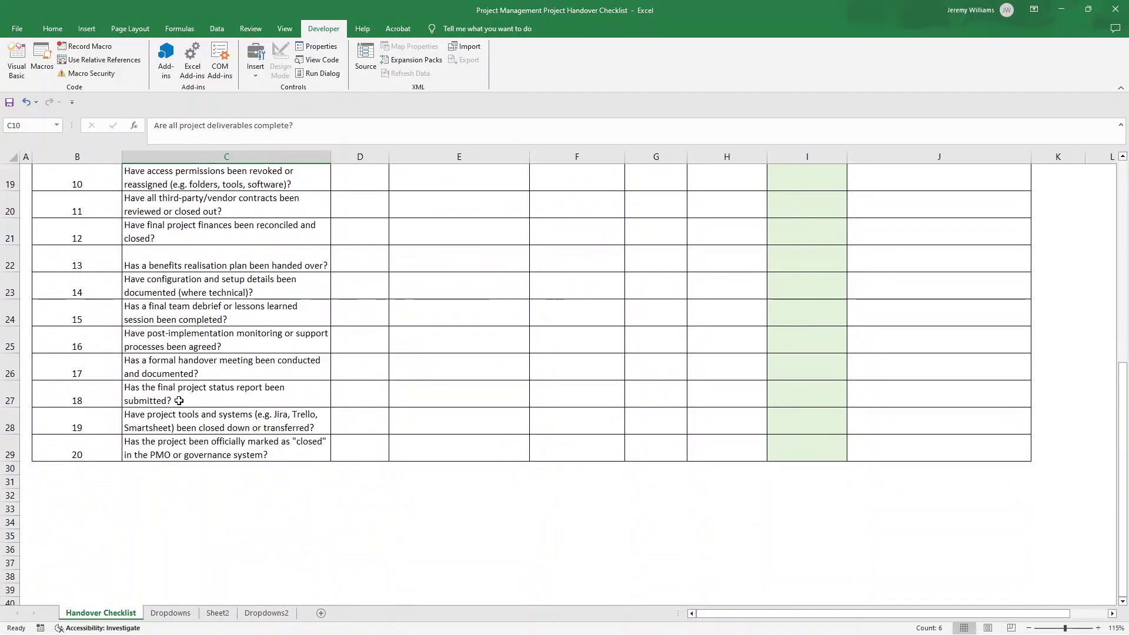
drag(179, 447, 272, 140)
scroll(265, 212, up, 3)
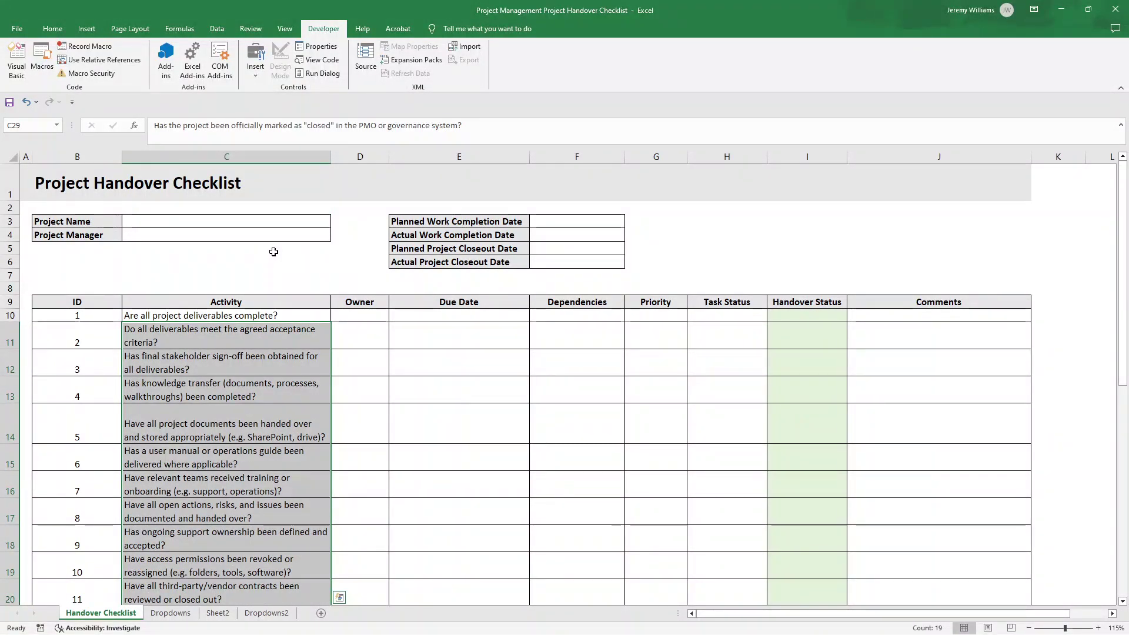
click(286, 290)
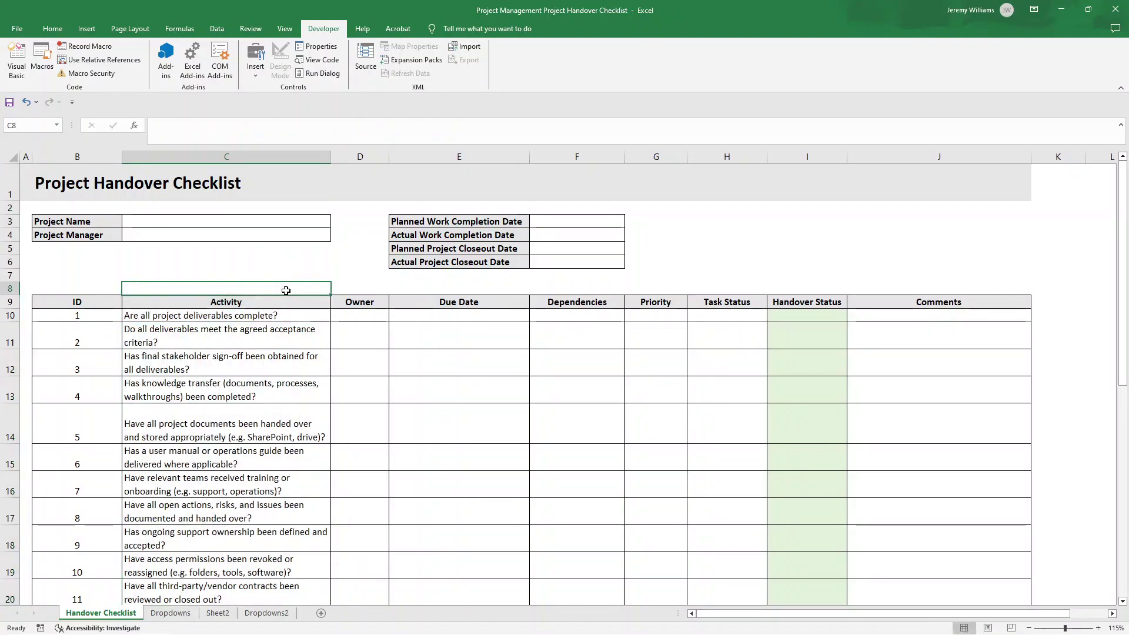